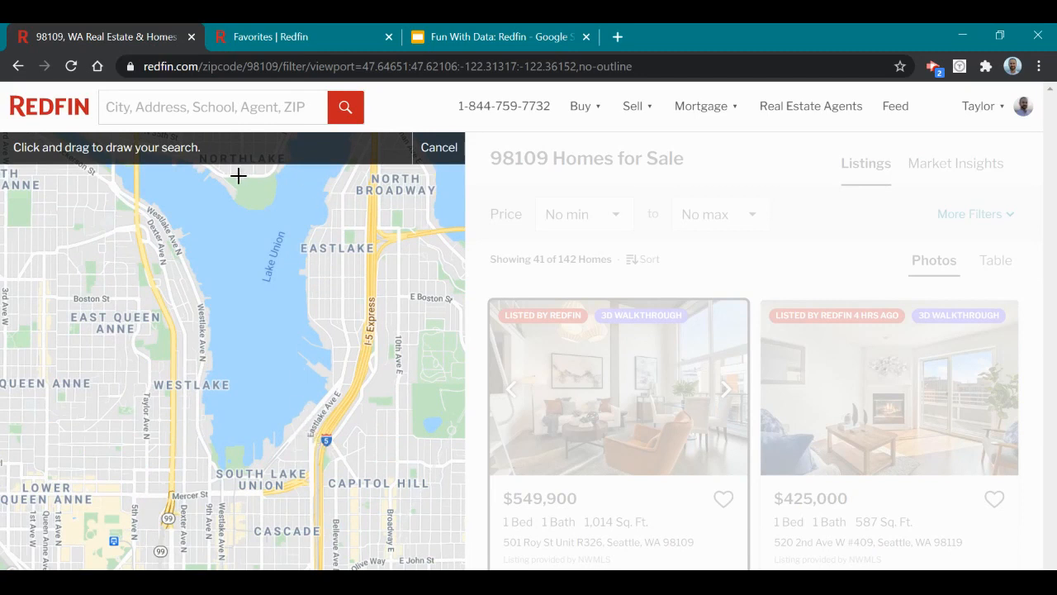
Step: Draw a custom search outline on the map around the shoreline of Lake Union
mouse_move(231, 175)
mouse_down()
mouse_move(142, 134)
mouse_move(104, 205)
mouse_move(175, 284)
mouse_move(201, 491)
mouse_move(272, 469)
mouse_move(315, 418)
mouse_move(344, 180)
mouse_move(368, 144)
mouse_move(351, 128)
mouse_up()
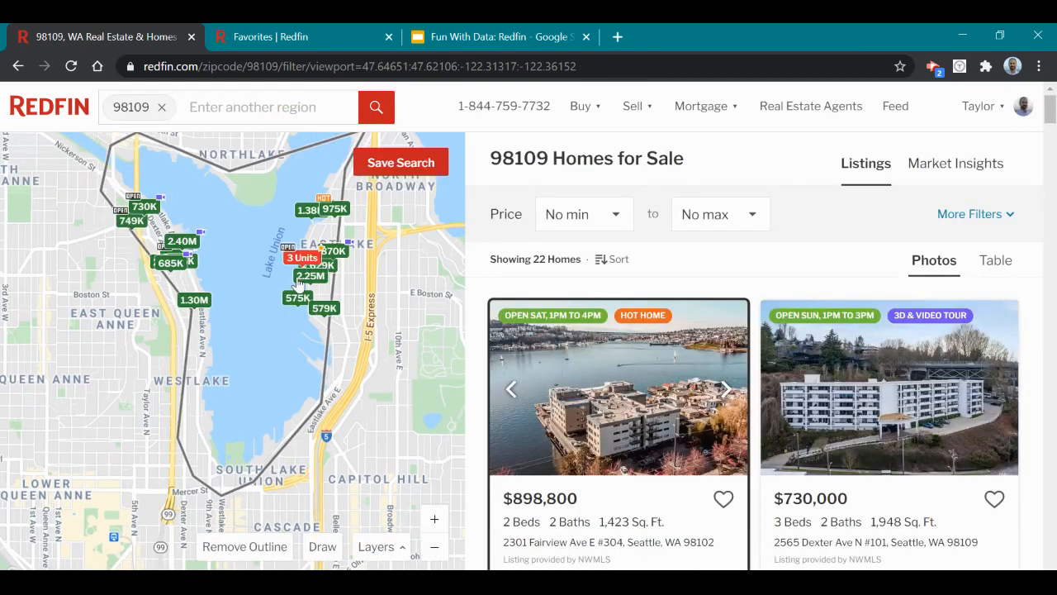
scroll(294, 282, up, 2)
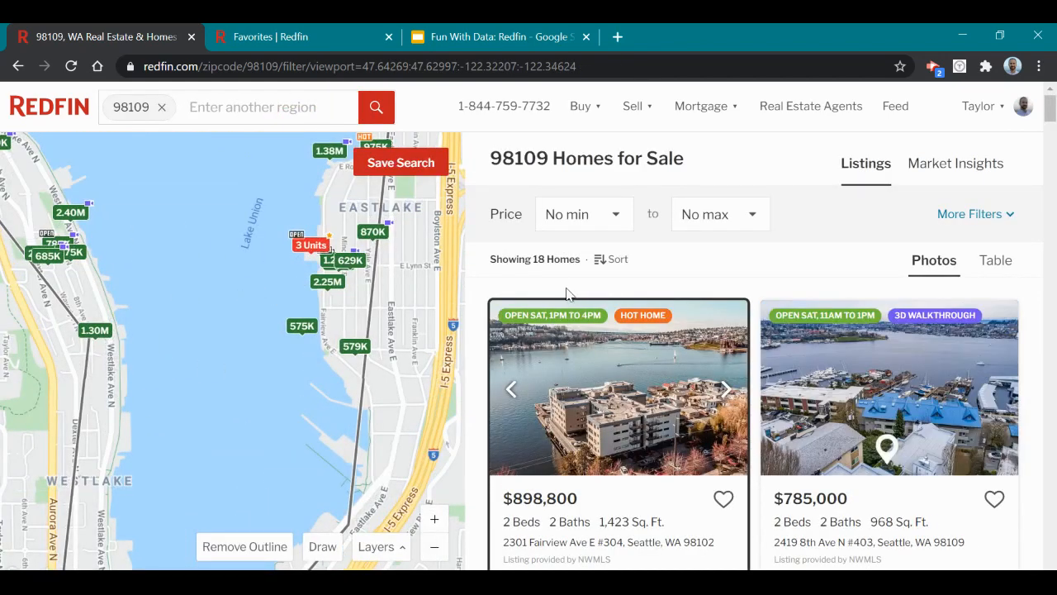
Step: Open the additional search filters and switch the listing status from For Sale to Sold
click(965, 214)
scroll(746, 330, down, 3)
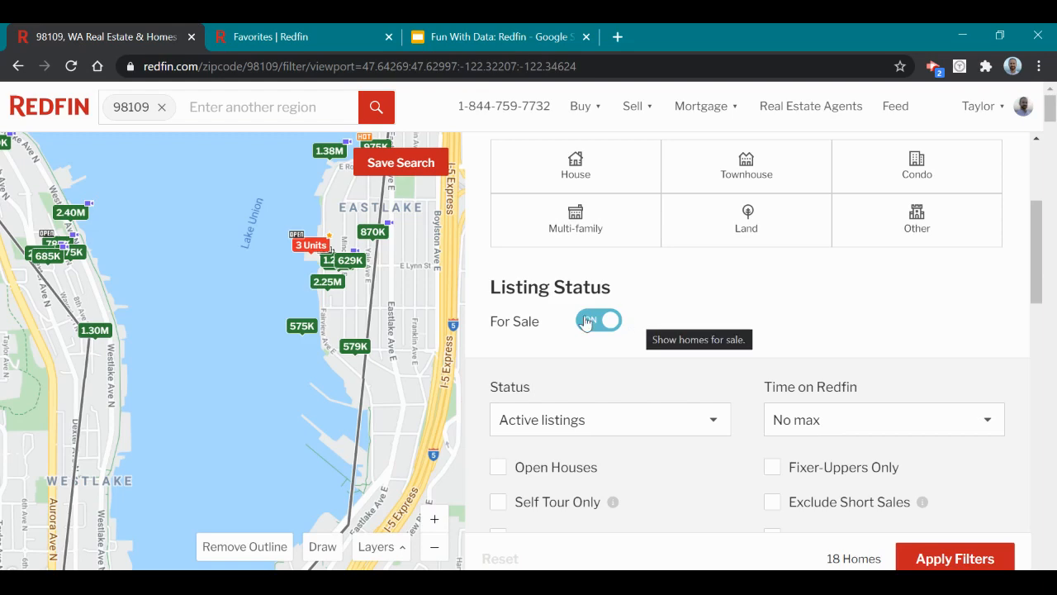
scroll(457, 322, down, 2)
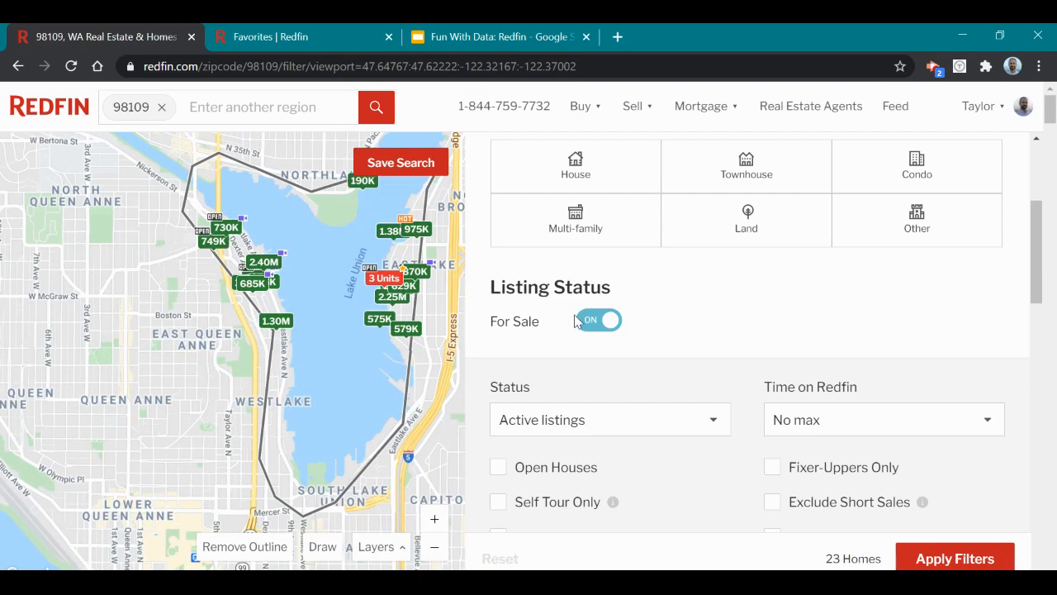
click(609, 322)
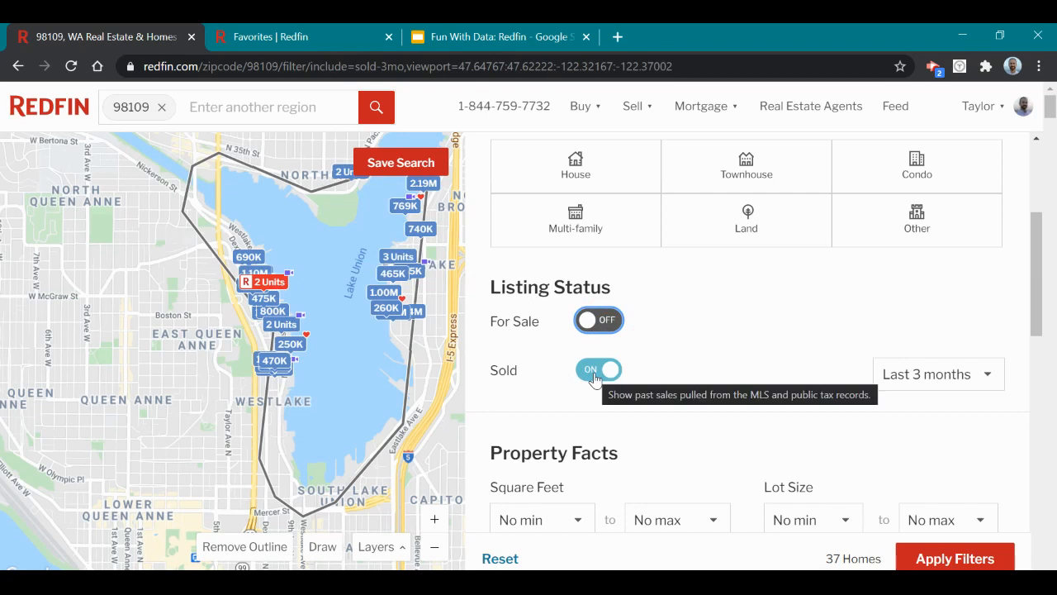
Step: Set the sold period to Last 5 years and apply the filters
click(905, 384)
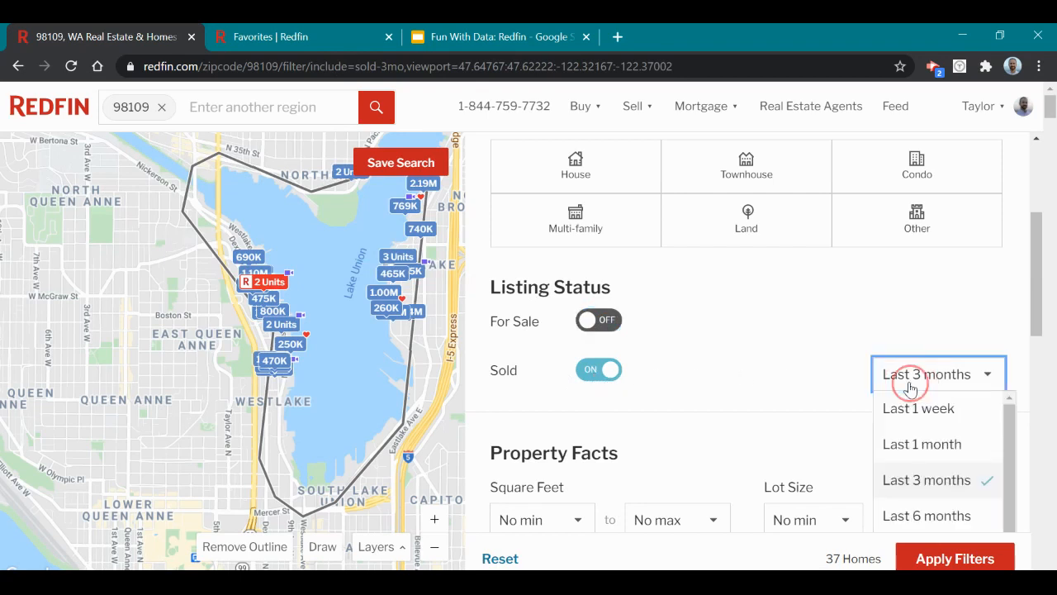
scroll(910, 389, down, 5)
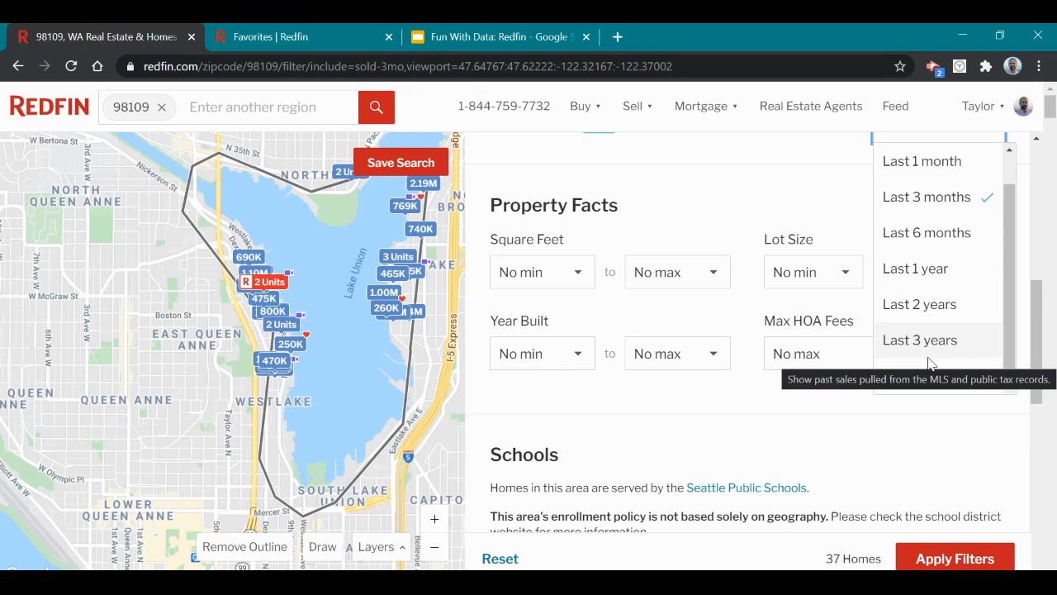
scroll(944, 342, down, 1)
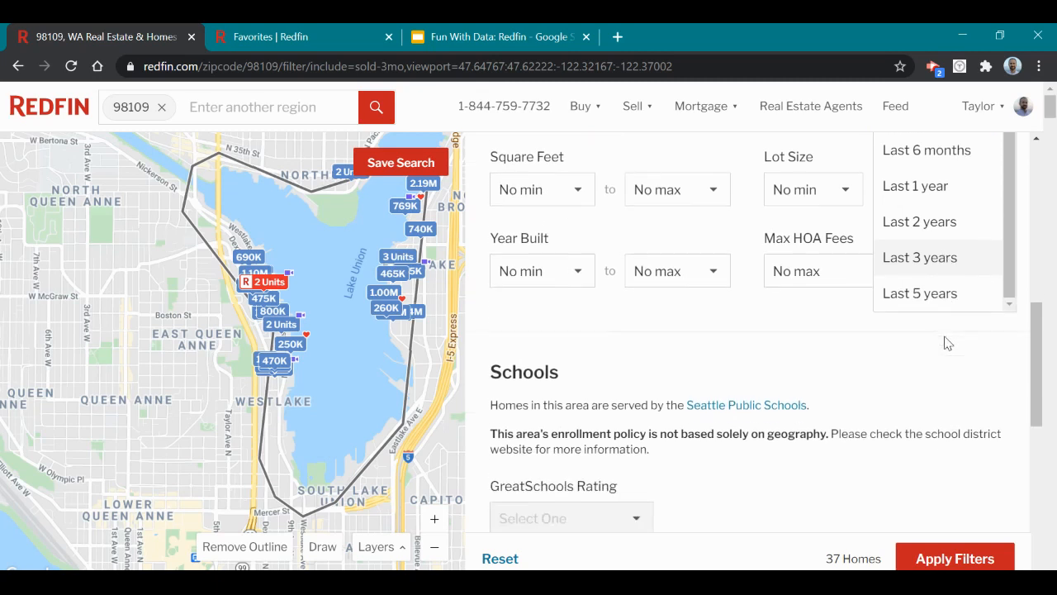
click(942, 298)
scroll(936, 334, up, 2)
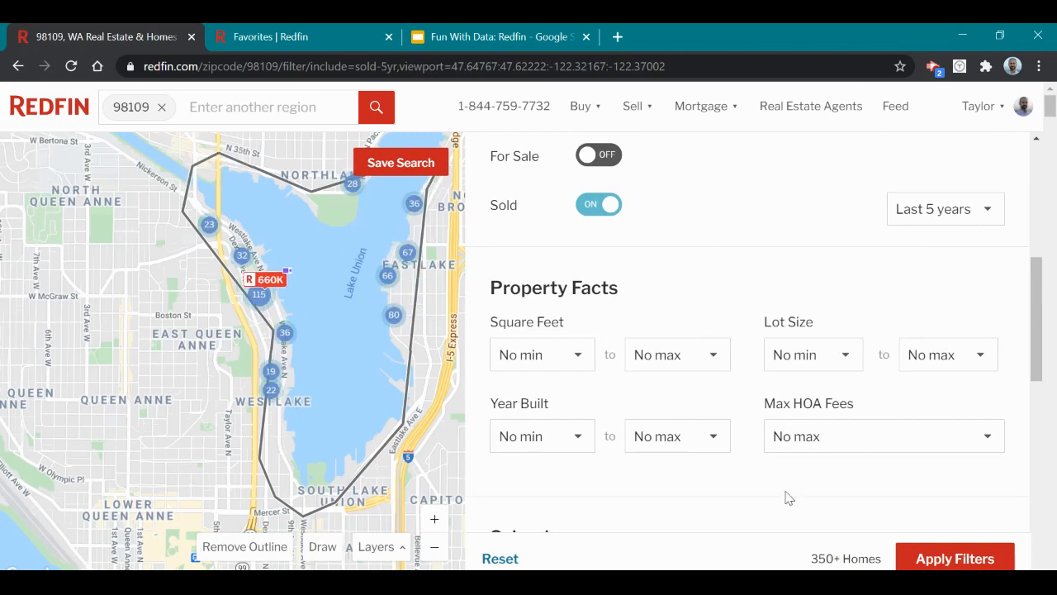
click(932, 559)
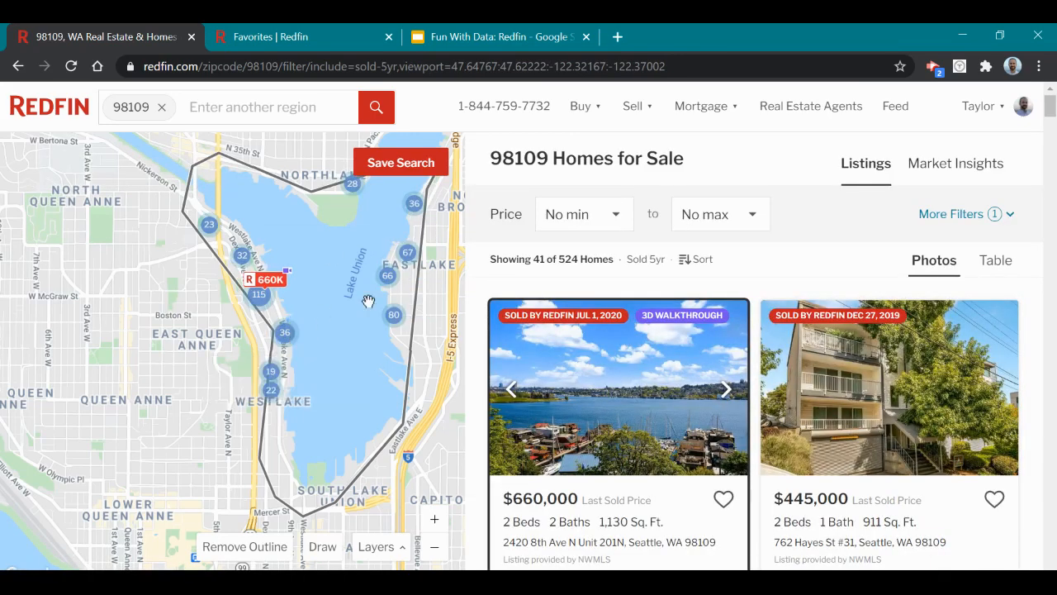
Step: Examine the home prices and real estate trends overview for 98109 beneath the listings
drag(1051, 106, 1051, 393)
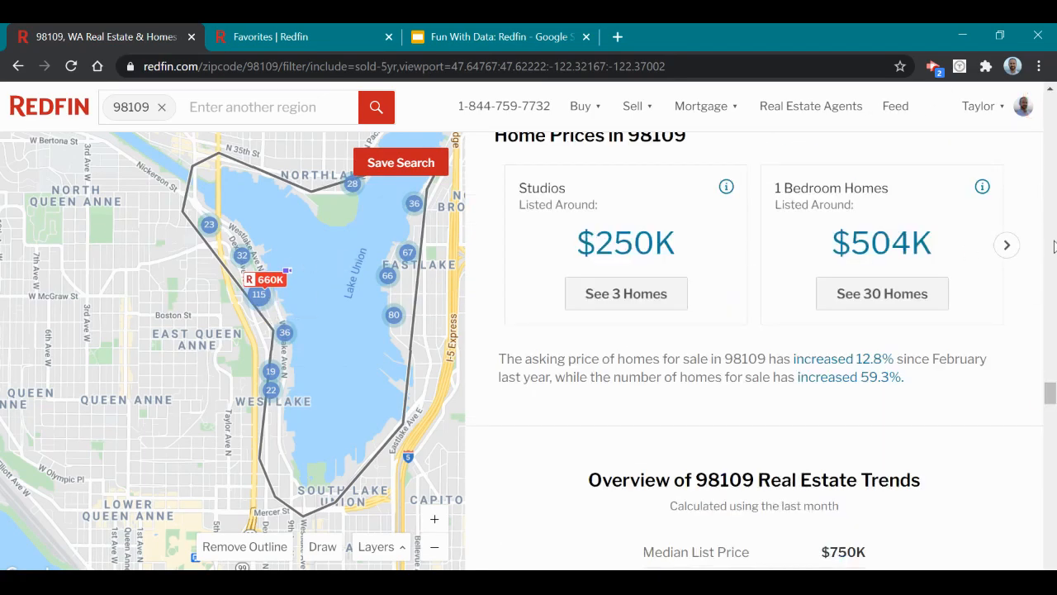
scroll(1028, 403, down, 1)
scroll(923, 381, up, 3)
scroll(952, 394, down, 10)
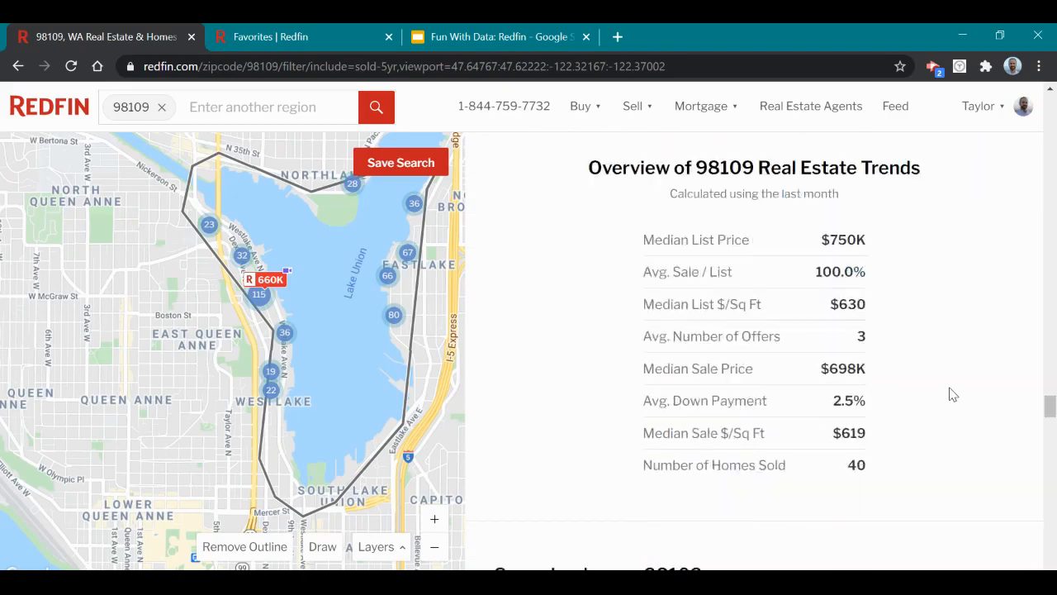
Step: Browse the sold listings around Lake Union for houseboats, viewing another photo of the home sold on Oct 26, 2017
drag(1051, 436, 1031, 169)
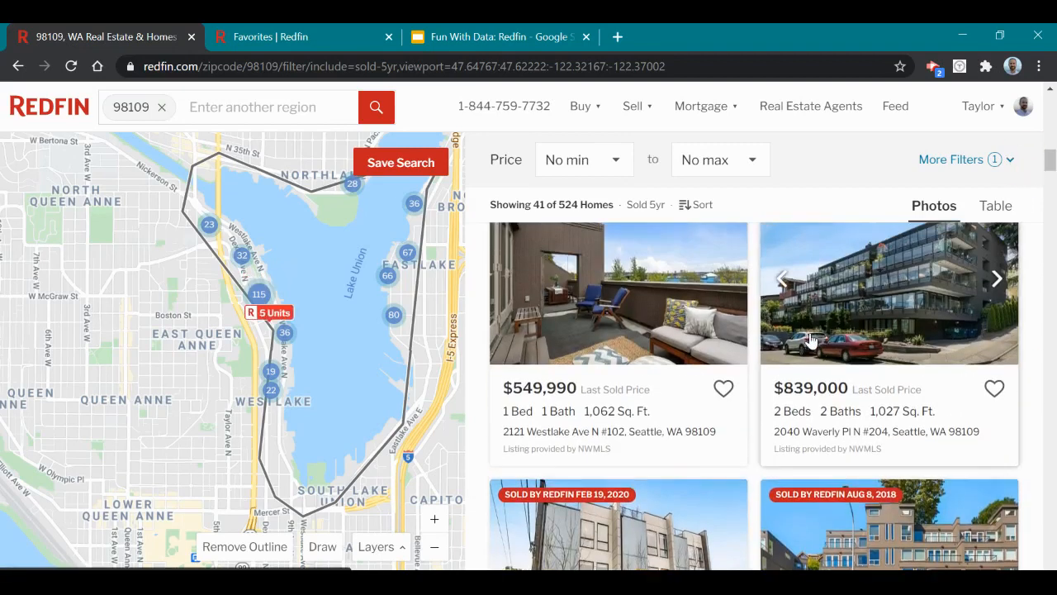
scroll(795, 394, down, 1)
scroll(796, 394, down, 2)
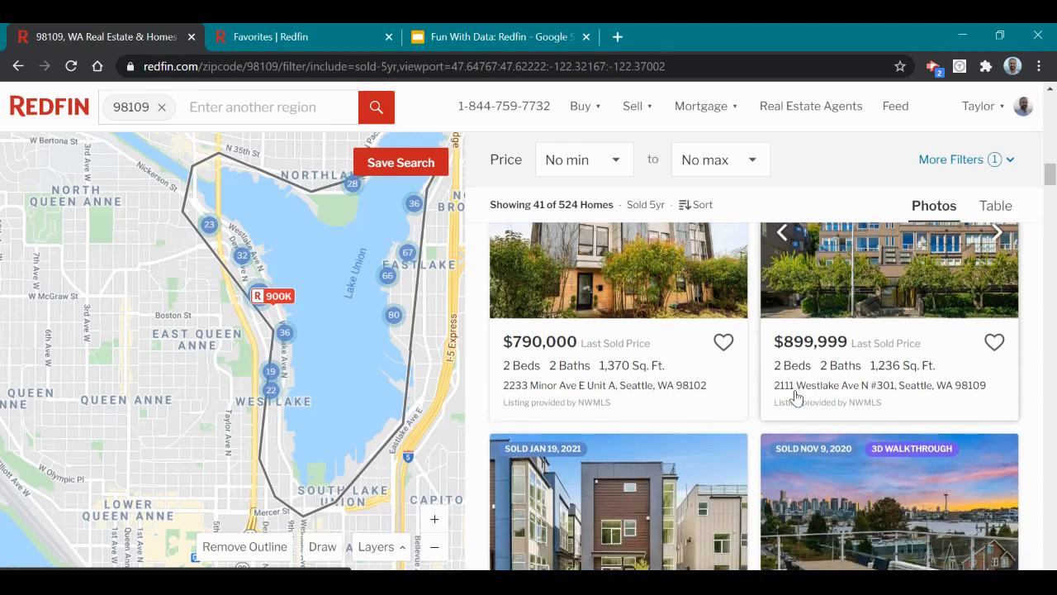
scroll(796, 398, down, 2)
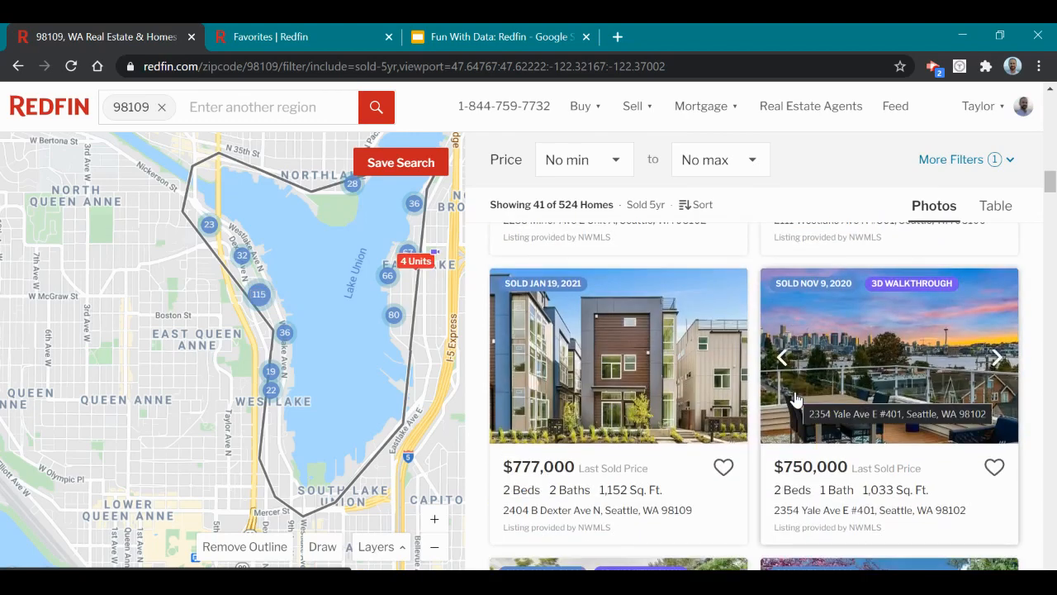
scroll(795, 399, down, 2)
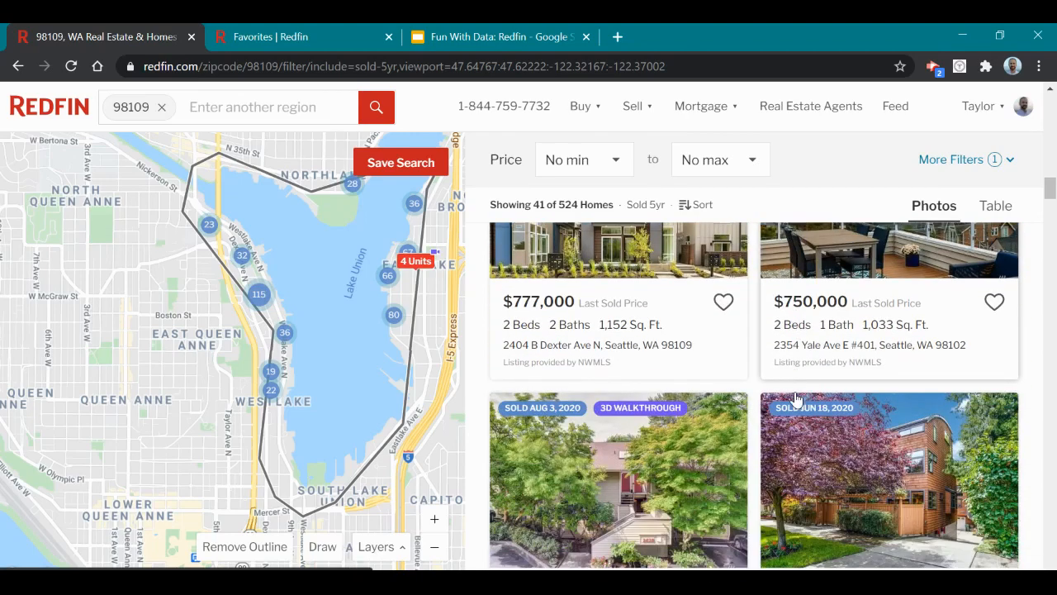
scroll(796, 399, down, 1)
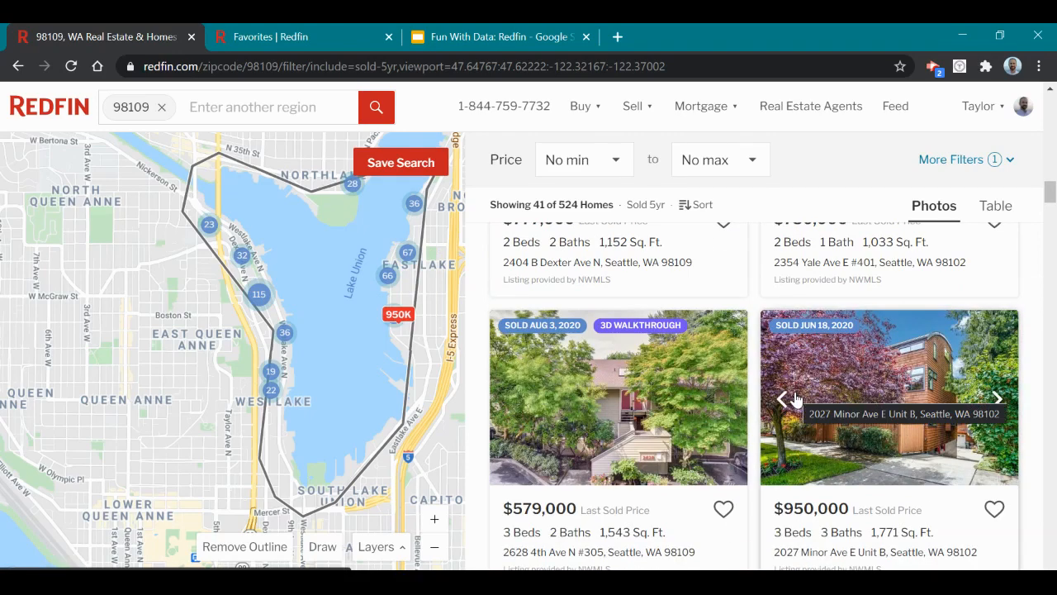
scroll(795, 399, down, 2)
scroll(796, 399, down, 6)
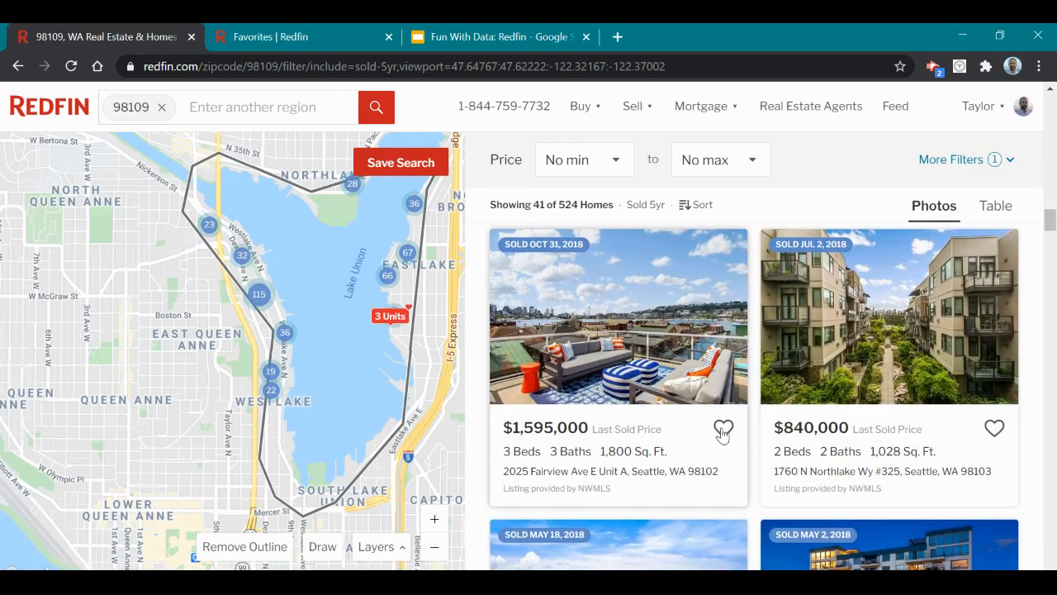
scroll(723, 433, down, 10)
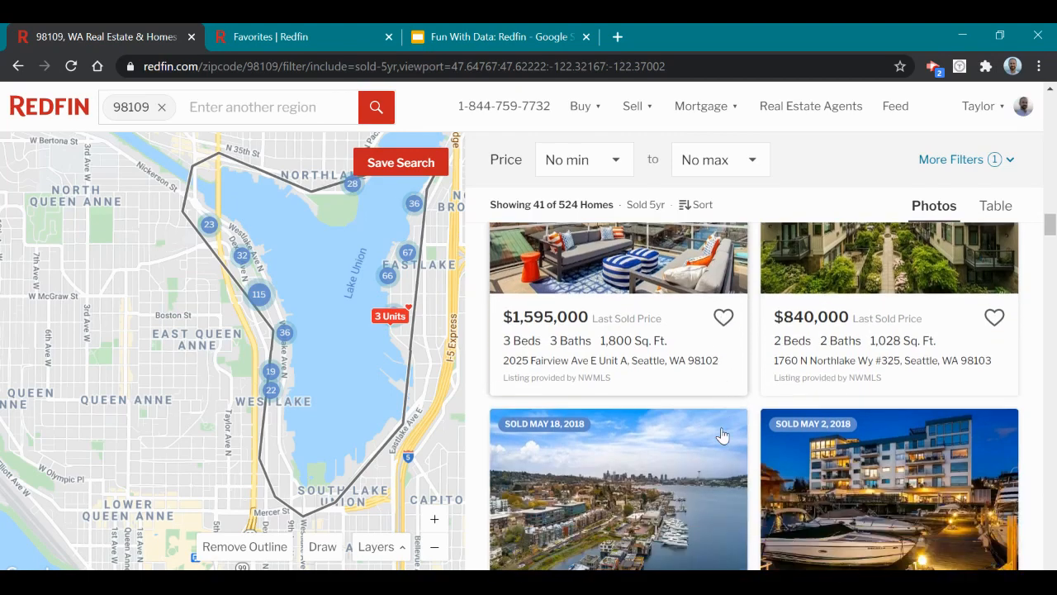
scroll(723, 434, down, 2)
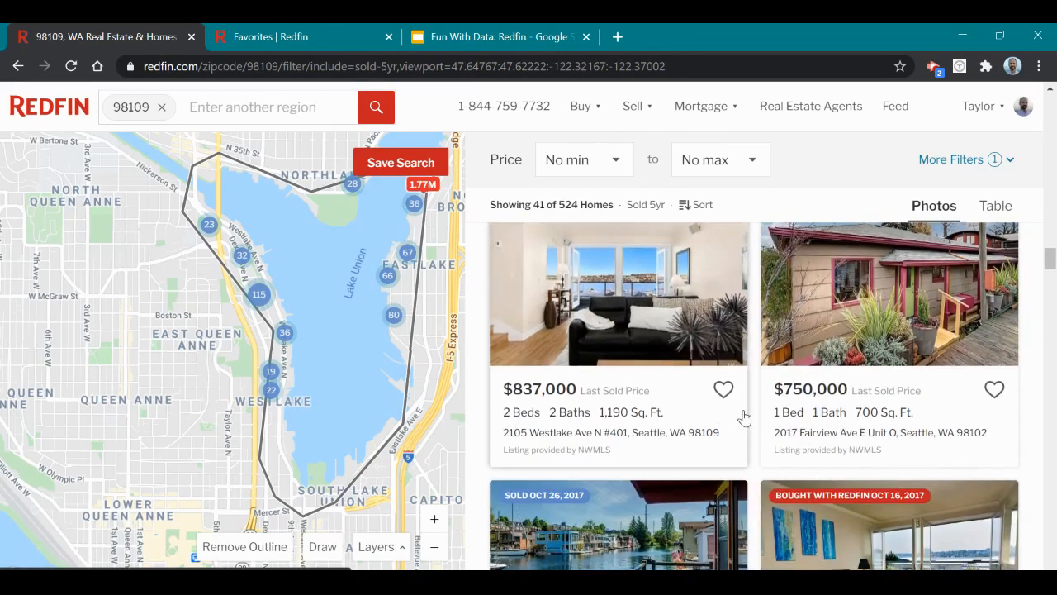
scroll(963, 396, up, 1)
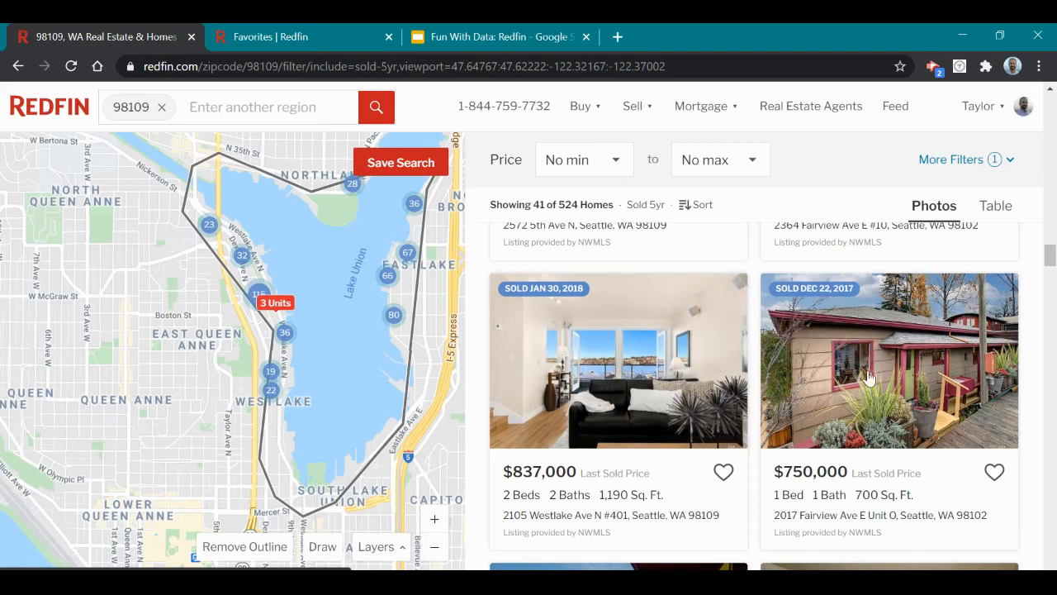
scroll(988, 380, down, 1)
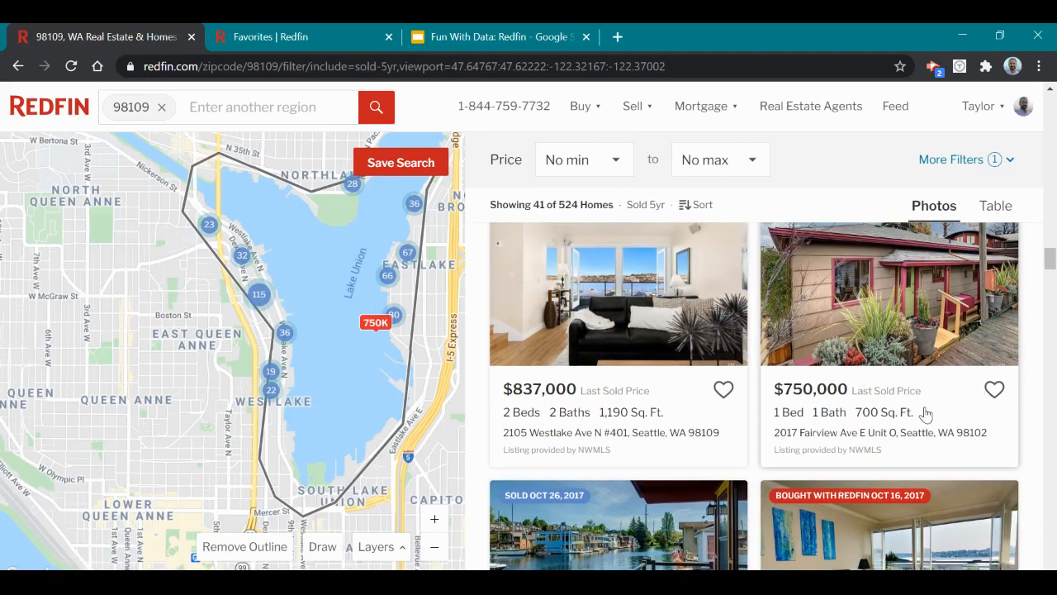
scroll(925, 413, down, 2)
scroll(698, 467, down, 1)
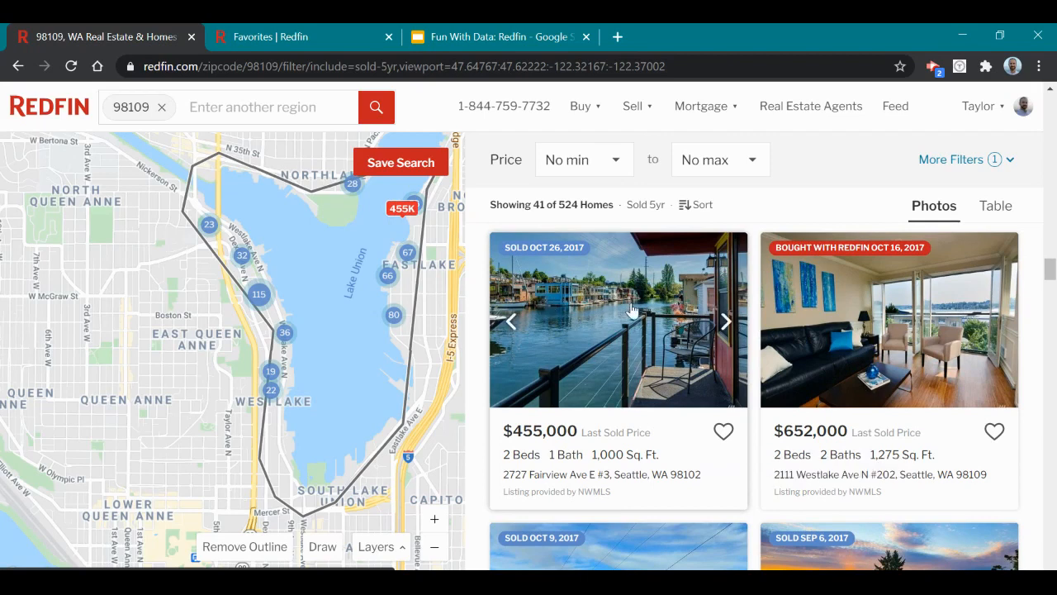
click(726, 322)
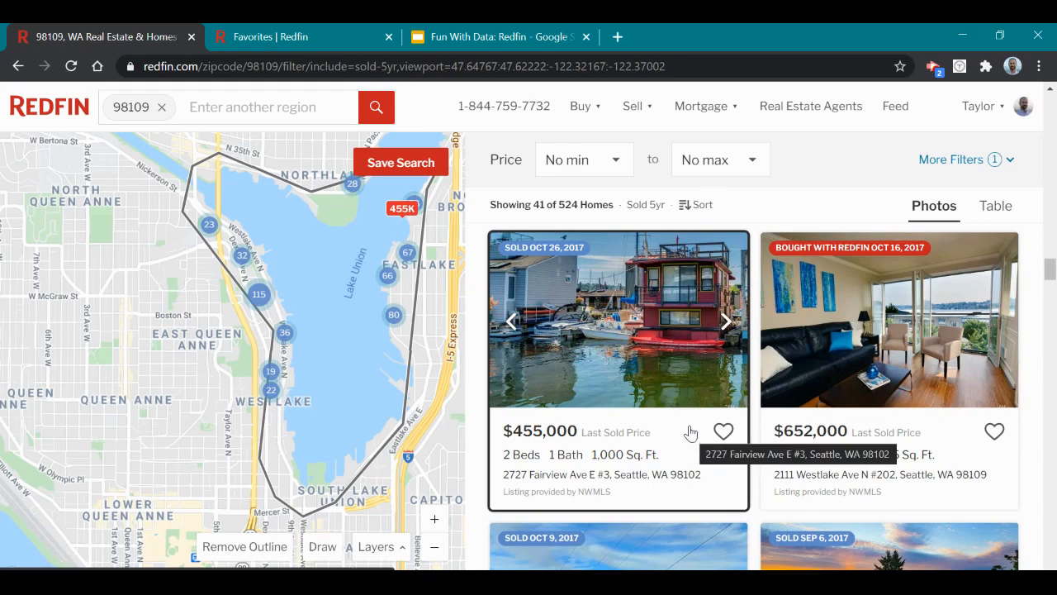
scroll(680, 412, down, 6)
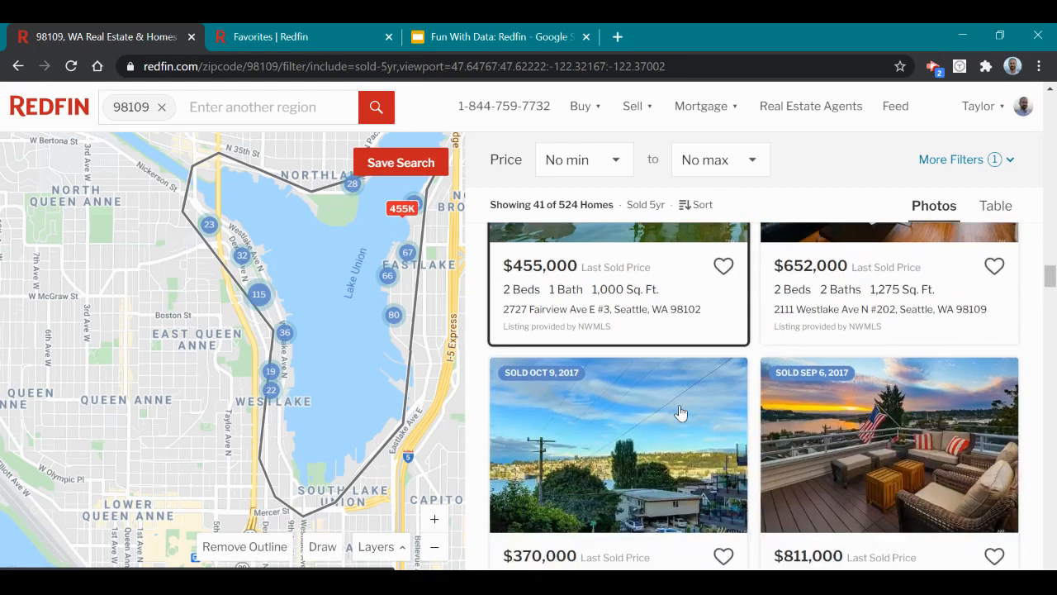
scroll(680, 412, down, 8)
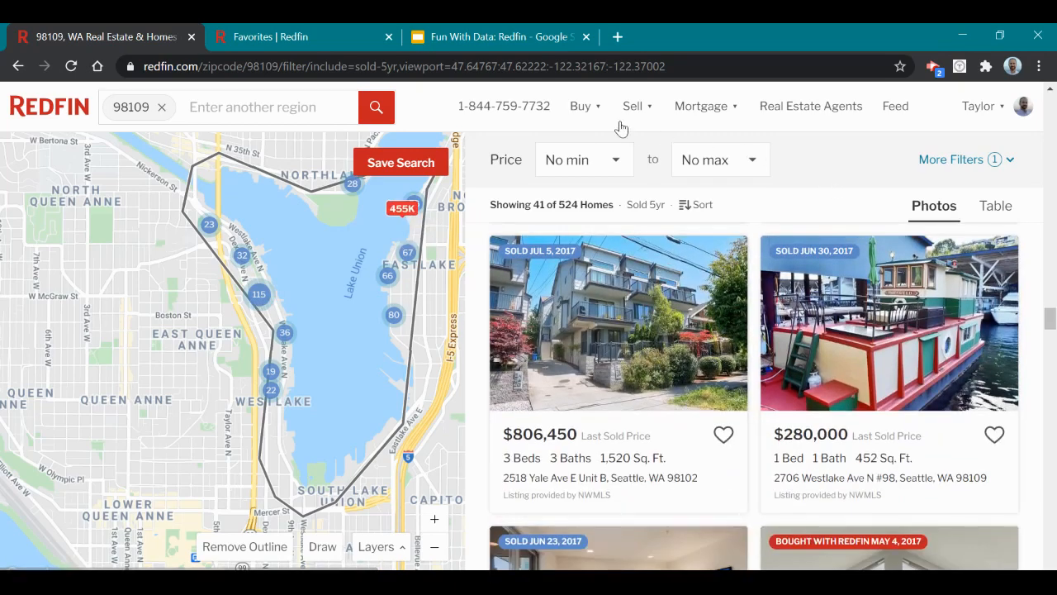
Step: Open the account's Favorites page and go to the first homes under Other Favorites
mouse_move(968, 141)
click(818, 198)
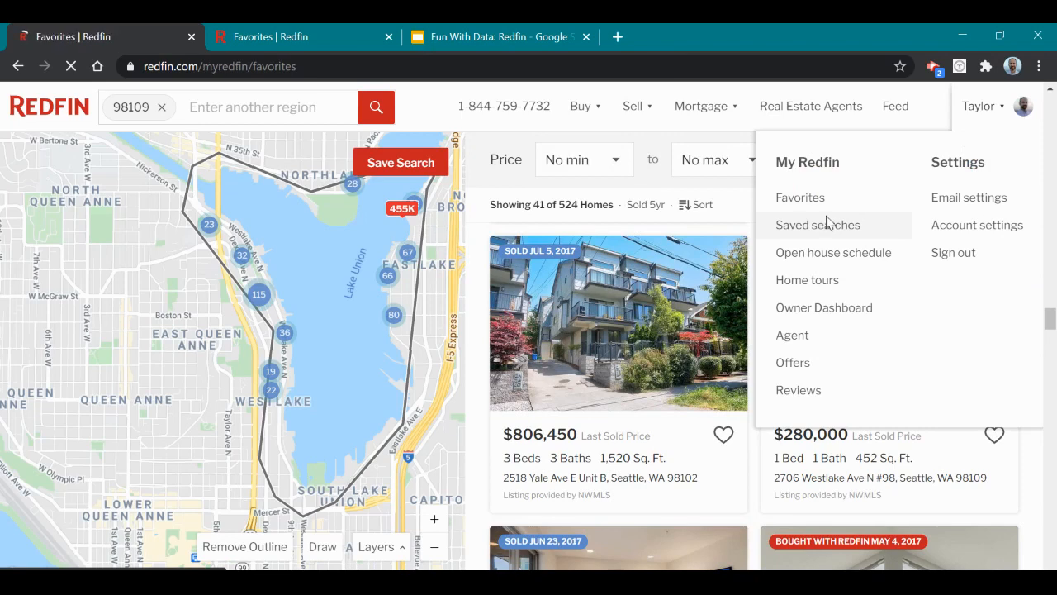
scroll(666, 358, down, 1)
scroll(665, 358, down, 2)
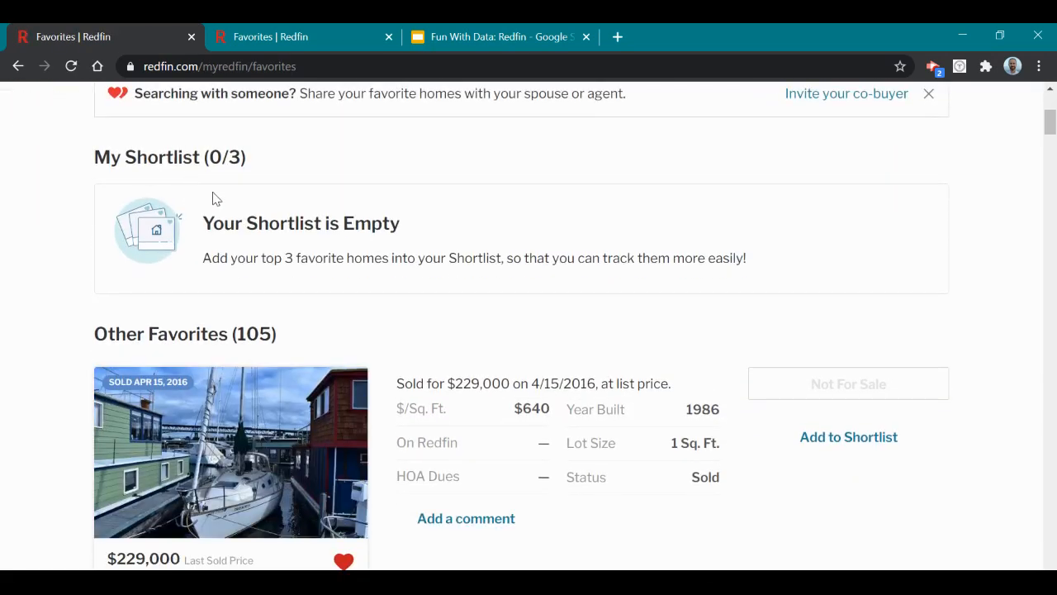
scroll(223, 202, down, 1)
scroll(356, 192, down, 1)
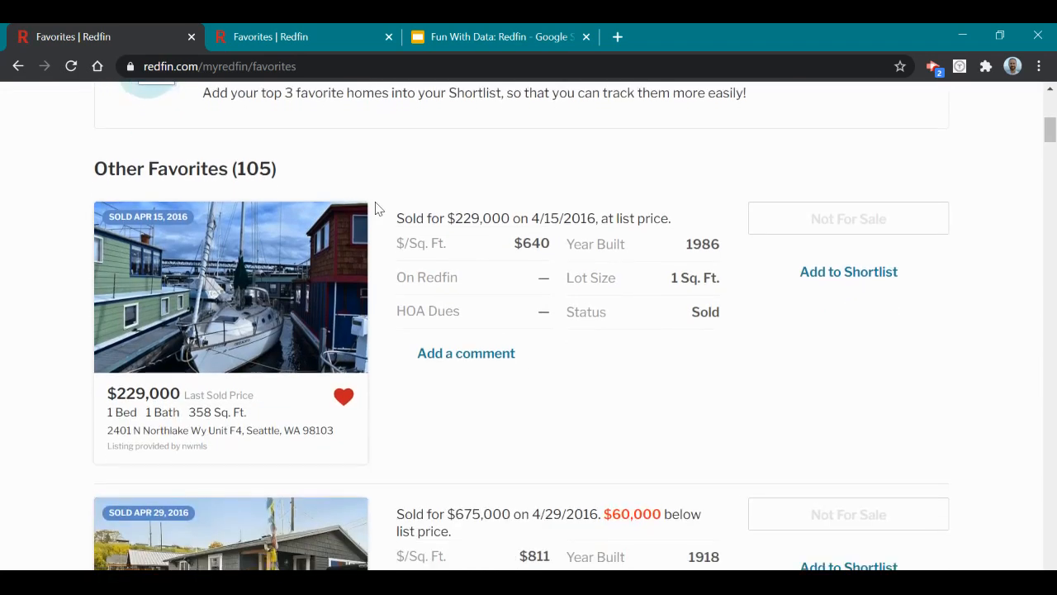
Step: Review the sale prices, price per square foot, year built and lot size of the favorited houseboats sold in 2016
scroll(320, 185, down, 9)
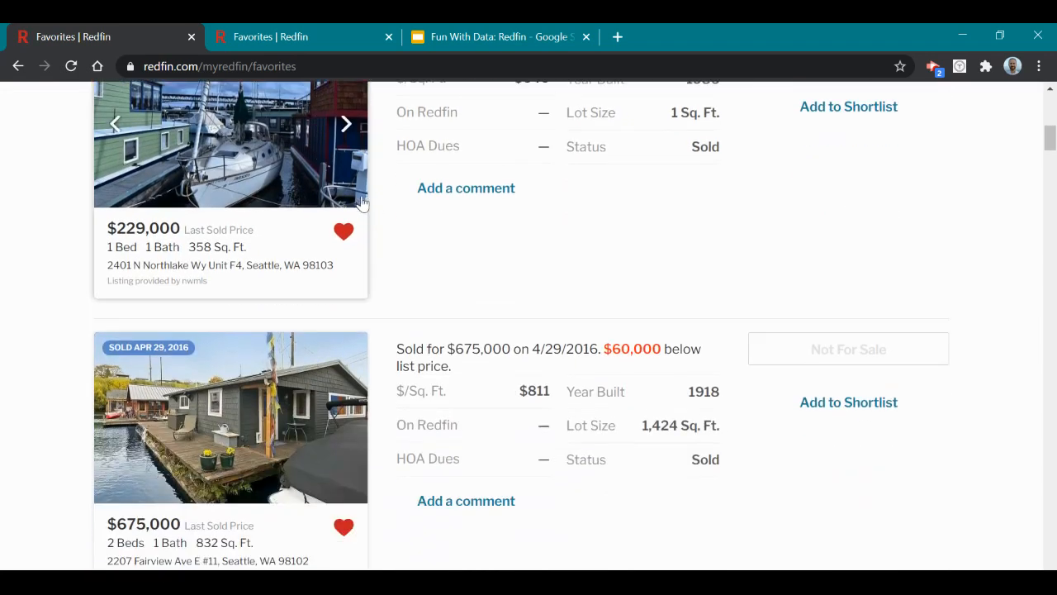
scroll(503, 253, down, 5)
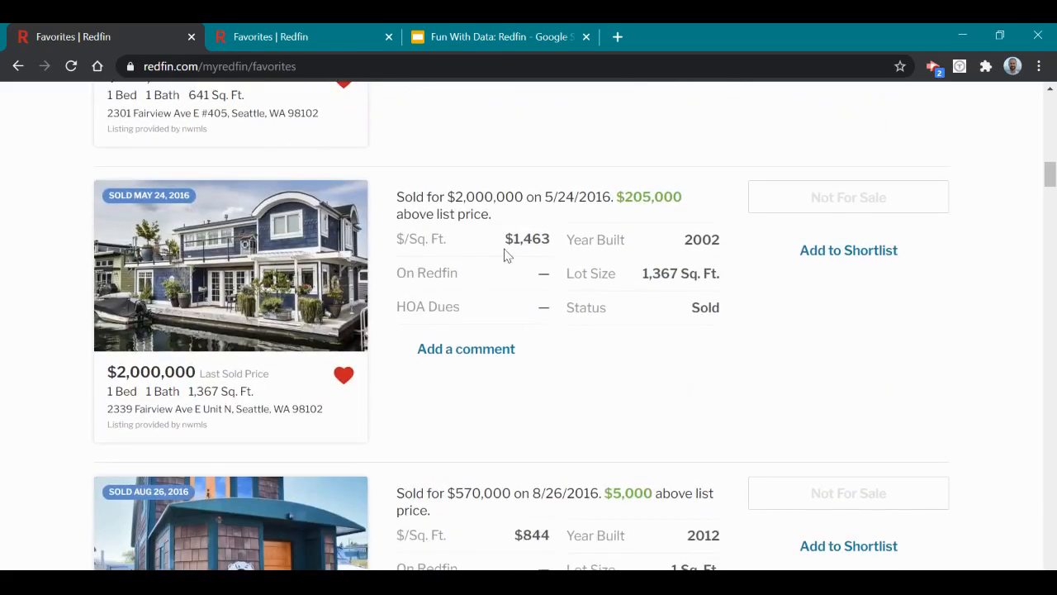
scroll(585, 263, up, 2)
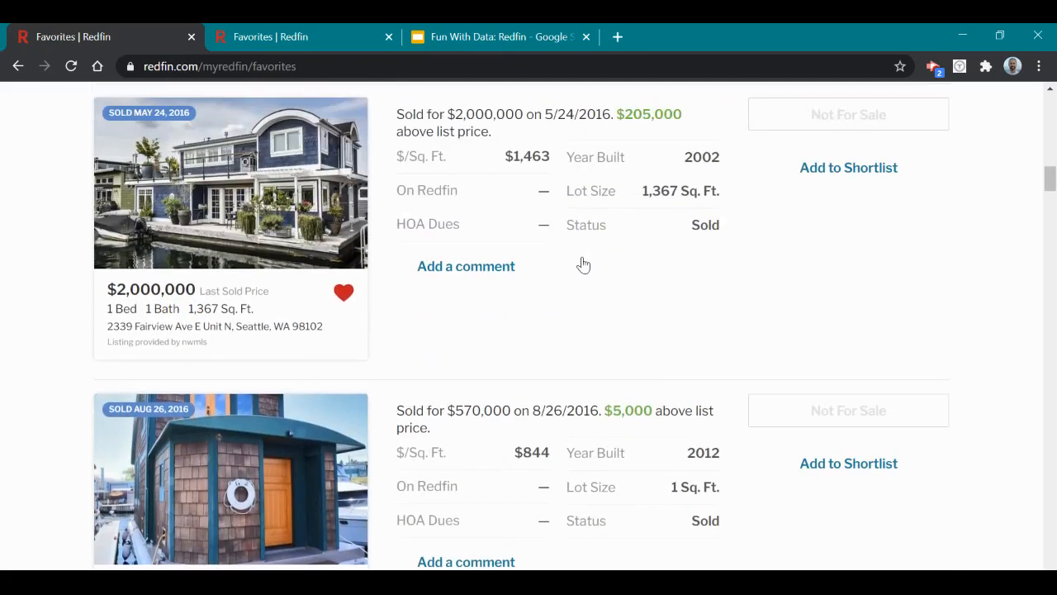
scroll(585, 263, up, 1)
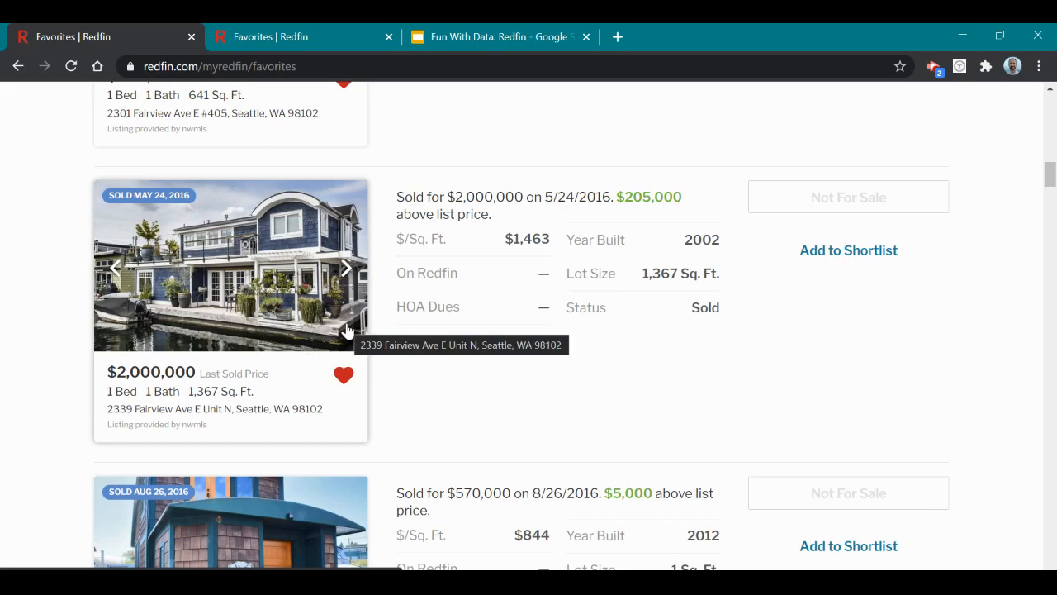
scroll(329, 325, down, 1)
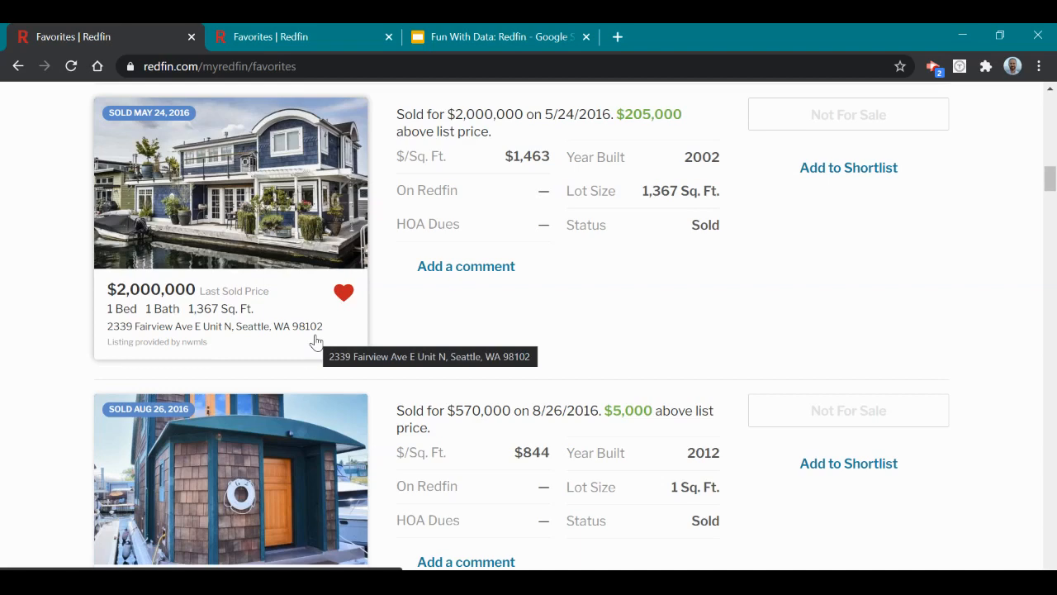
scroll(285, 318, down, 1)
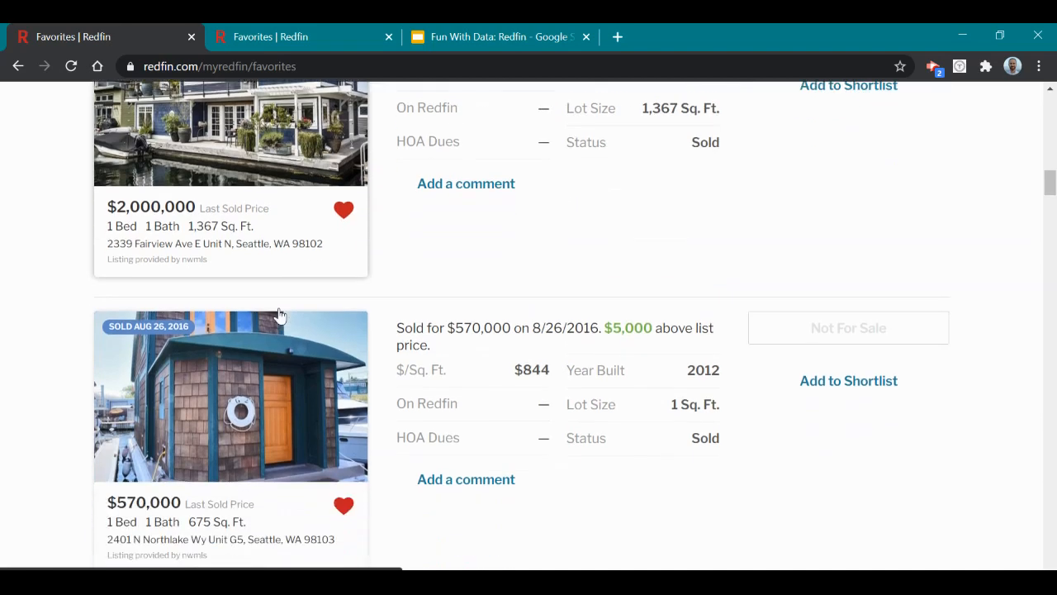
Step: Review the favorited homes sold from August to October 2016, viewing further photos of the home sold on Oct 24, 2016
scroll(395, 276, down, 1)
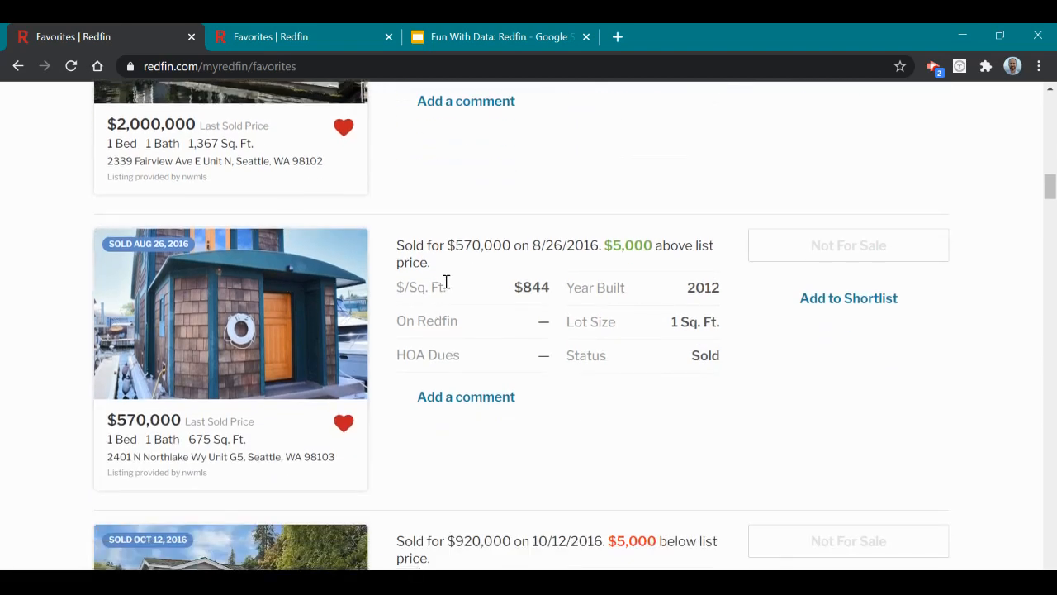
scroll(446, 282, down, 2)
scroll(342, 345, down, 2)
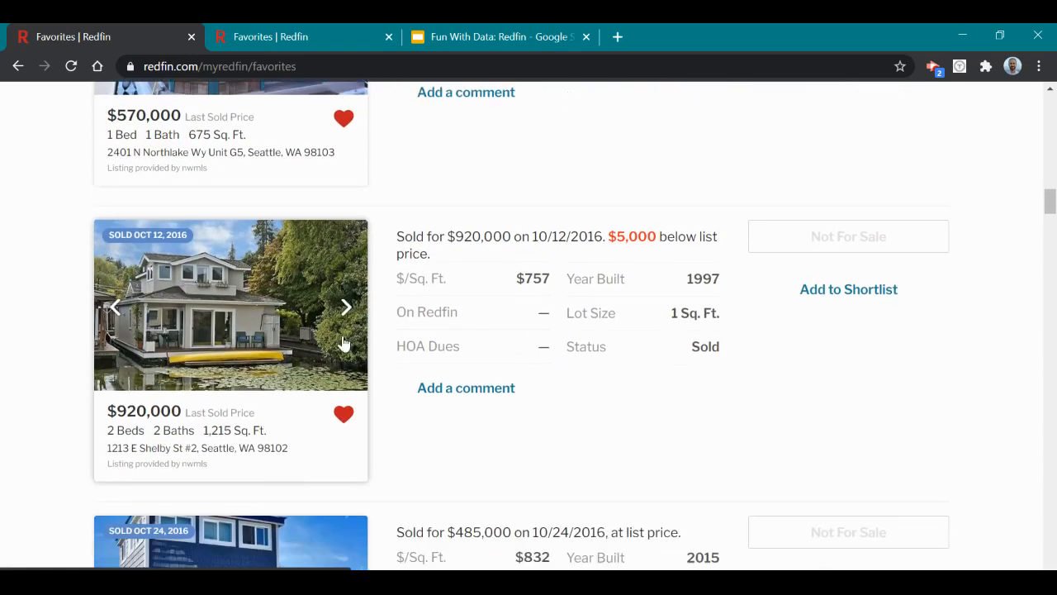
scroll(213, 304, down, 3)
scroll(213, 304, down, 2)
scroll(229, 264, up, 1)
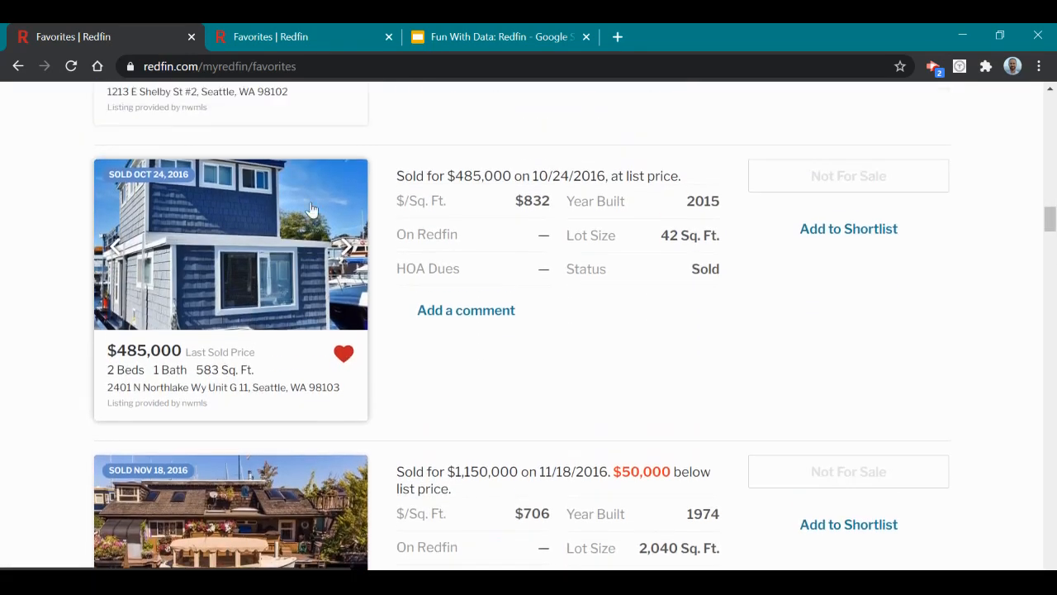
click(347, 248)
click(347, 248)
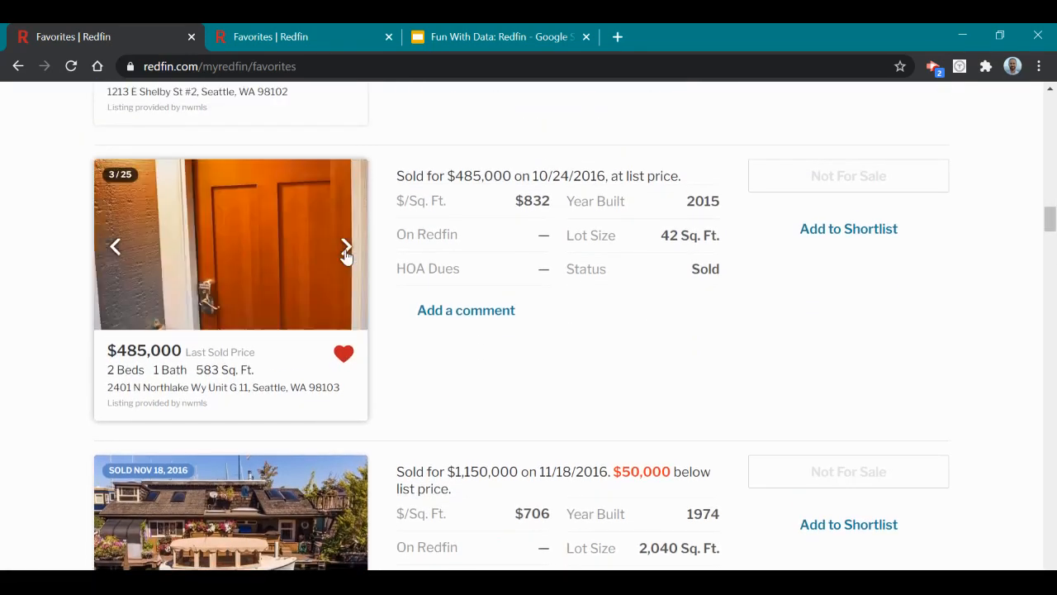
click(347, 248)
Step: Review the sale details of the favorited homes sold from November 2016 to July 2017
scroll(347, 256, down, 3)
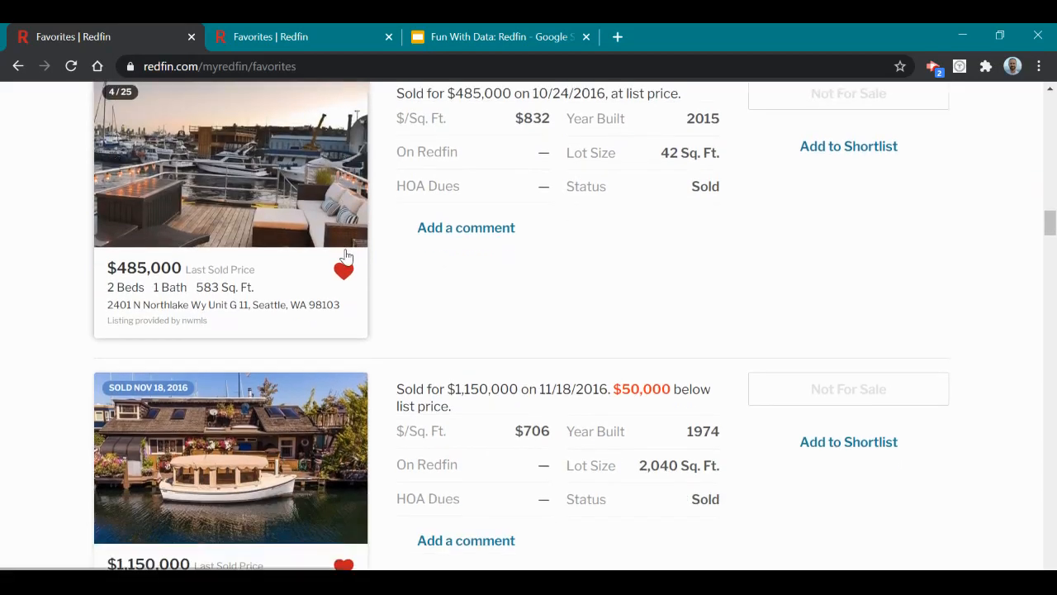
scroll(242, 303, down, 1)
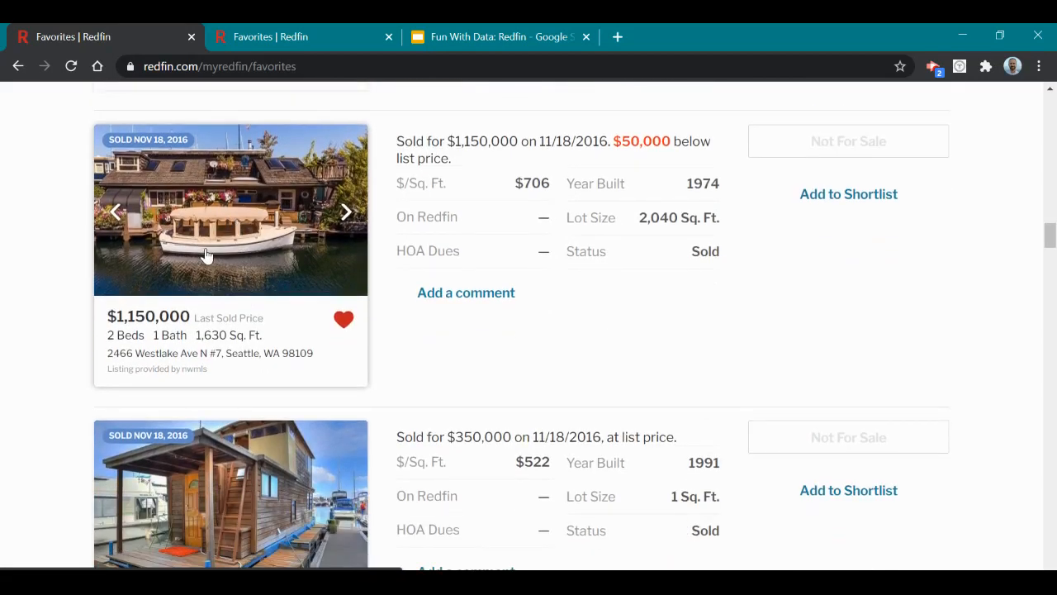
scroll(207, 248, down, 3)
scroll(244, 261, down, 3)
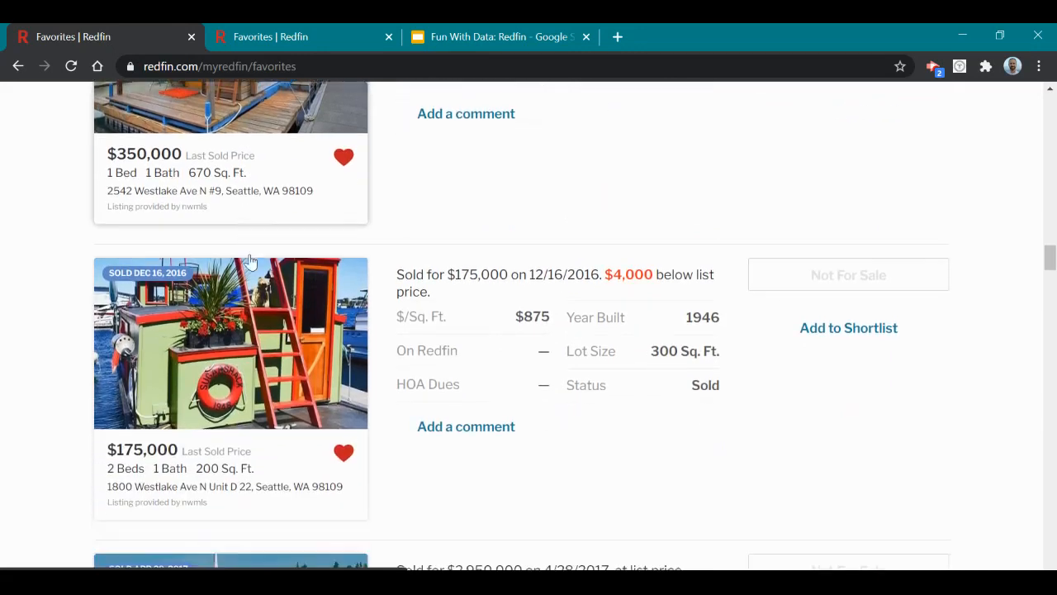
scroll(372, 331, down, 1)
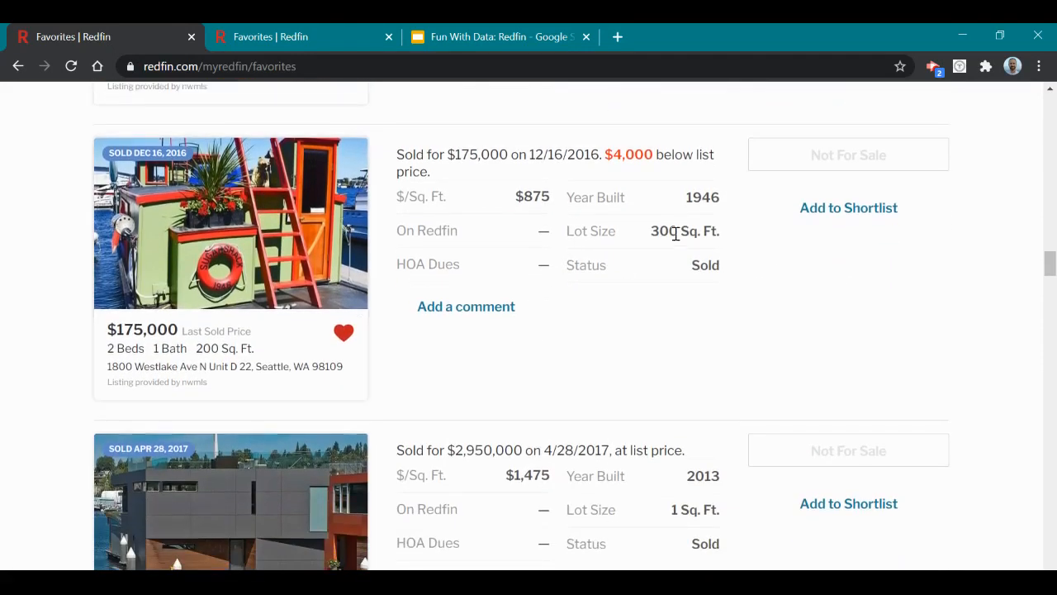
scroll(259, 238, down, 3)
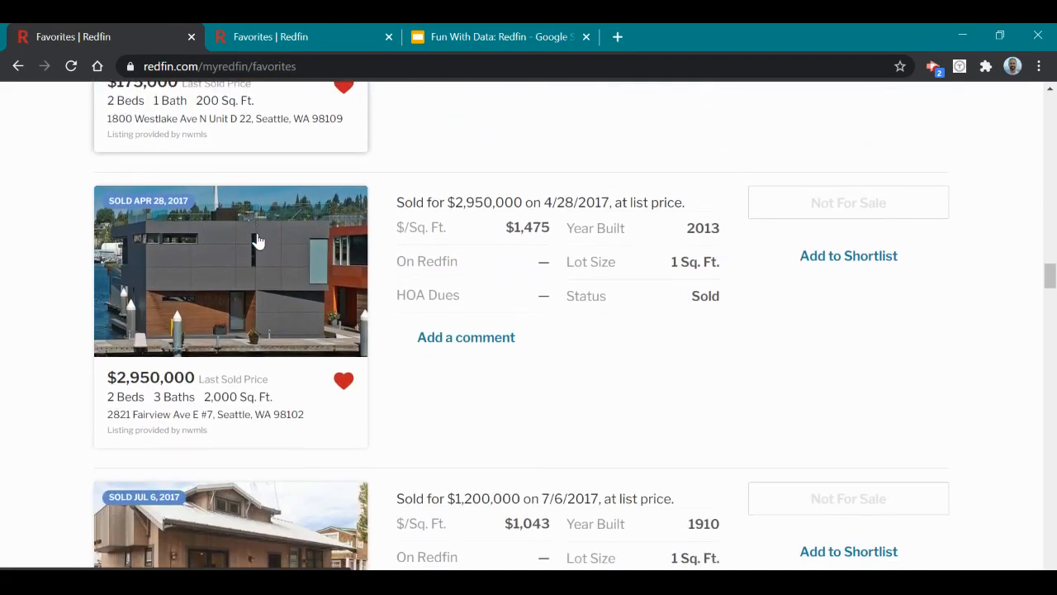
mouse_move(267, 290)
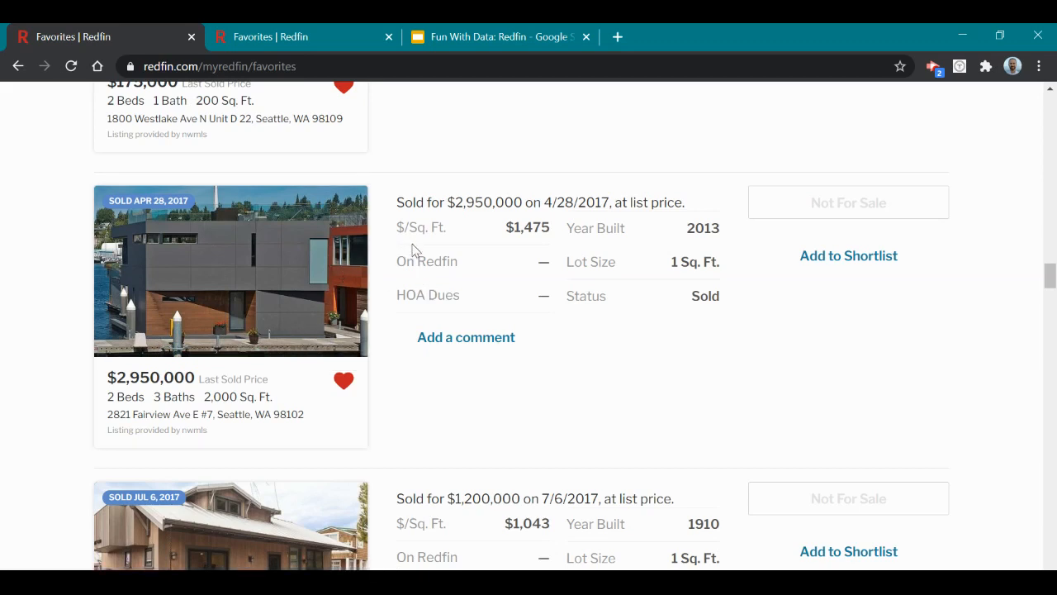
click(1050, 276)
drag(1050, 277, 1050, 106)
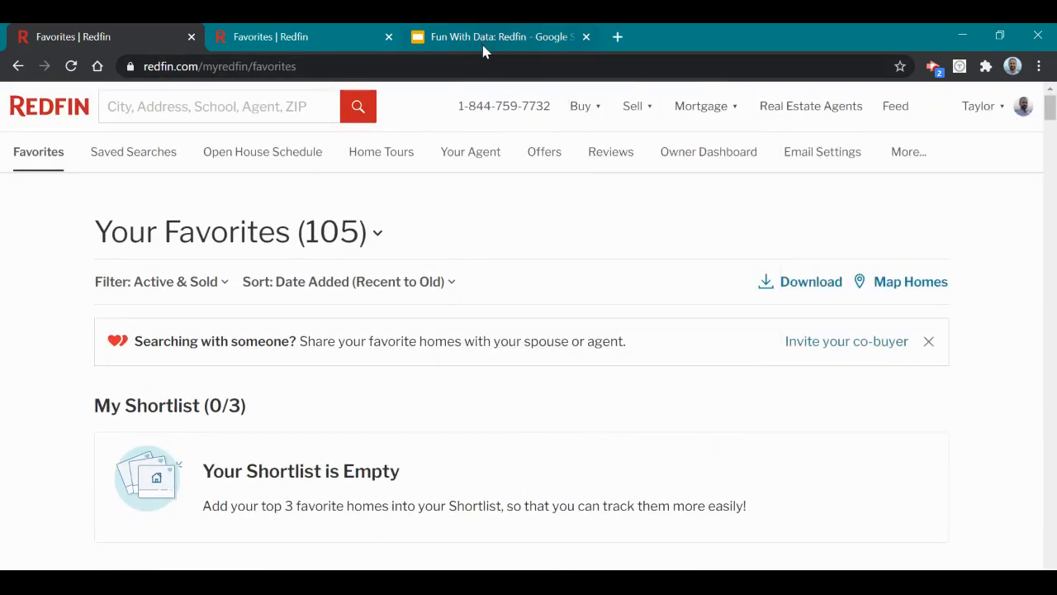
drag(765, 241, 851, 283)
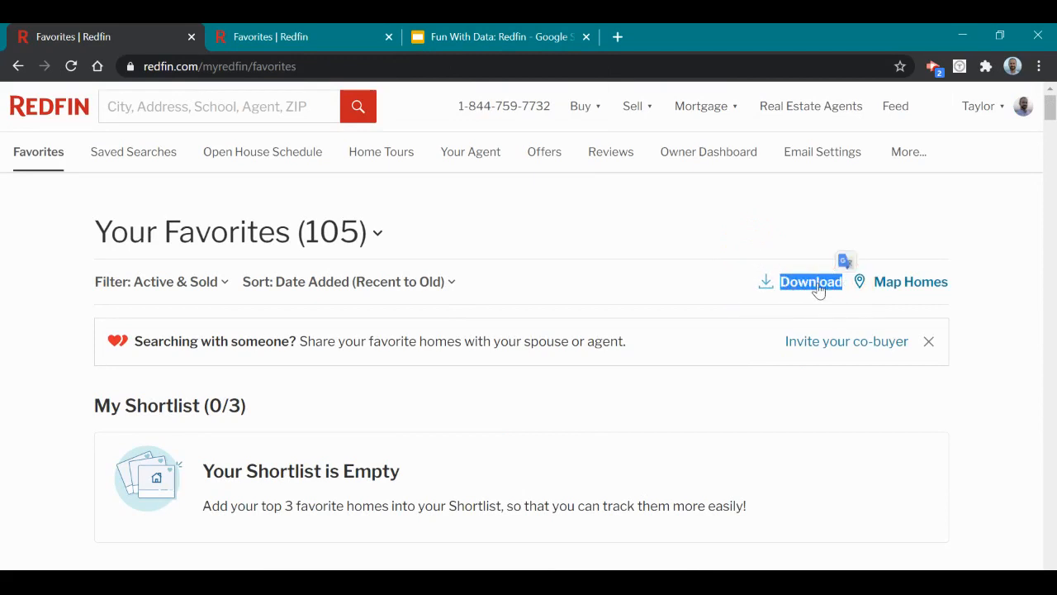
click(817, 285)
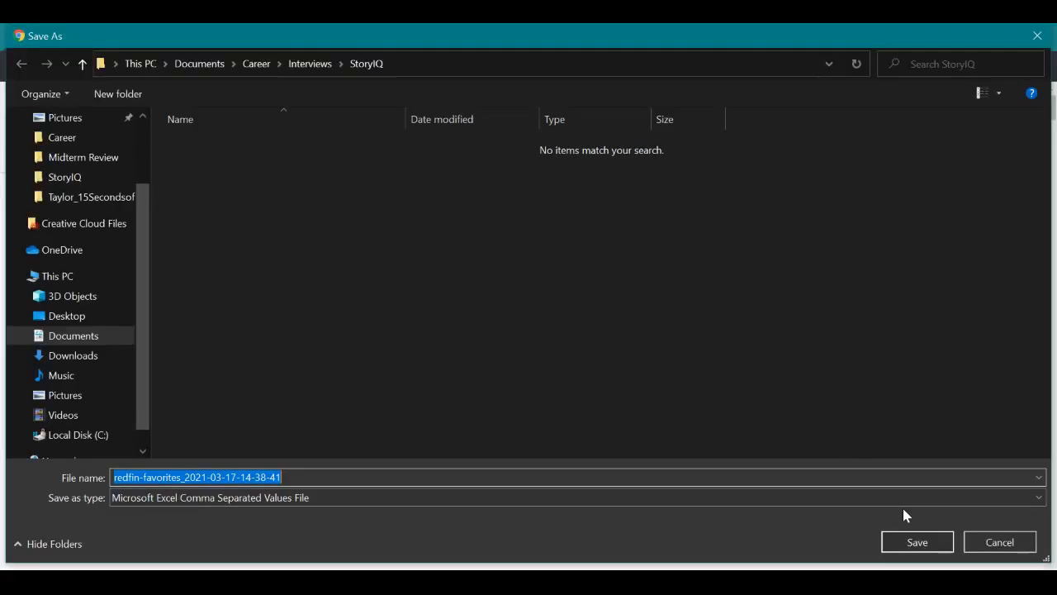
click(900, 537)
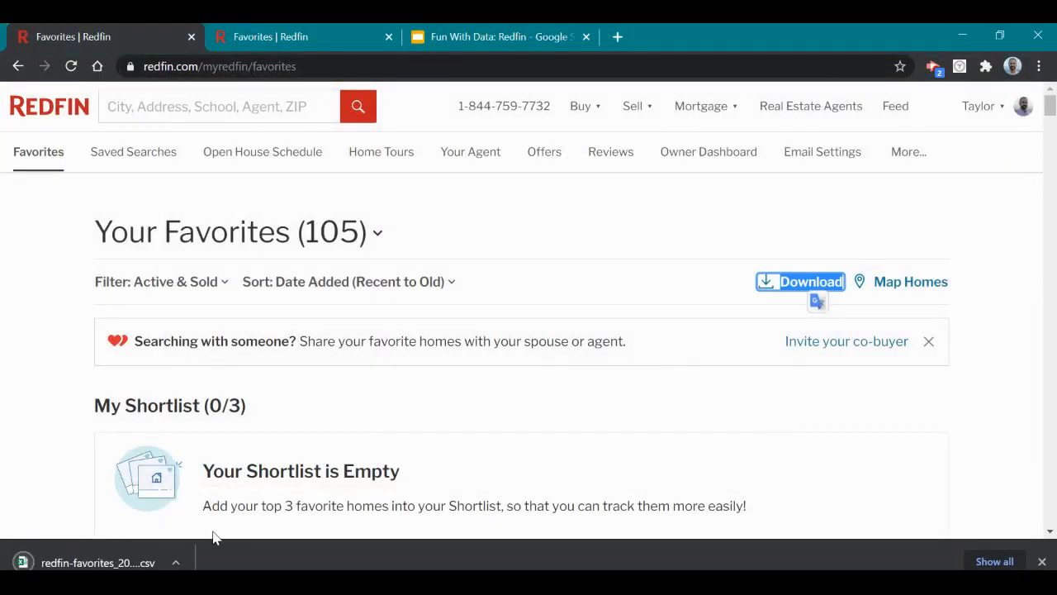
click(123, 562)
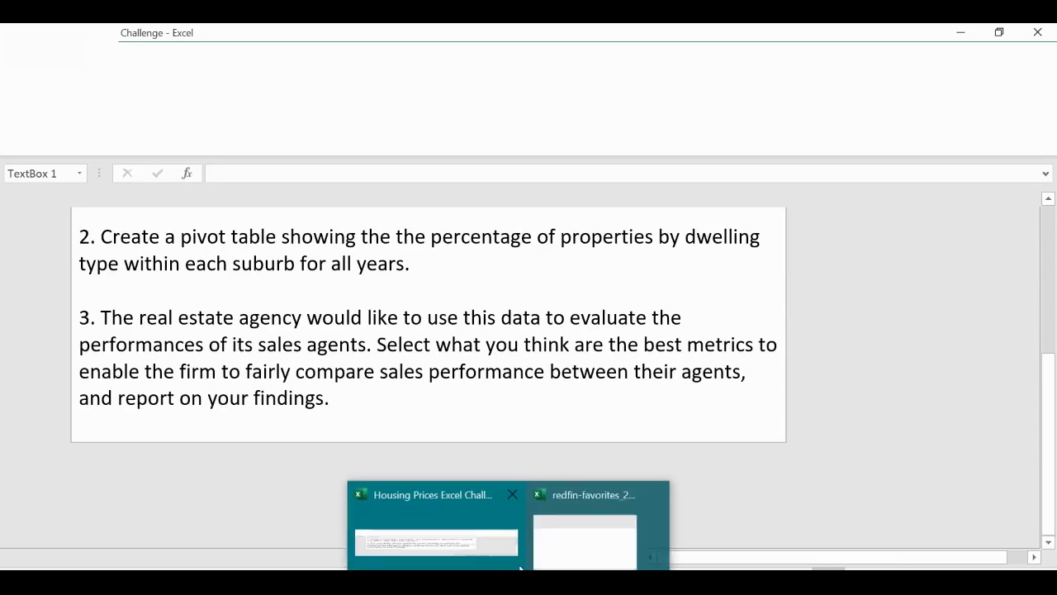
click(578, 528)
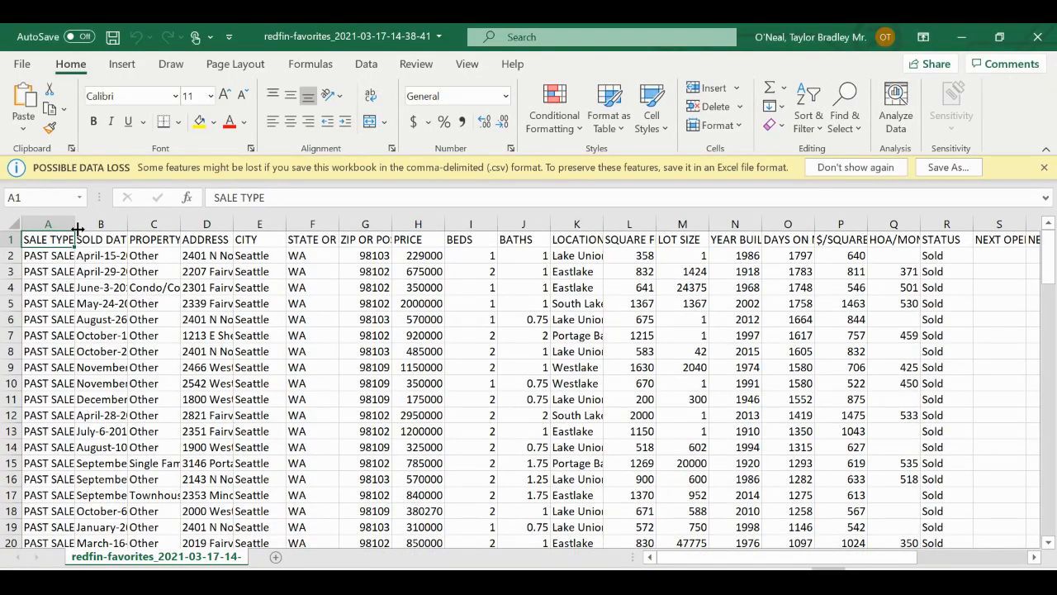
Step: Resize the SALE TYPE, SOLD DATE and PROPERTY TYPE columns so that their headers are fully readable
drag(76, 229, 173, 229)
click(132, 272)
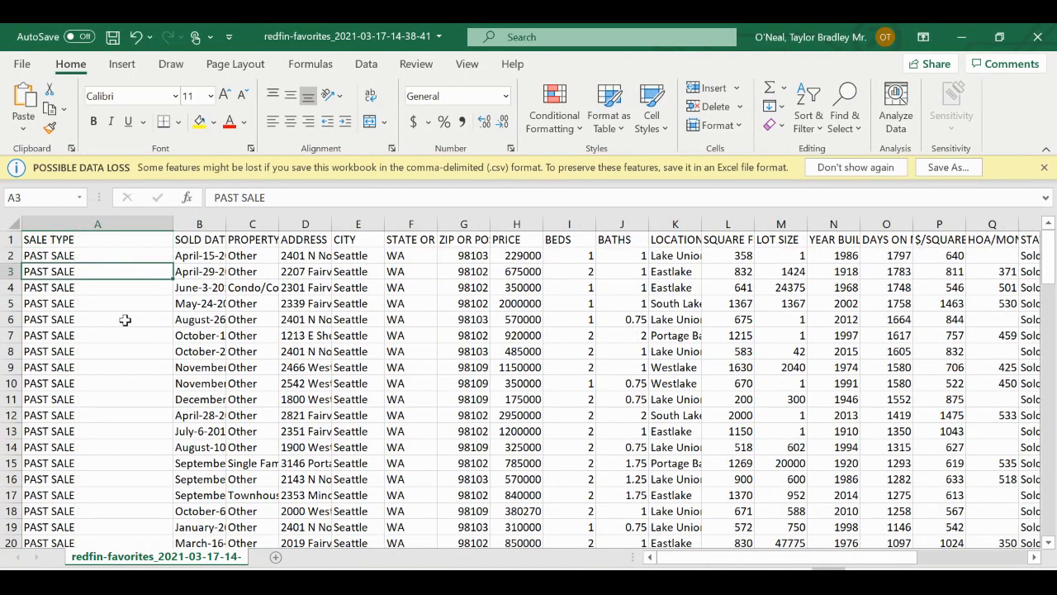
click(81, 238)
scroll(111, 304, down, 9)
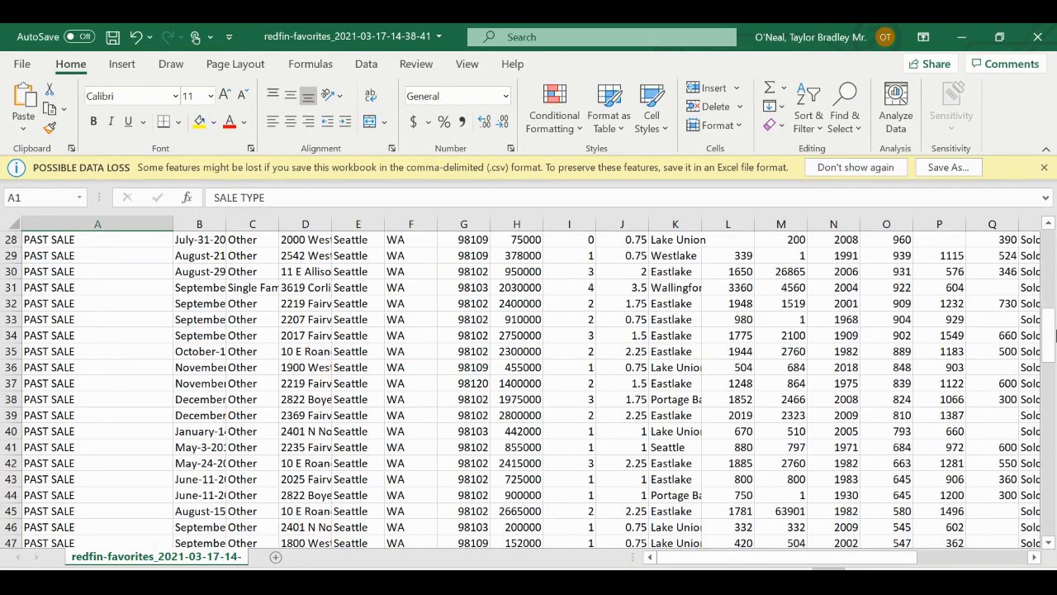
drag(1053, 334, 1019, 233)
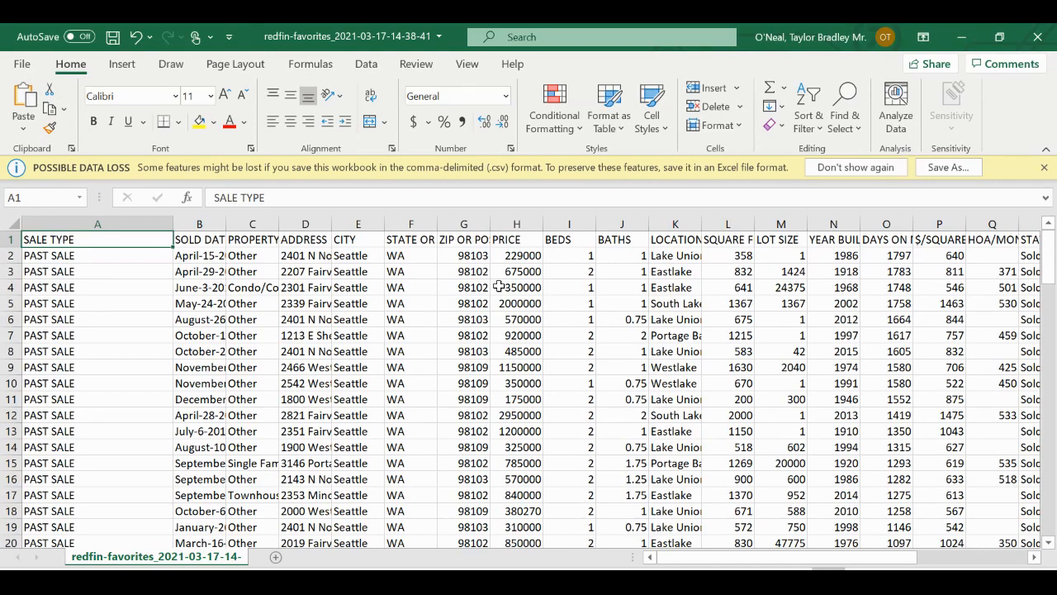
drag(173, 225, 272, 225)
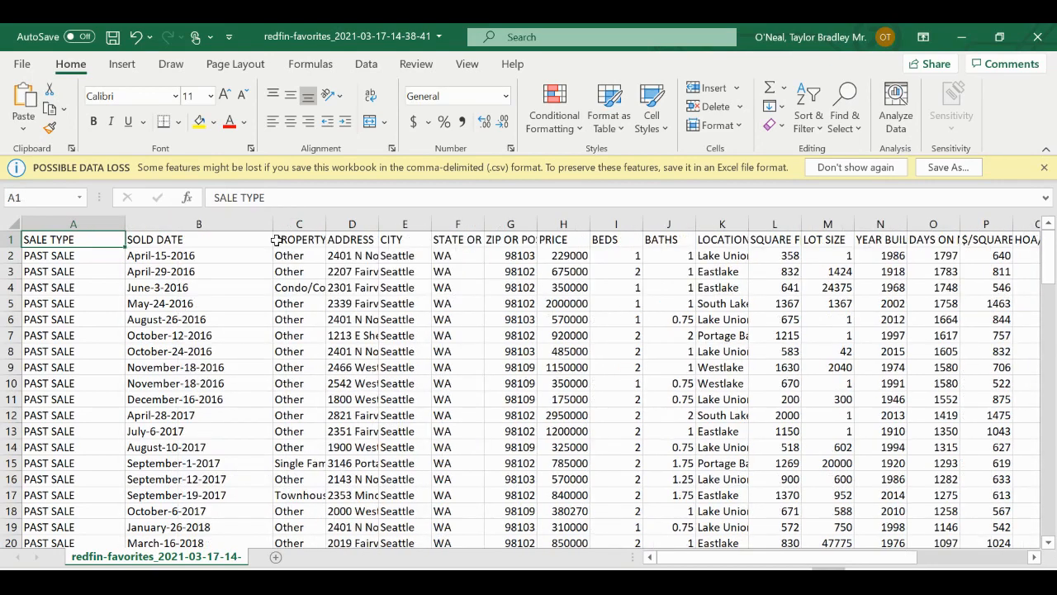
click(243, 258)
click(202, 225)
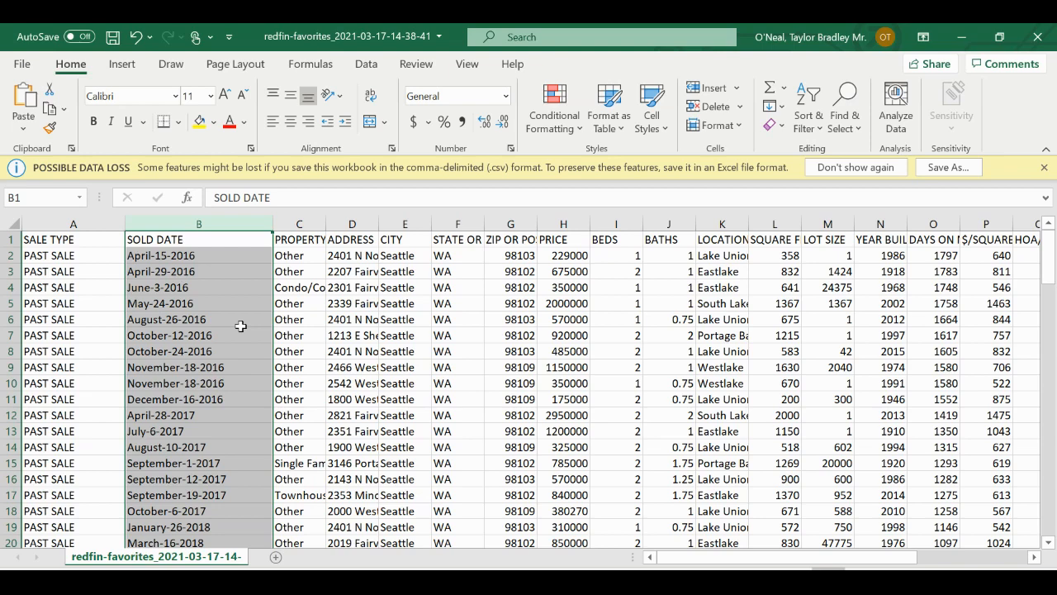
drag(326, 224, 388, 238)
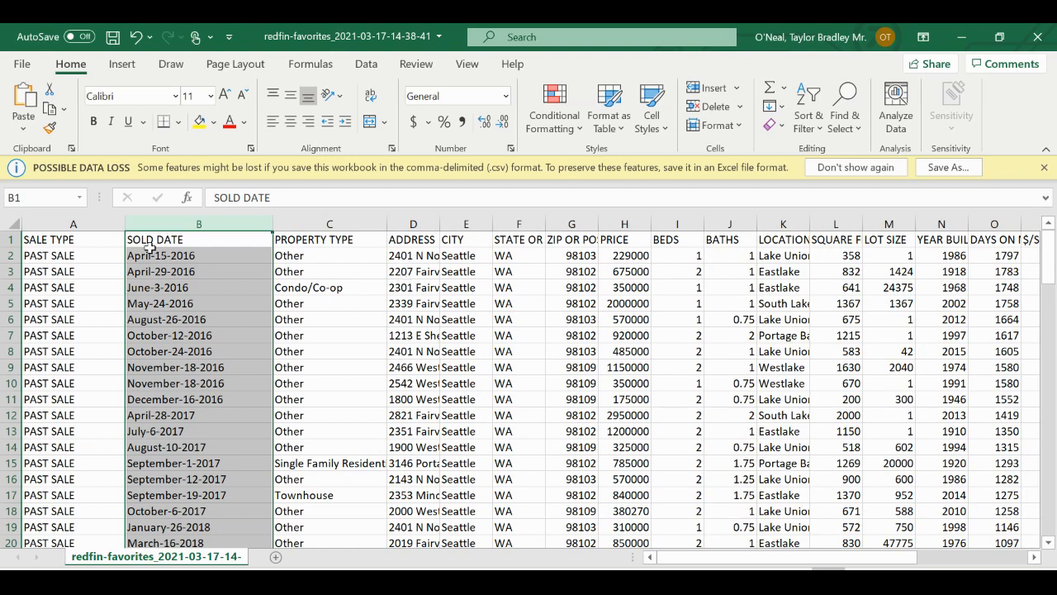
drag(123, 224, 99, 226)
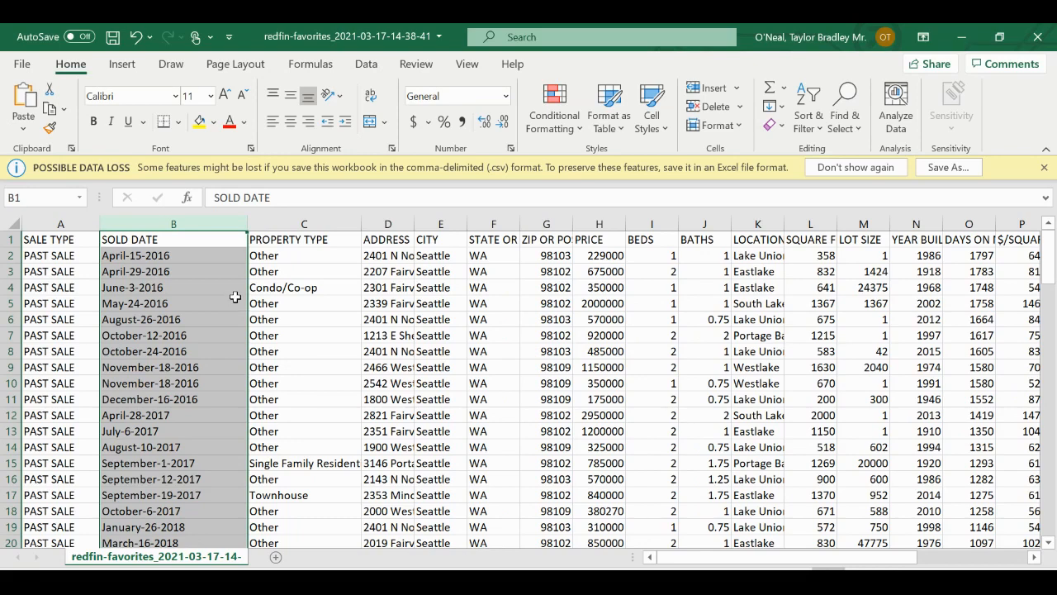
Step: Look through the PROPERTY TYPE column and widen it to fit the Single Family Residential entries
click(287, 223)
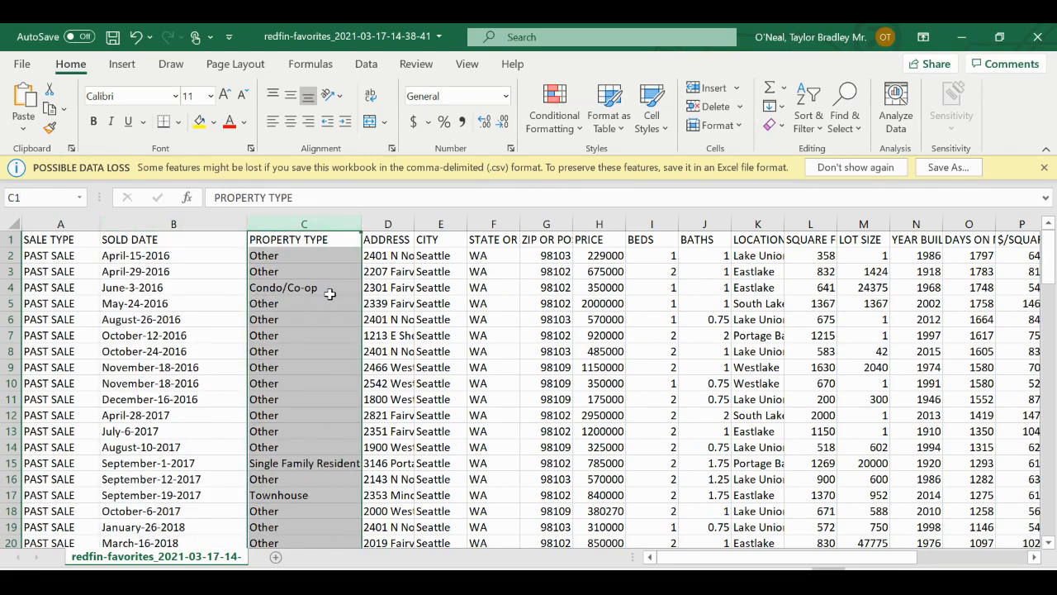
scroll(303, 343, down, 1)
scroll(303, 344, down, 5)
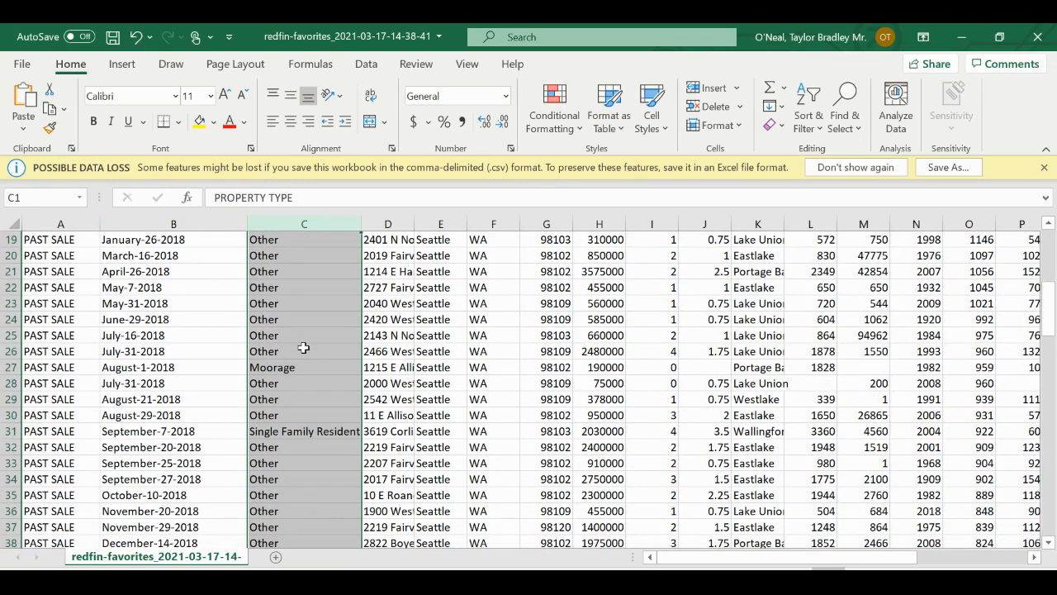
scroll(303, 348, down, 2)
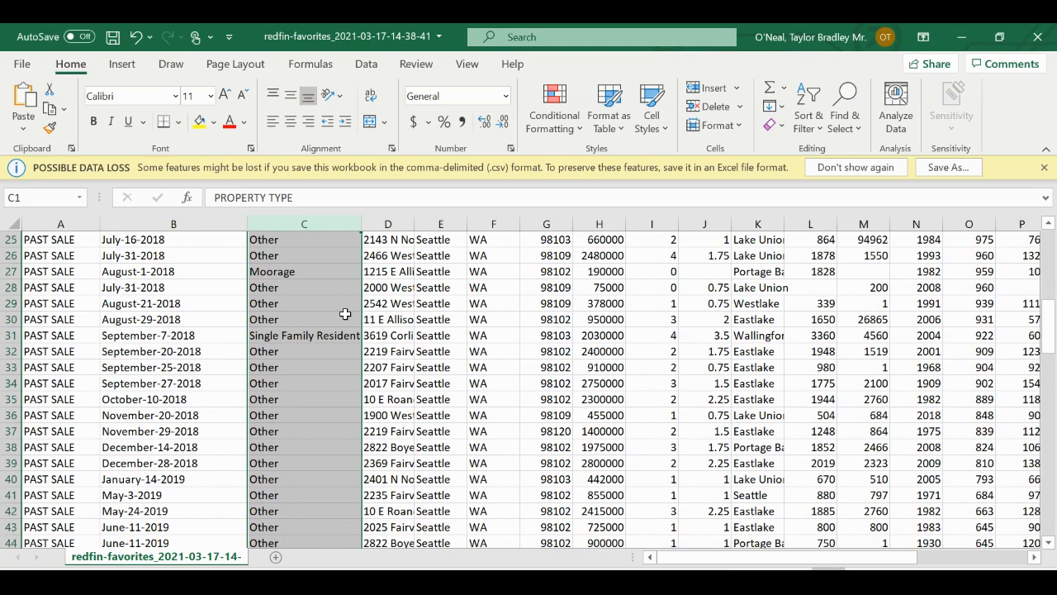
drag(361, 224, 391, 223)
scroll(380, 316, up, 8)
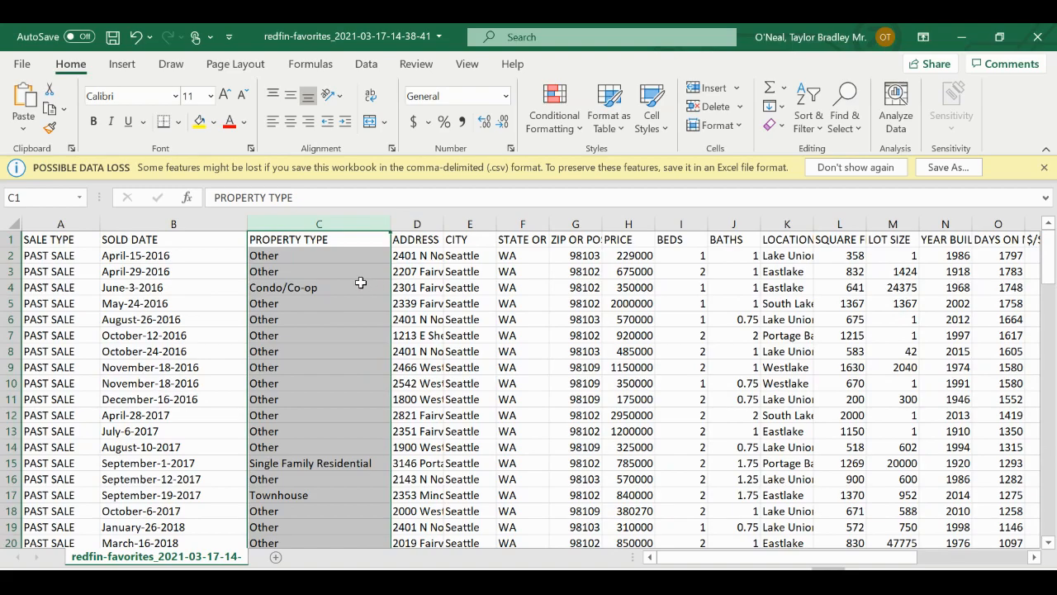
Step: Examine the PROPERTY TYPE entries down the whole list, including Other, Single Family Residential and Moorage
click(333, 257)
scroll(339, 319, down, 1)
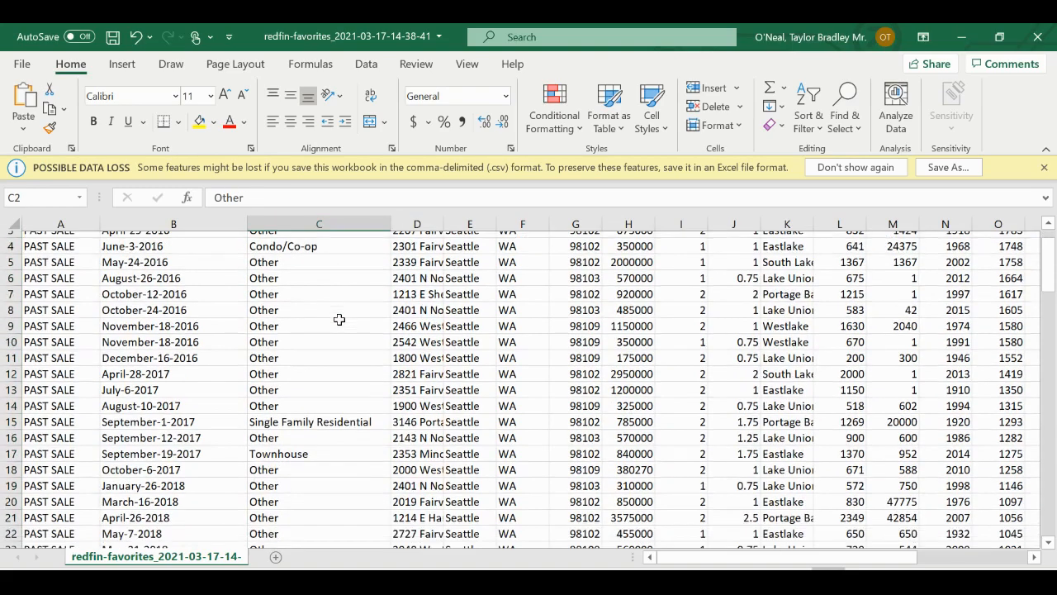
scroll(339, 319, down, 2)
click(339, 317)
scroll(338, 317, down, 1)
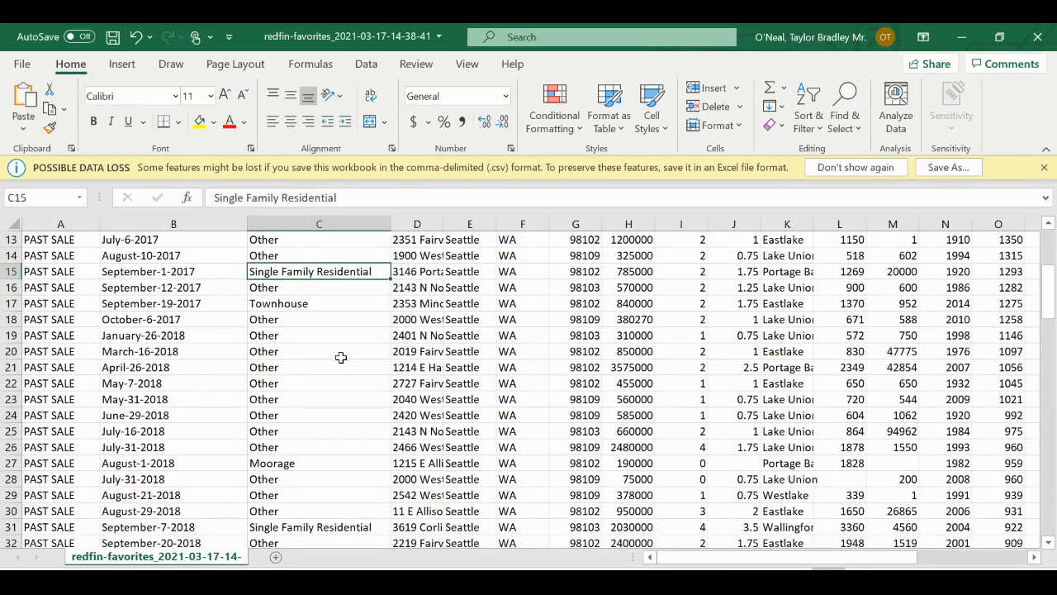
scroll(340, 356, down, 3)
click(315, 319)
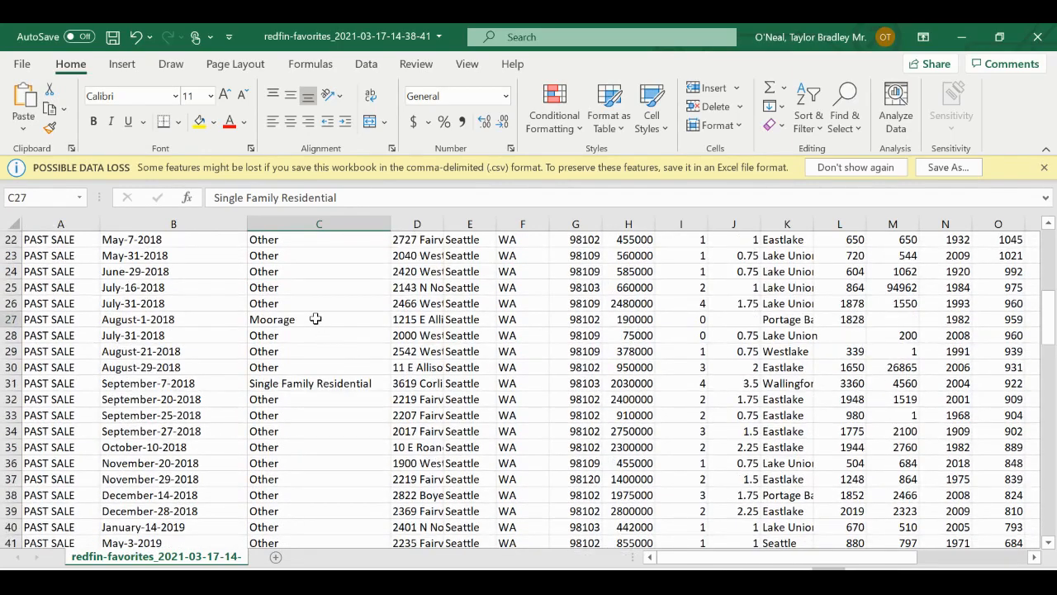
scroll(344, 397, down, 1)
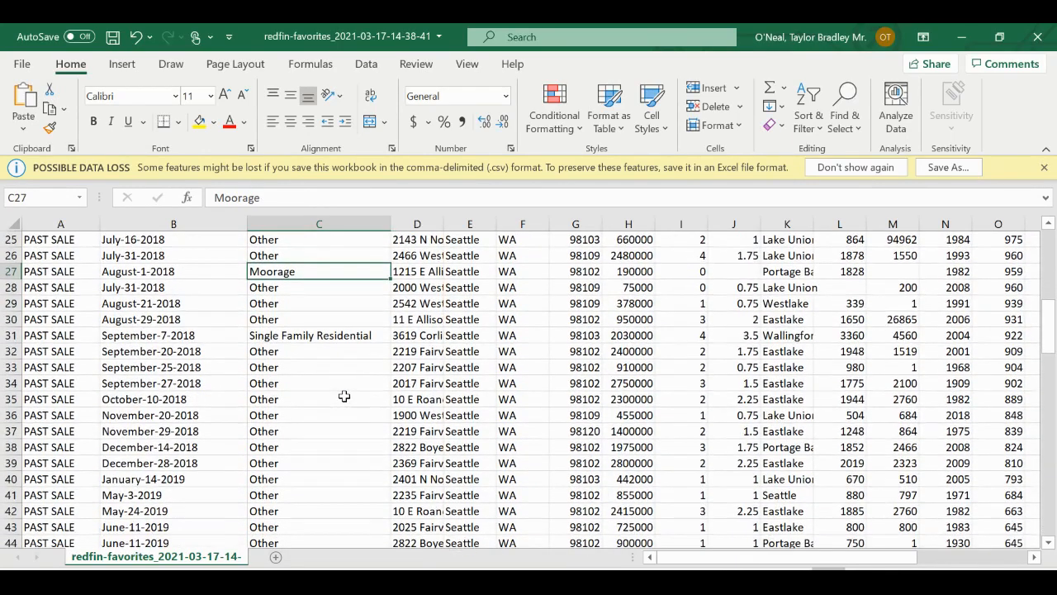
scroll(341, 391, down, 9)
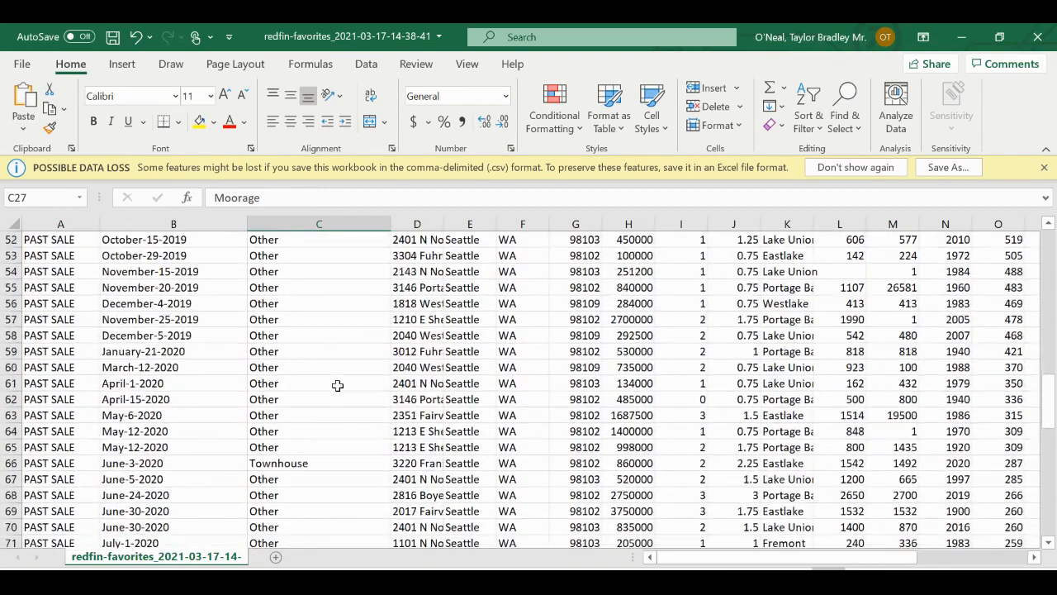
scroll(338, 385, down, 7)
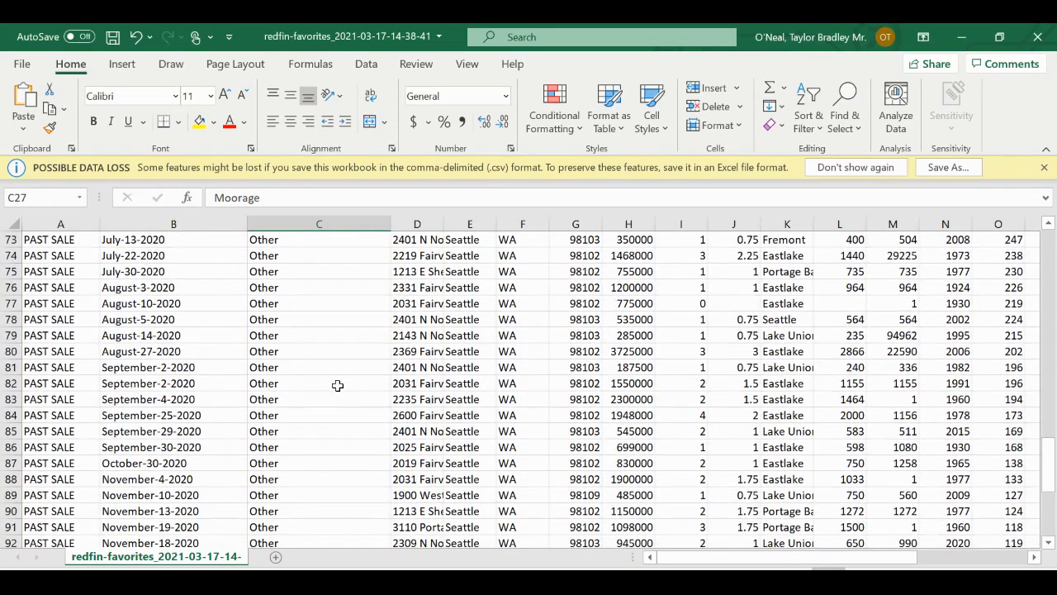
scroll(337, 385, up, 20)
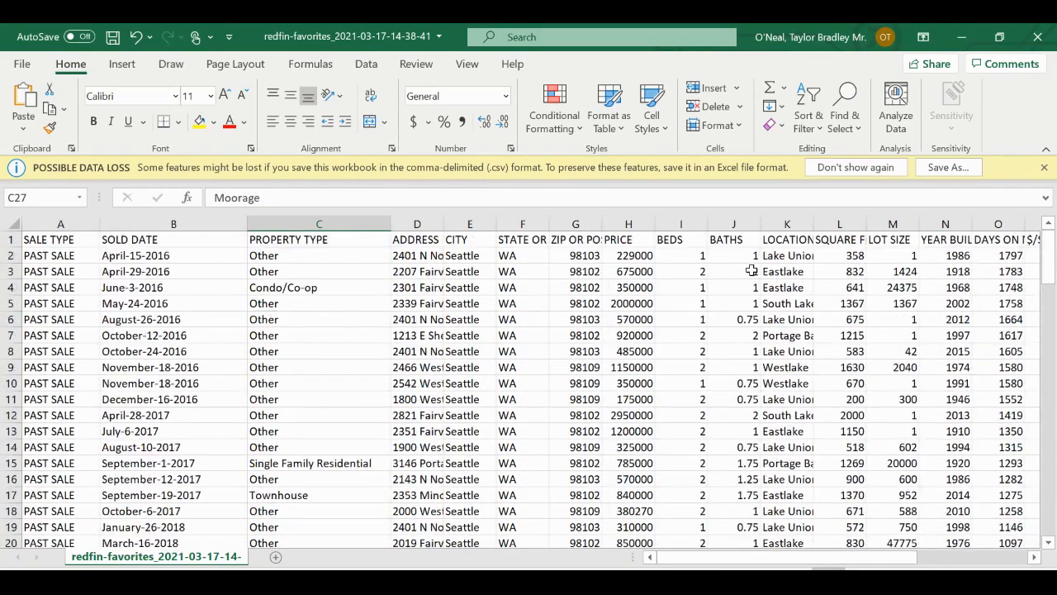
Step: Widen the LOCATION column to show the full neighborhood names
drag(815, 222, 857, 224)
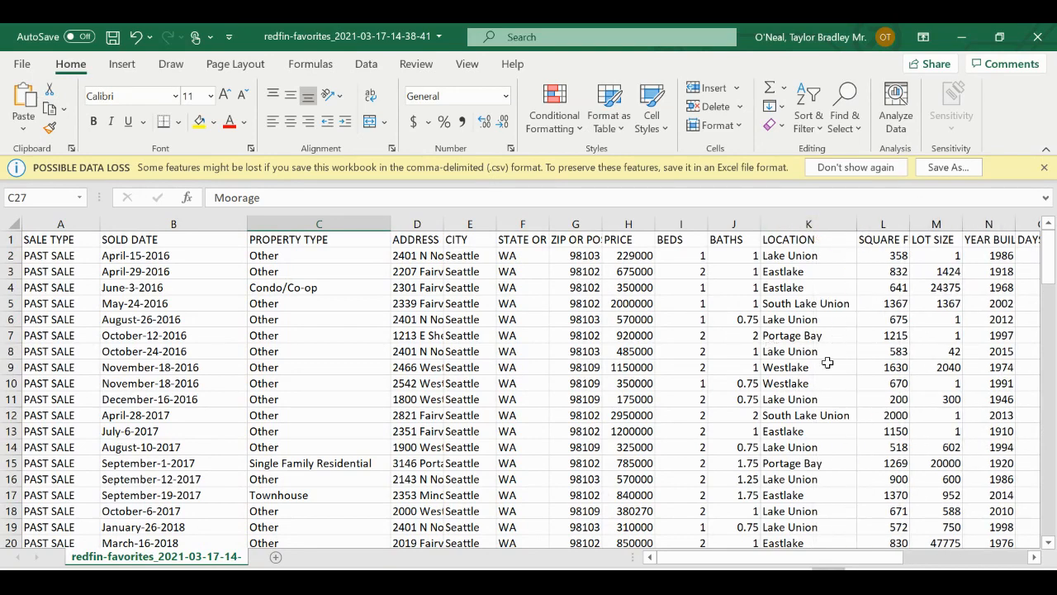
Step: Examine the LOCATION, PRICE and SQUARE FEET columns of the sales data
click(818, 463)
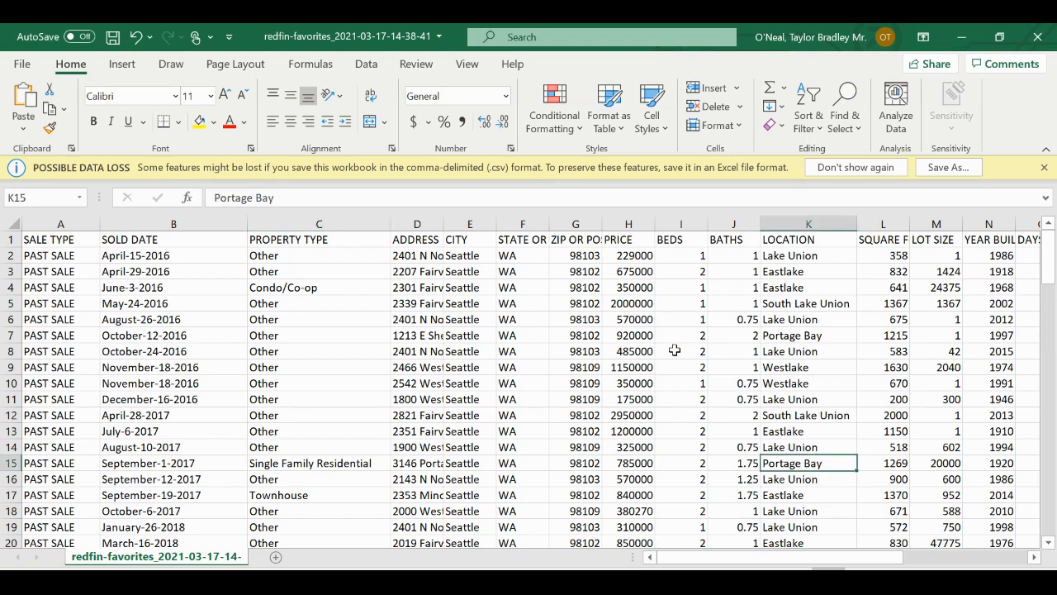
click(628, 221)
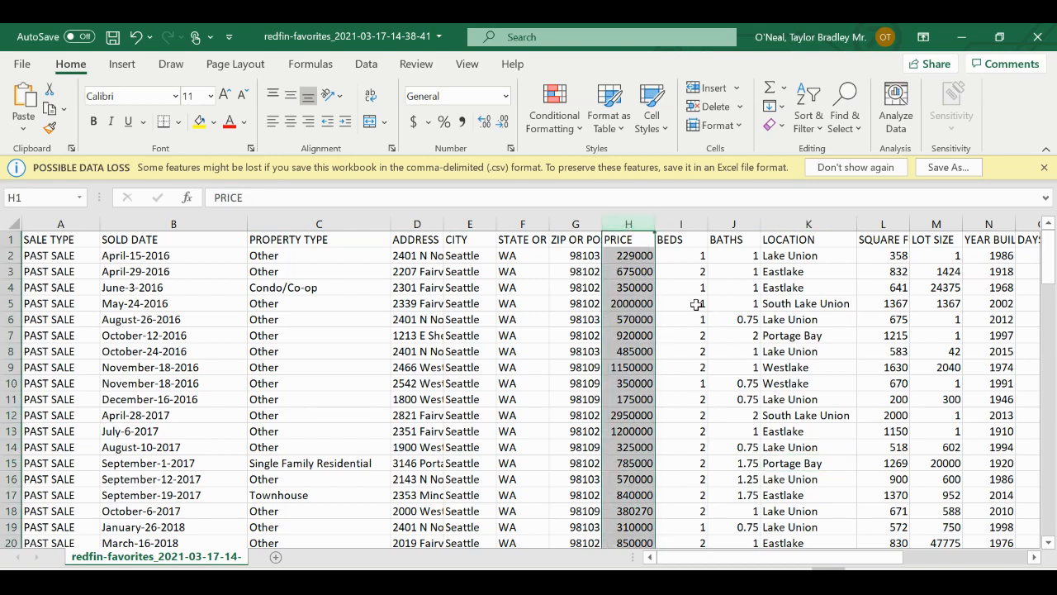
click(883, 224)
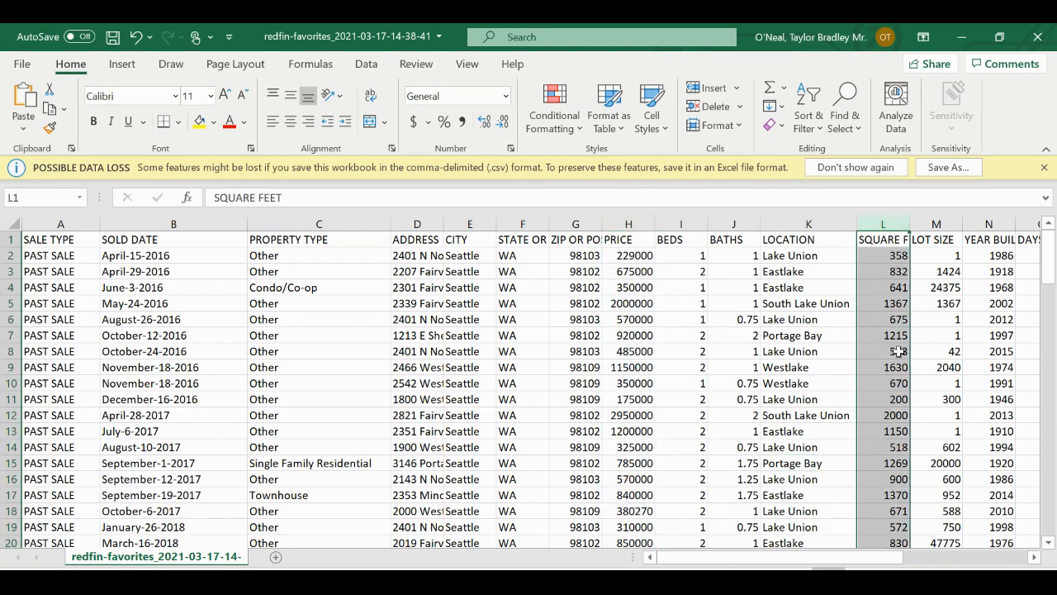
Step: Widen the $/SQUARE FEET column to show its full header and select the whole column
click(1034, 558)
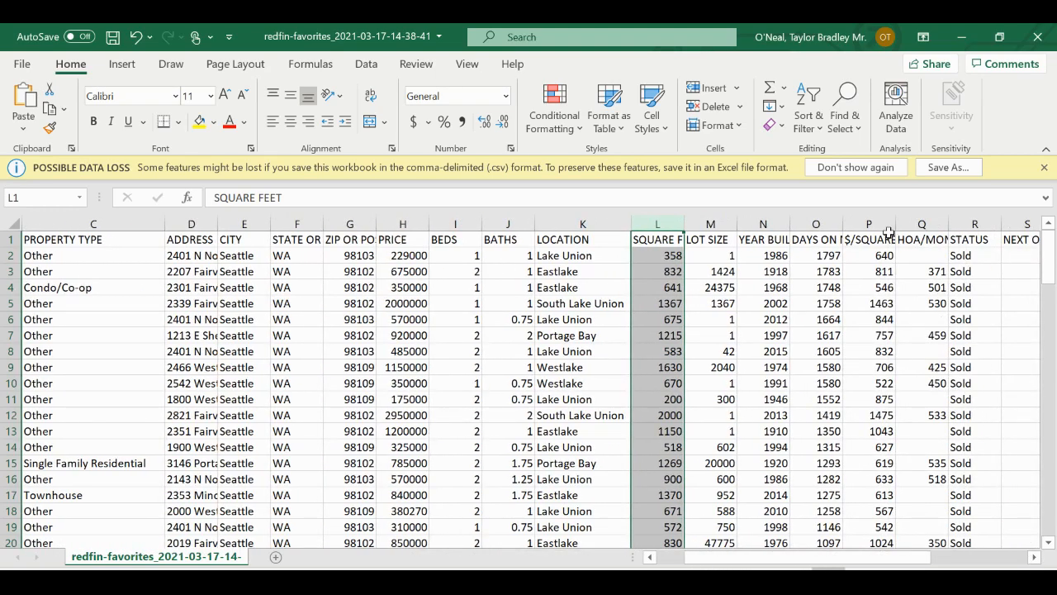
drag(896, 225, 940, 239)
click(919, 242)
click(916, 225)
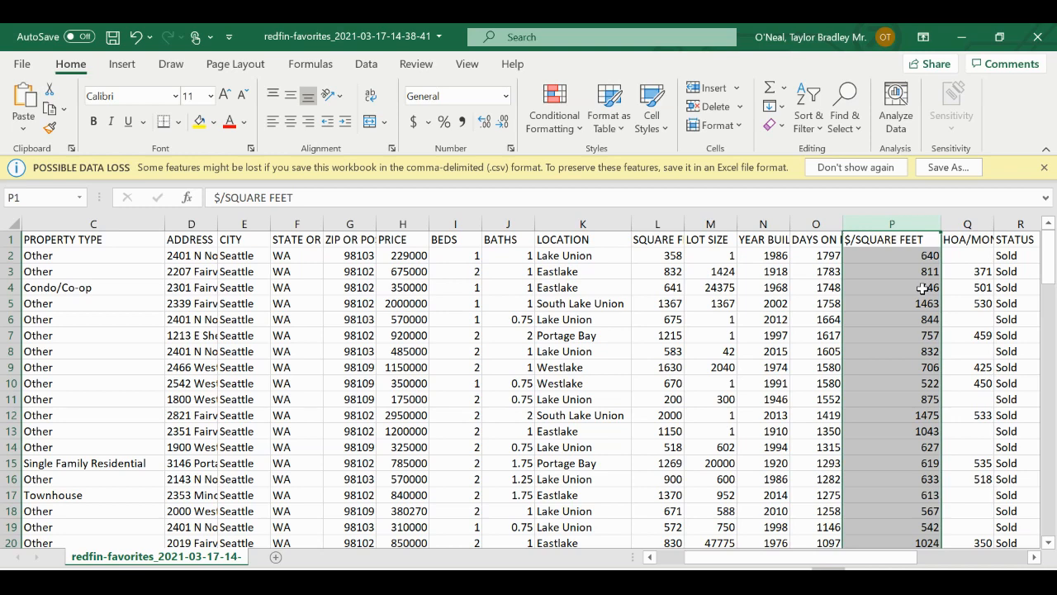
Step: Widen the HOA/MONTH column to show its full header and review its monthly fees and the neighboring STATUS column
key(Right)
key(Right)
key(Left)
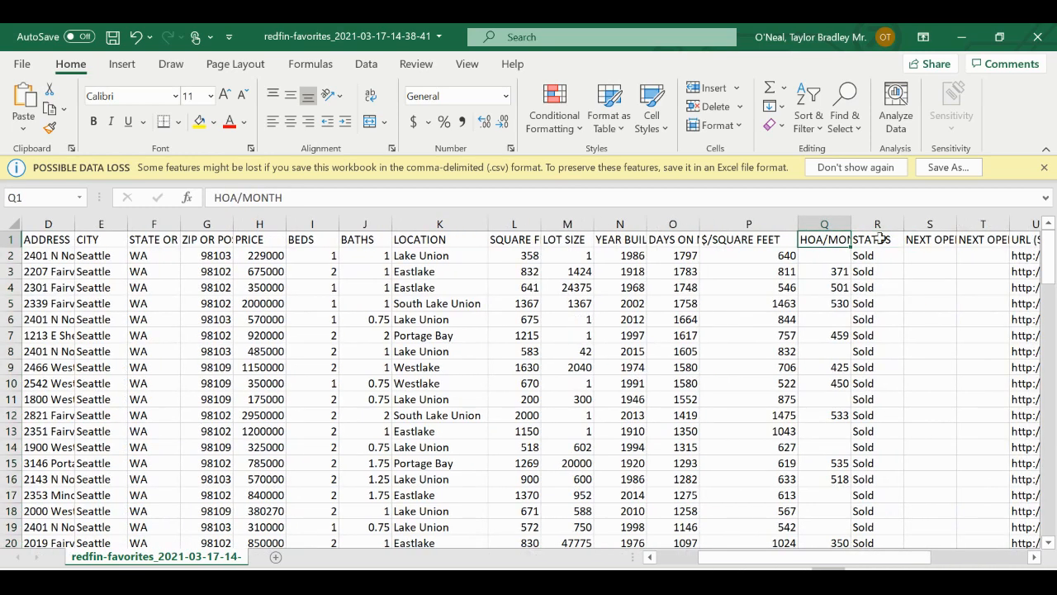
drag(851, 224, 905, 221)
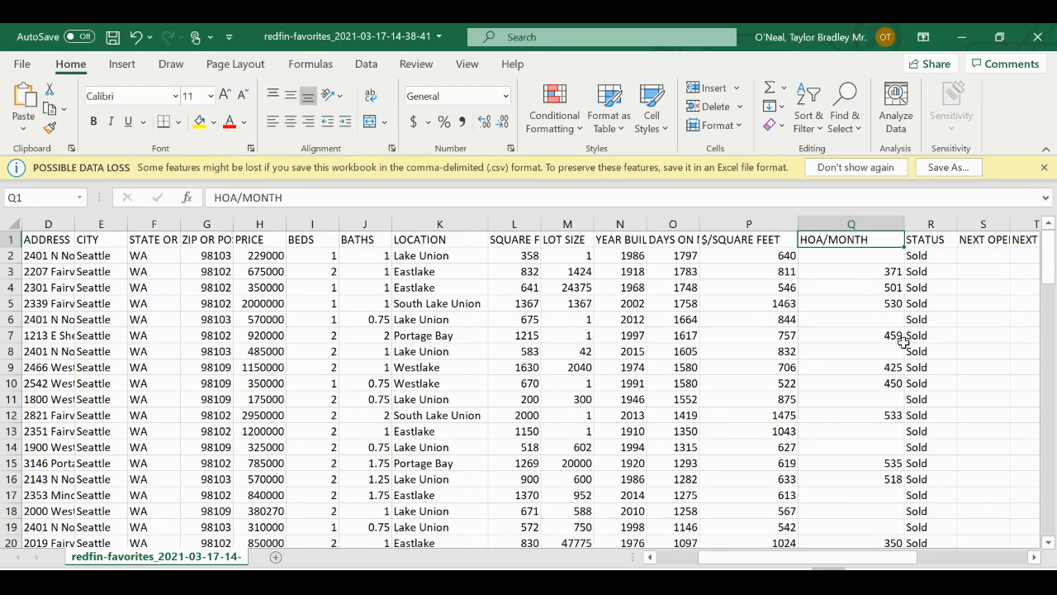
click(880, 225)
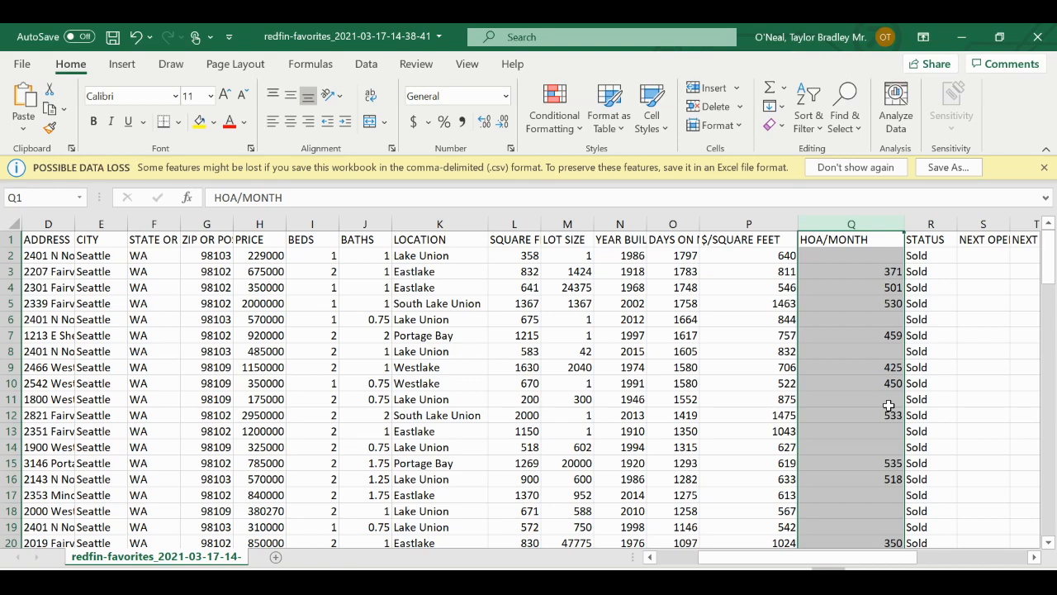
key(Right)
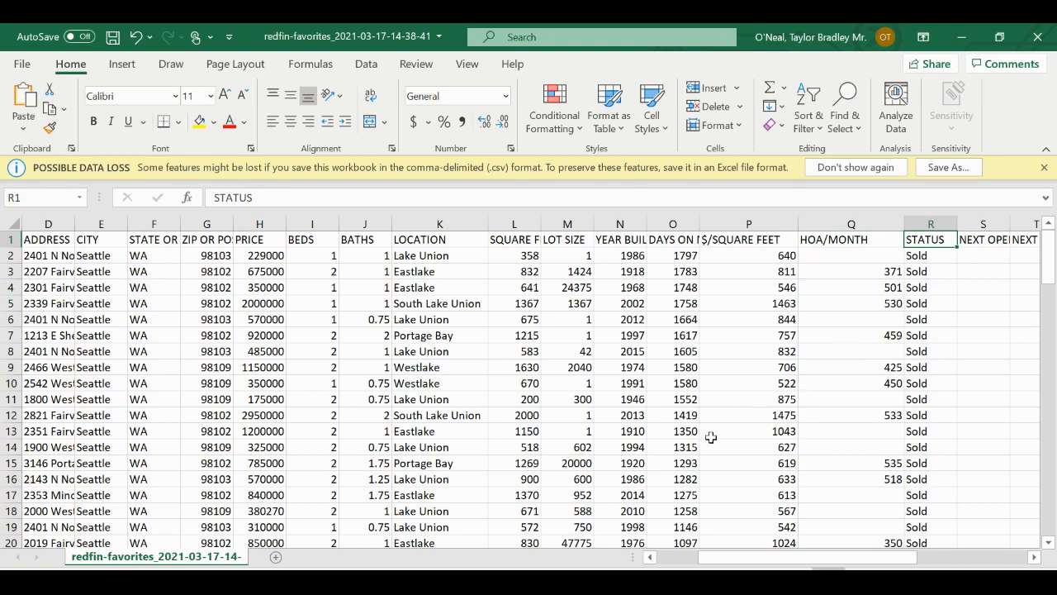
Step: Select the columns from SALE TYPE through YEAR BUILT and view the charts and tables that can be inserted
drag(759, 557, 665, 559)
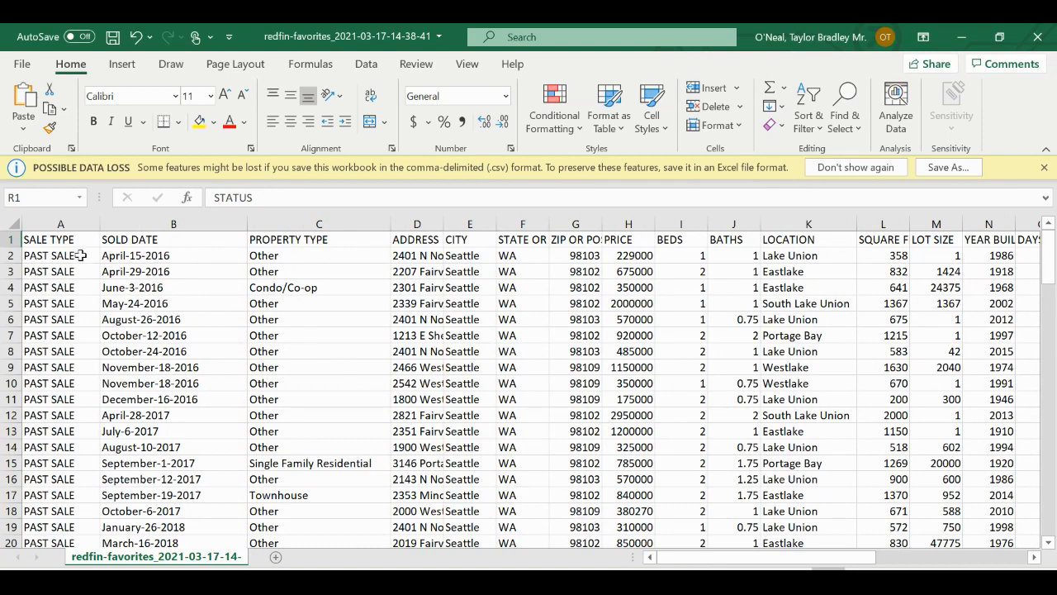
drag(76, 227, 991, 224)
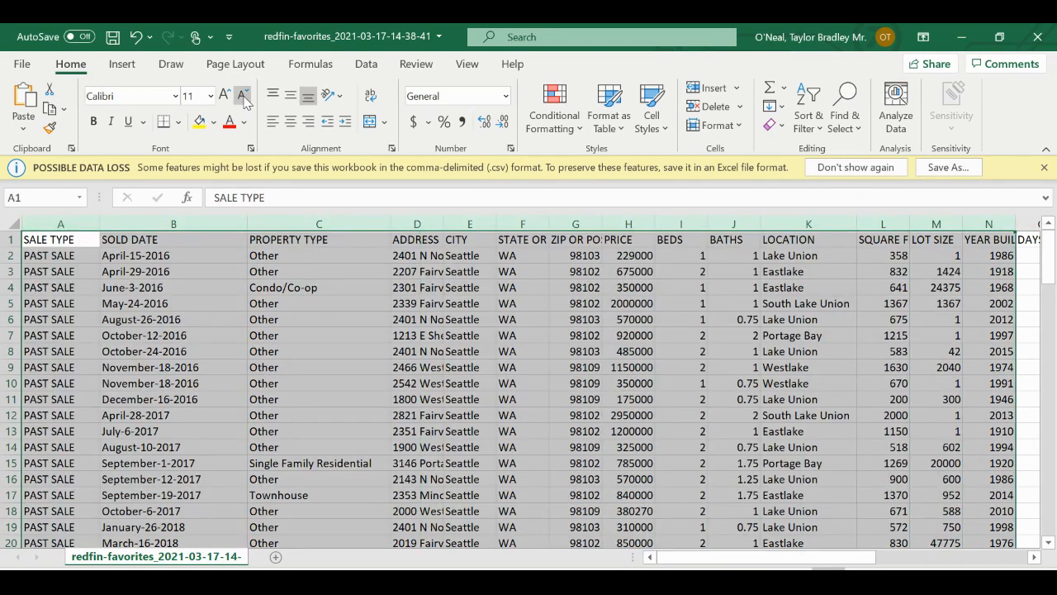
click(122, 64)
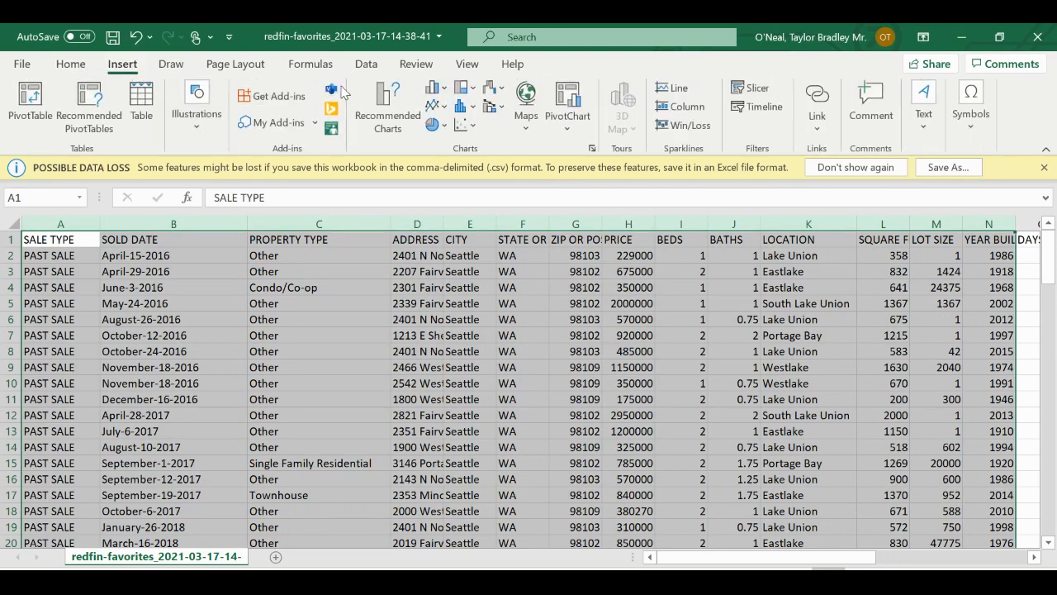
click(758, 352)
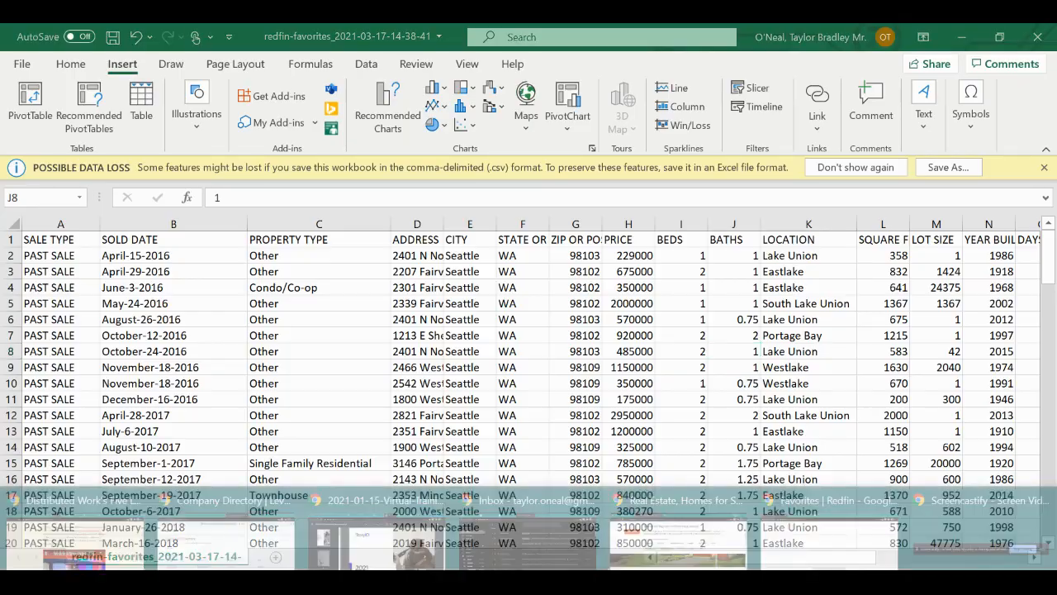
Step: Leave the spreadsheet and switch to the empty Tableau workbook by way of the Redfin favorites browser window
click(829, 525)
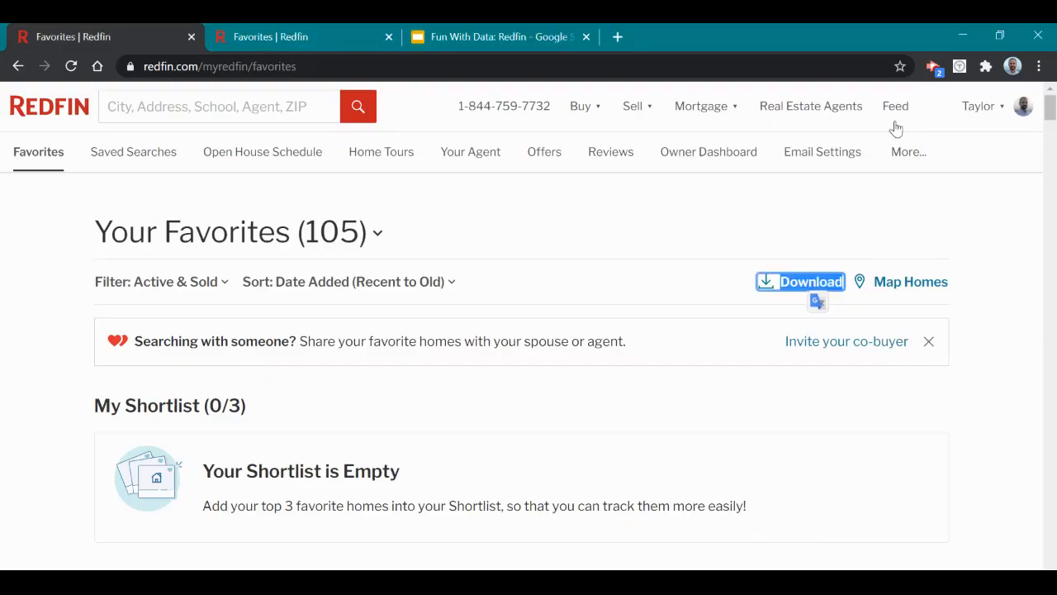
click(934, 68)
click(832, 248)
click(833, 248)
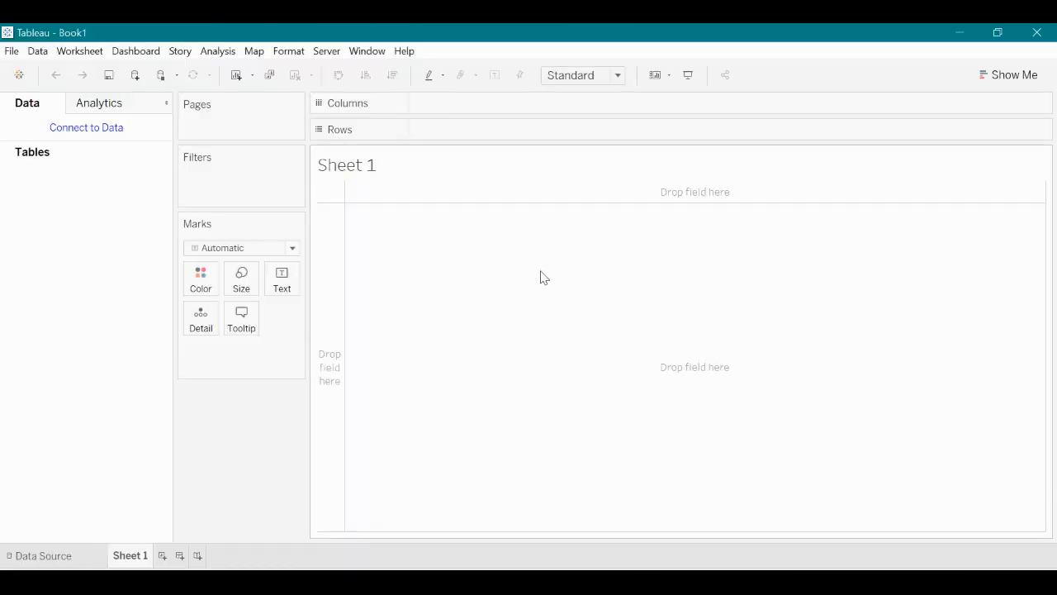
click(73, 128)
click(209, 171)
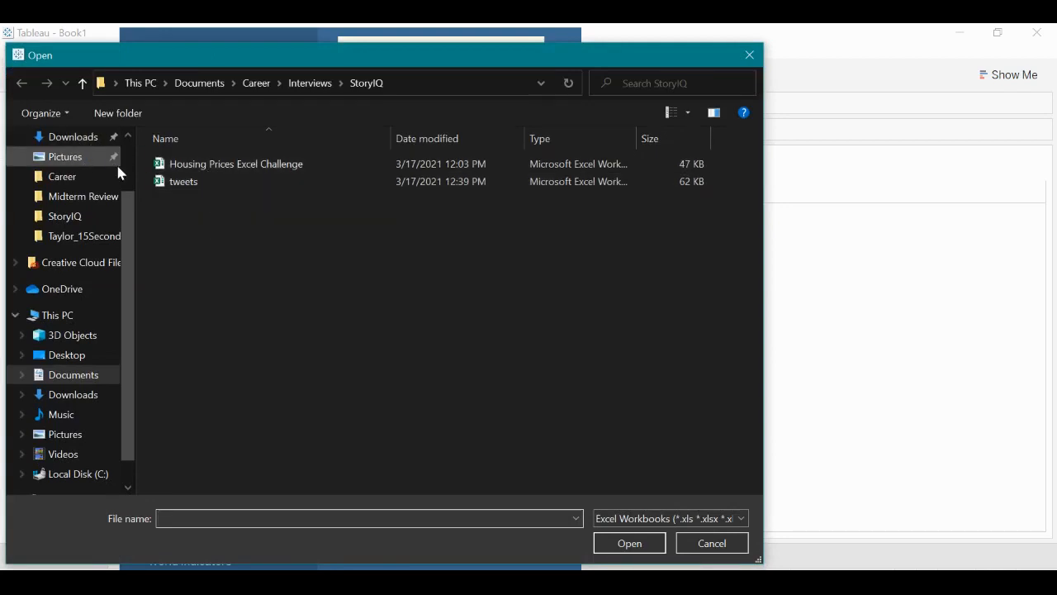
scroll(119, 149, up, 2)
click(90, 148)
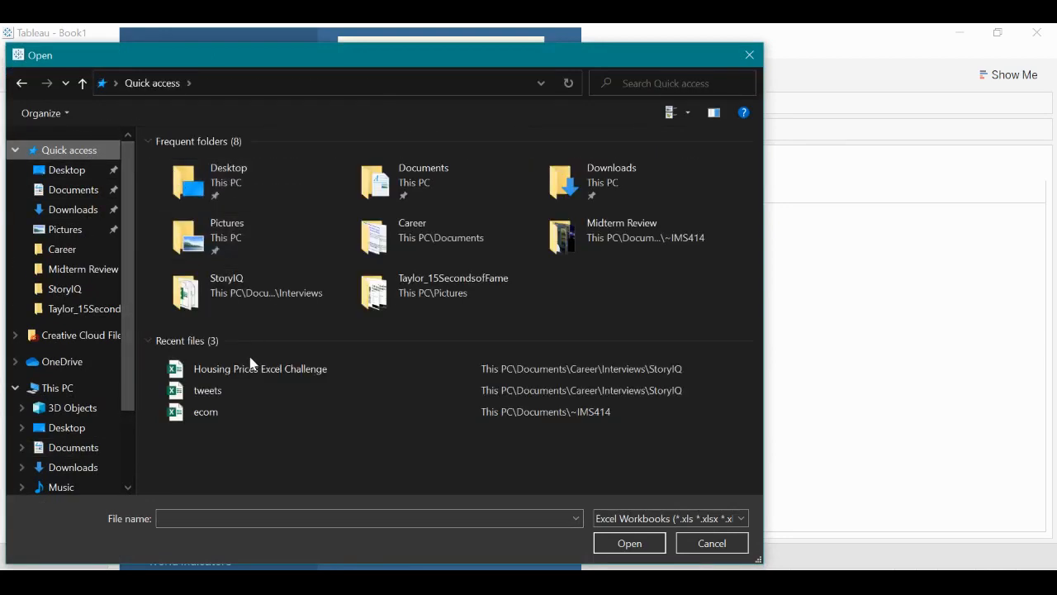
click(750, 54)
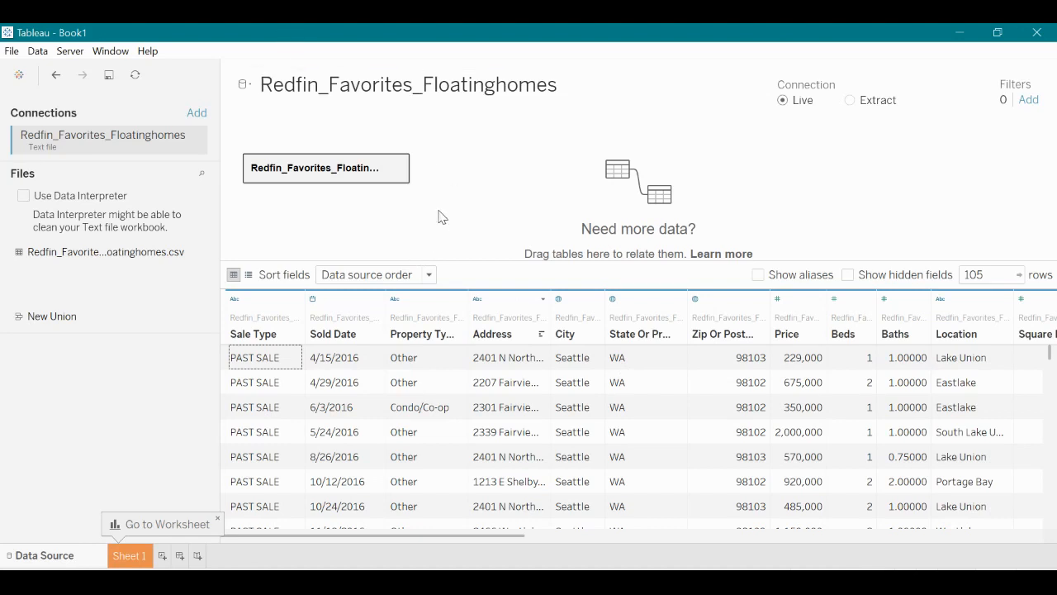
Step: Look over the first columns of the Redfin_Favorites_Floatinghomes data source and check the data type of the Sold Date field
click(13, 51)
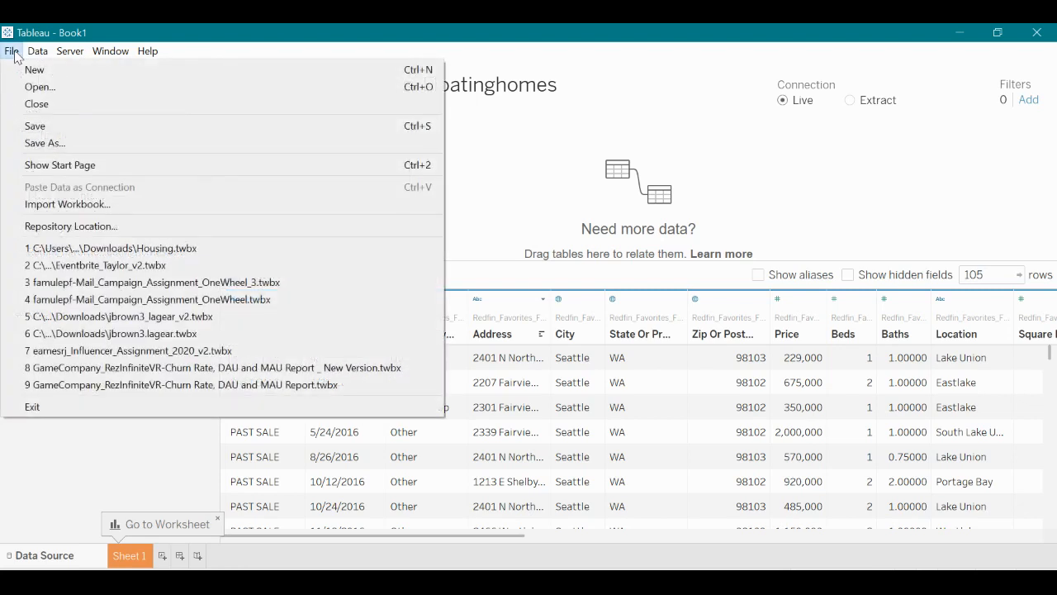
click(459, 223)
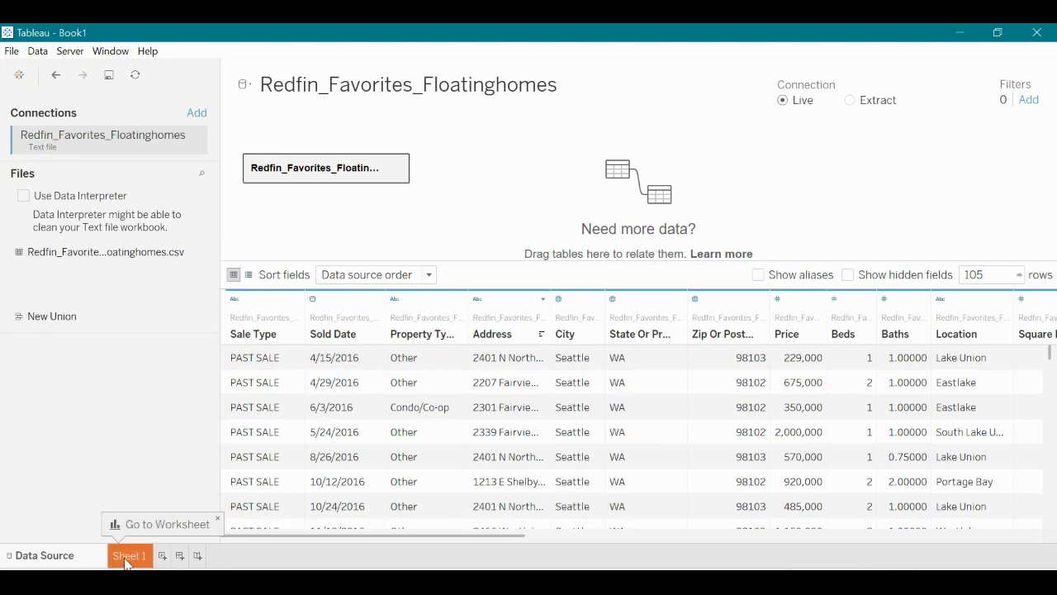
click(457, 536)
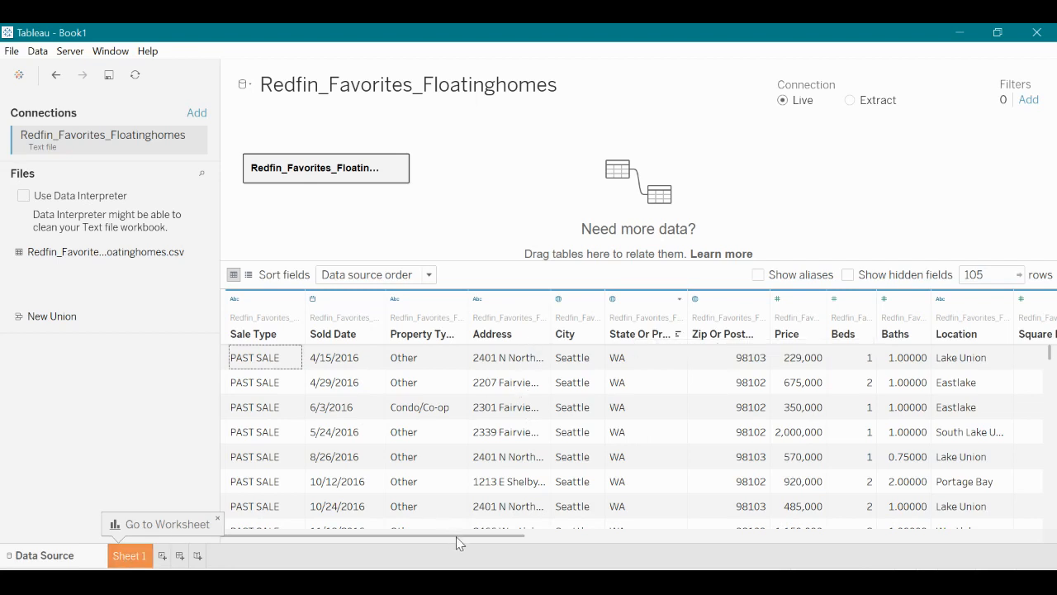
drag(456, 536, 475, 544)
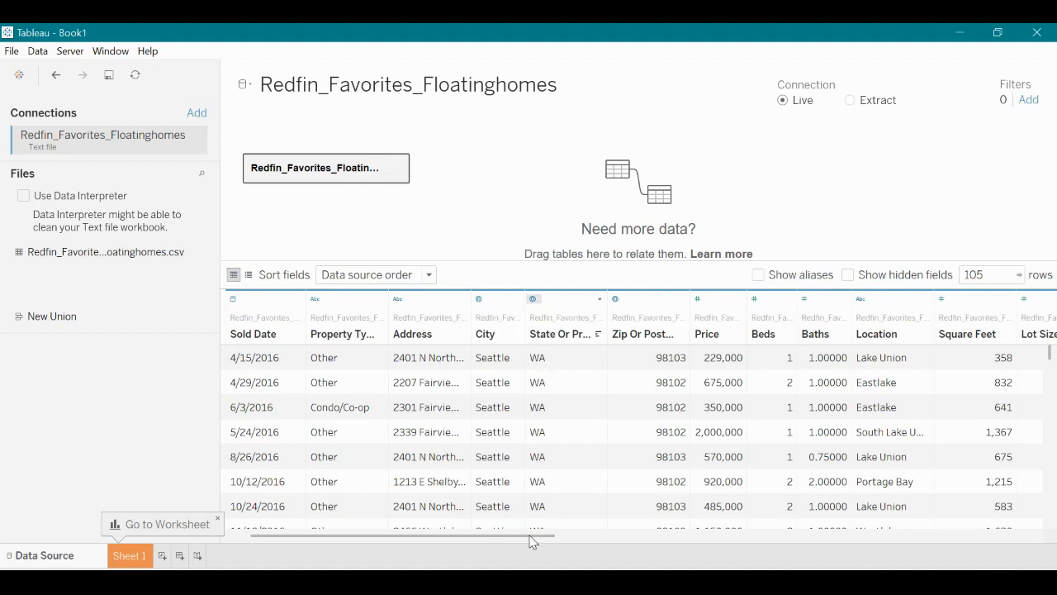
drag(550, 534, 463, 534)
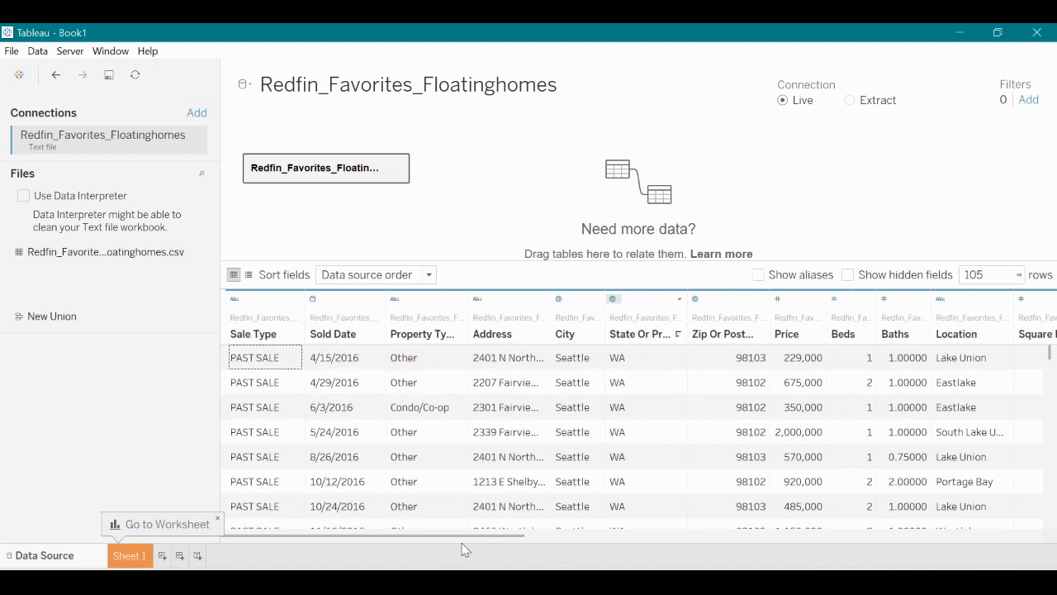
click(314, 300)
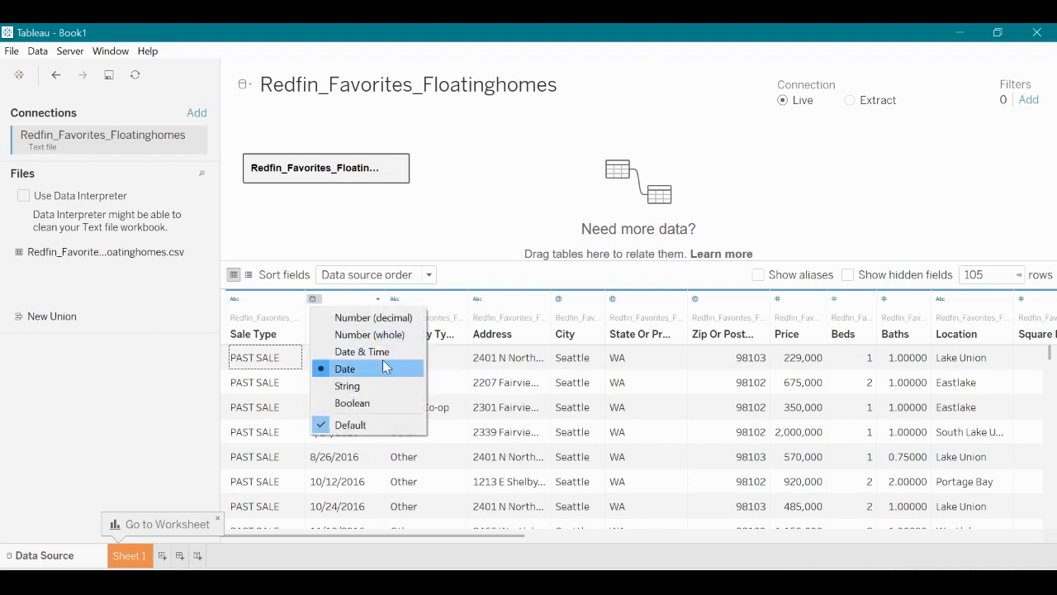
key(Escape)
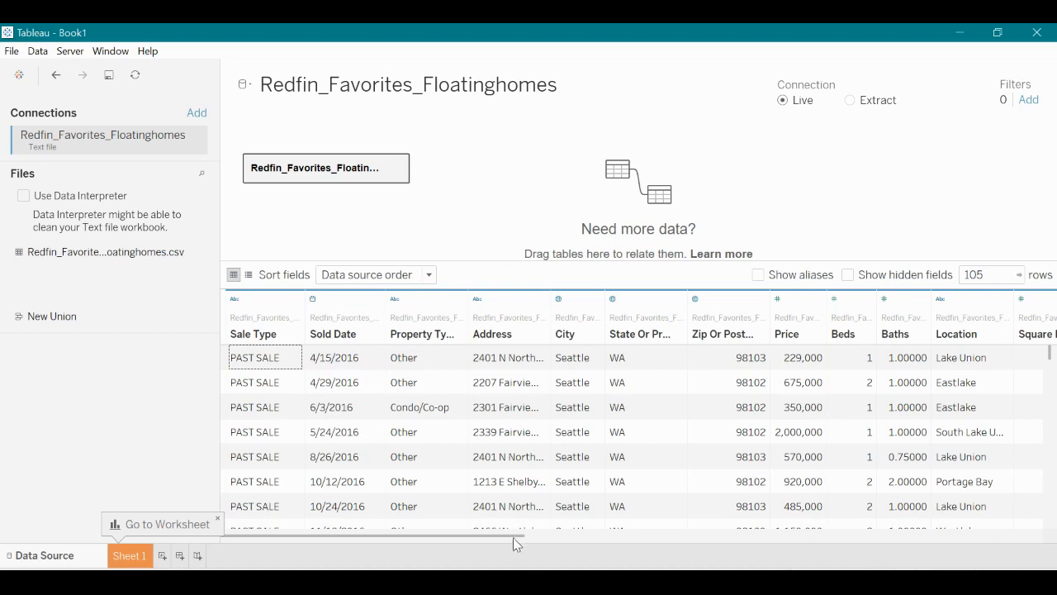
Step: Check the Price field's options and data type, and review the remaining columns through Latitude and Longitude
drag(515, 543, 658, 532)
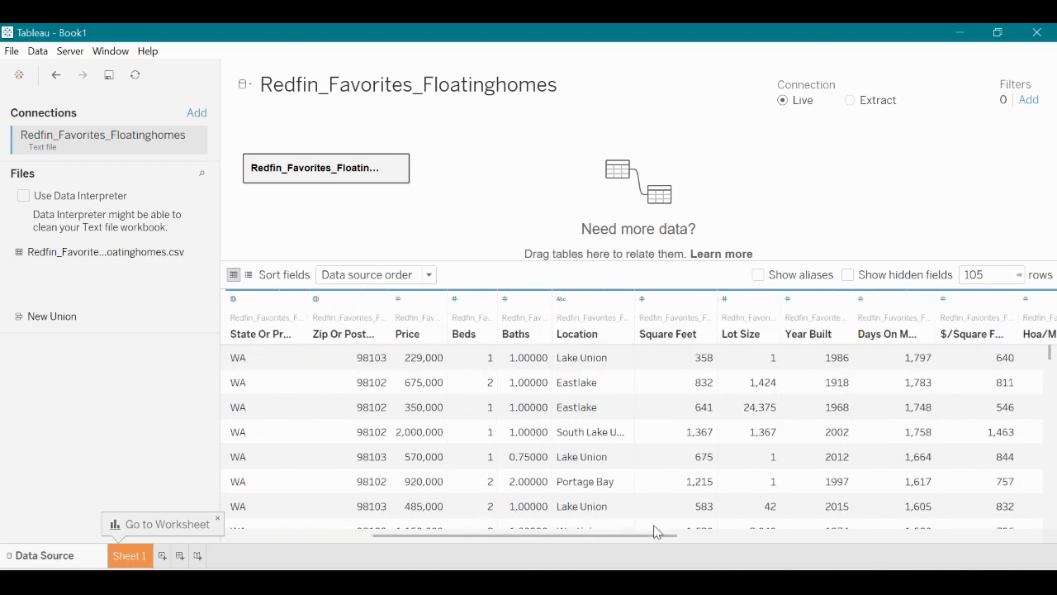
click(439, 299)
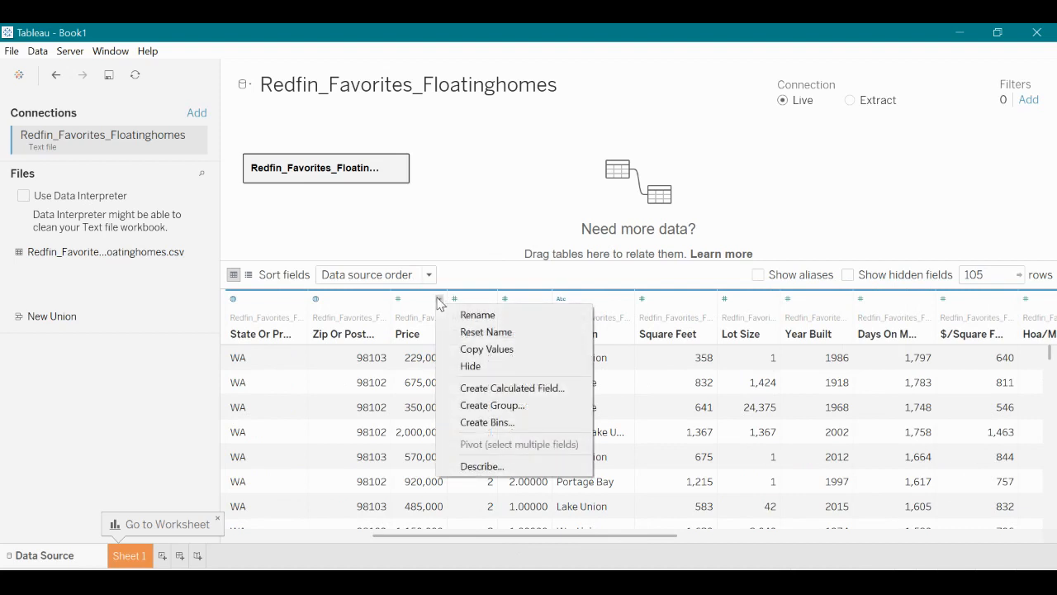
click(399, 299)
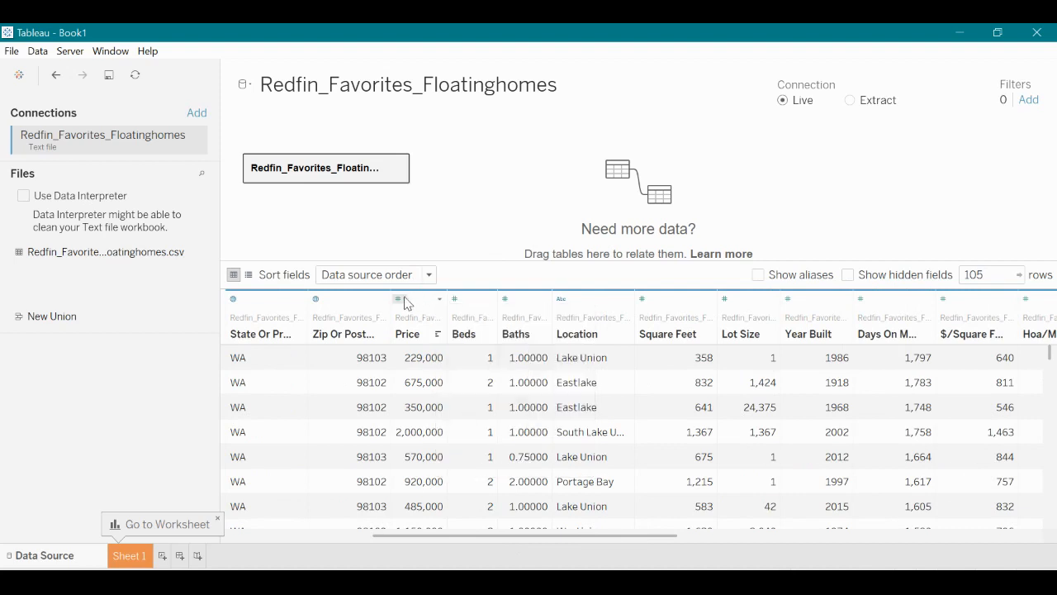
click(399, 300)
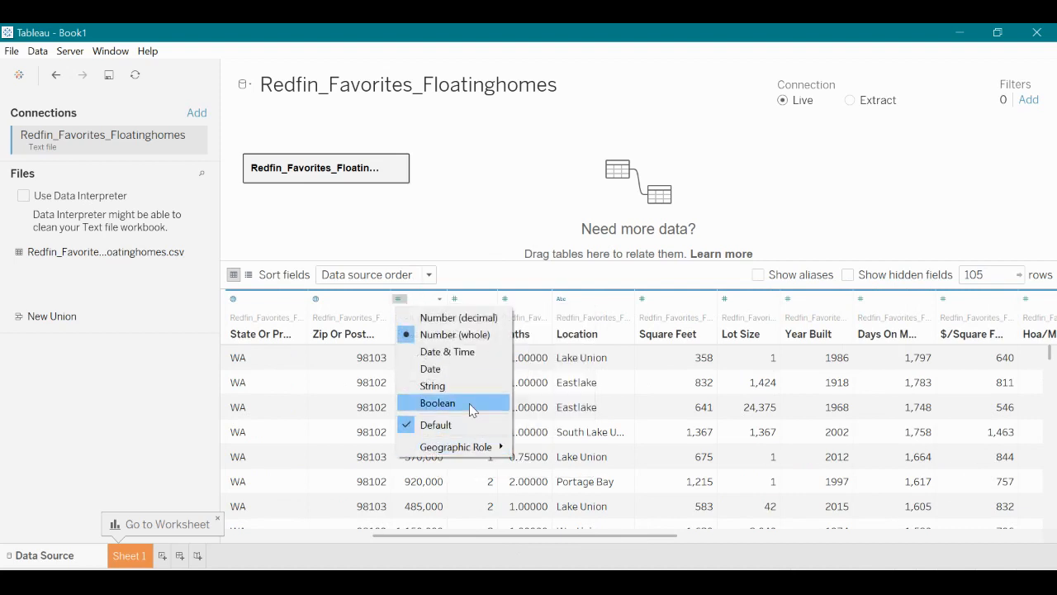
click(502, 226)
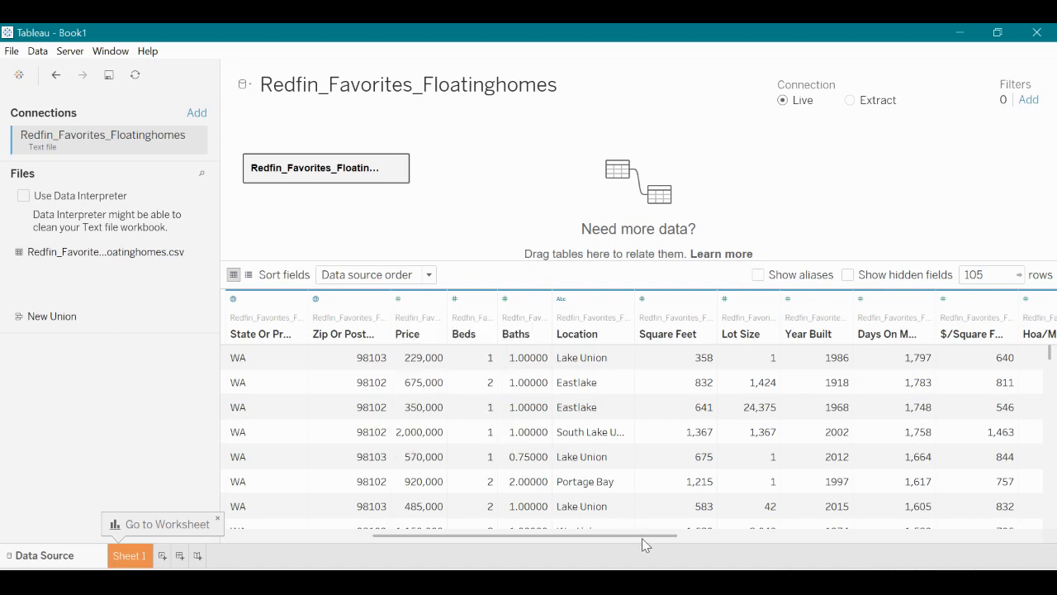
drag(644, 536, 695, 536)
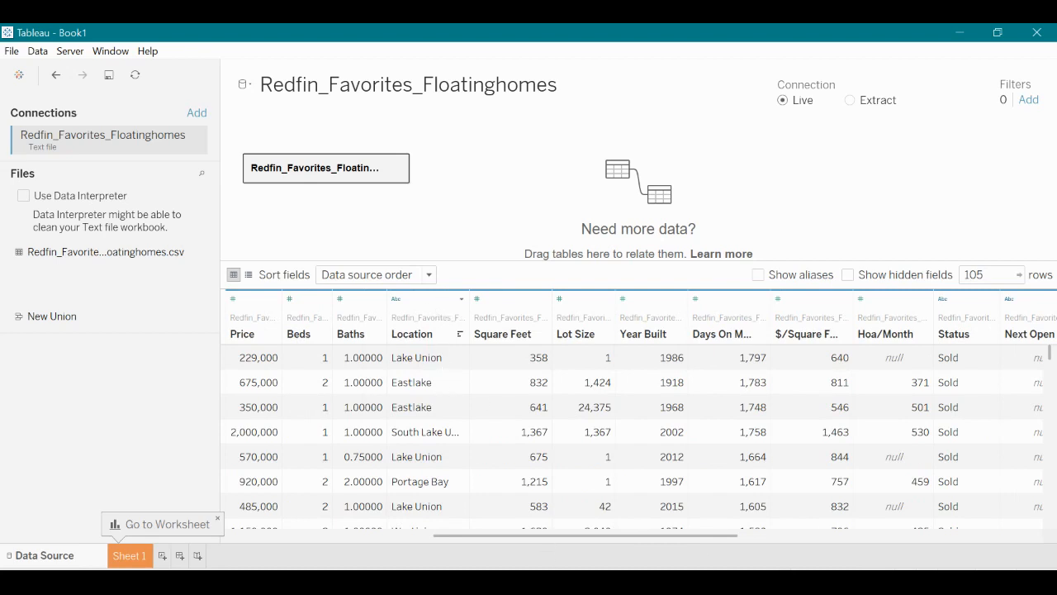
drag(700, 543, 1051, 538)
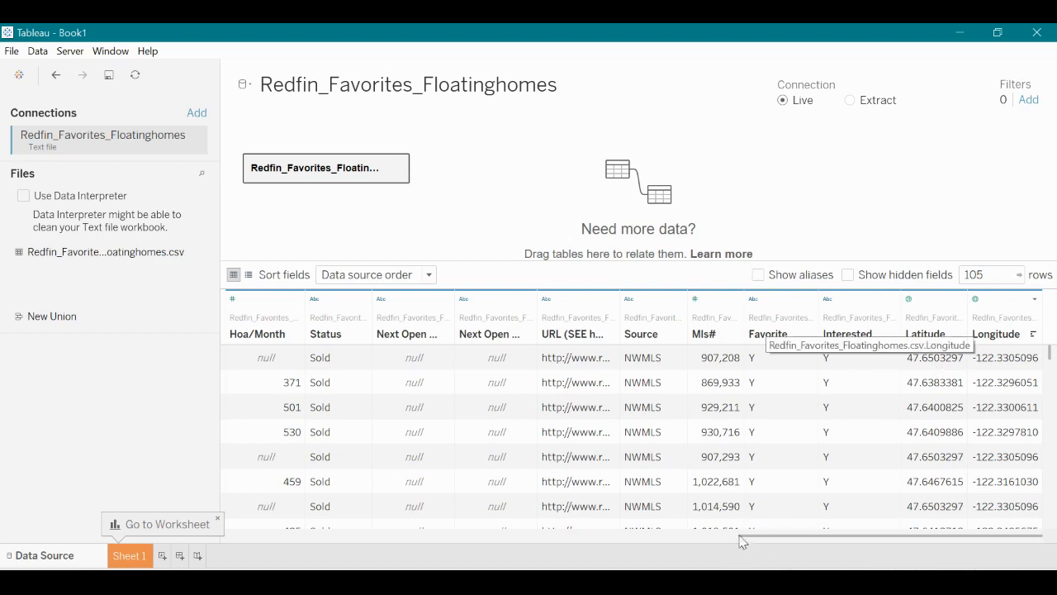
drag(743, 541, 163, 554)
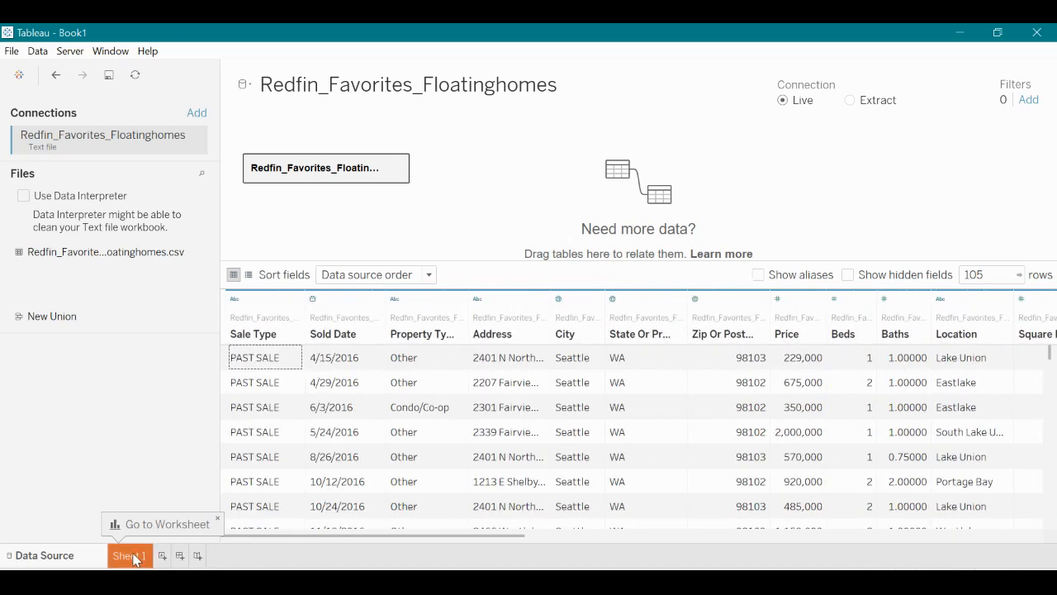
Step: Open the Sheet 1 worksheet for the Redfin_Favorites_Floatinghomes data source
click(137, 557)
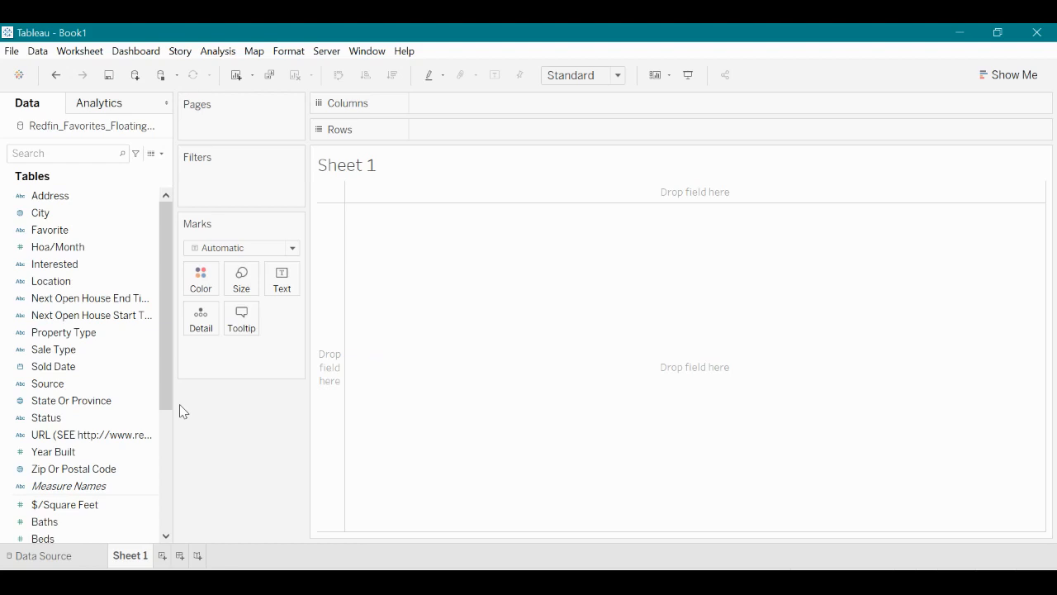
click(152, 367)
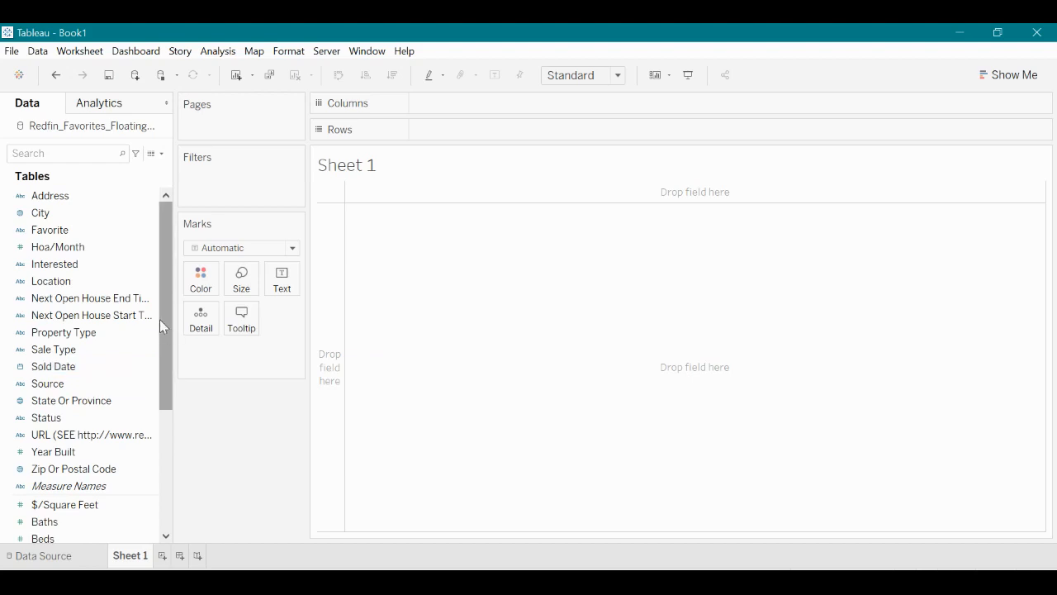
click(121, 368)
click(121, 374)
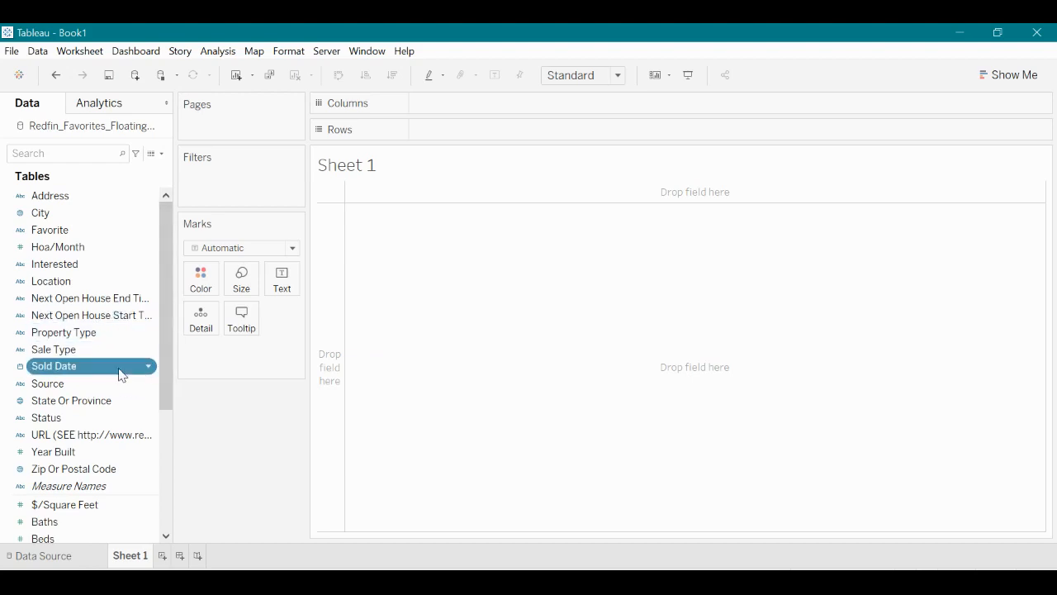
key(F2)
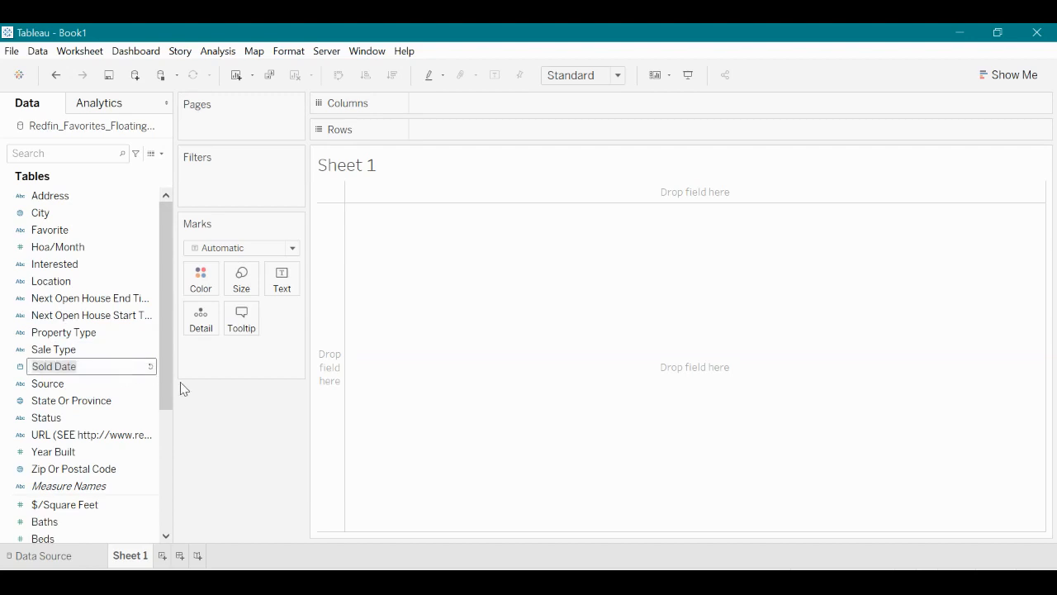
key(Return)
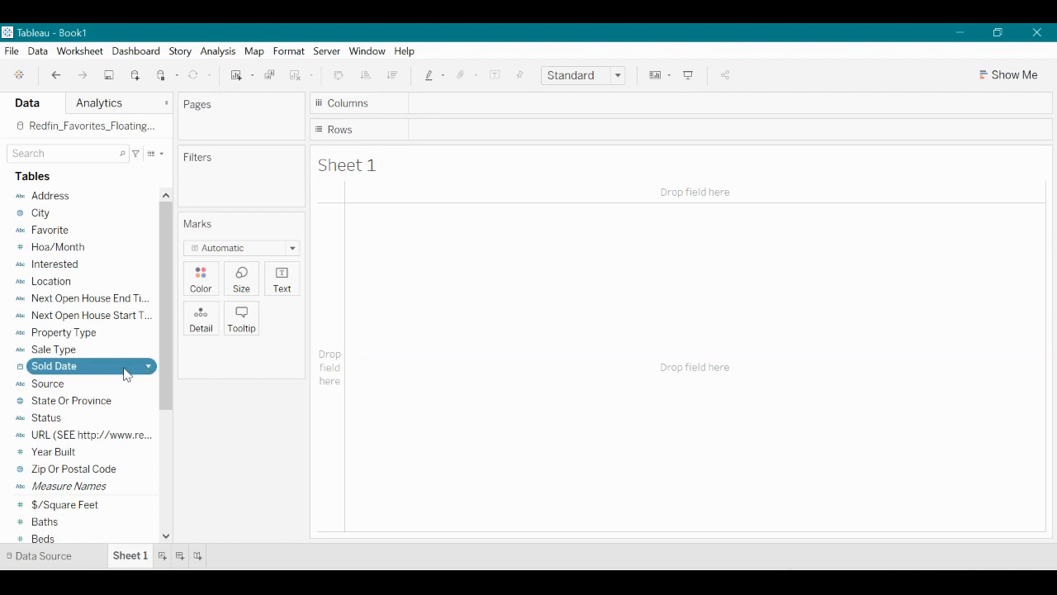
Step: Place Sold Date on the columns of Sheet 1 and set it to Exact Date
drag(128, 375, 519, 113)
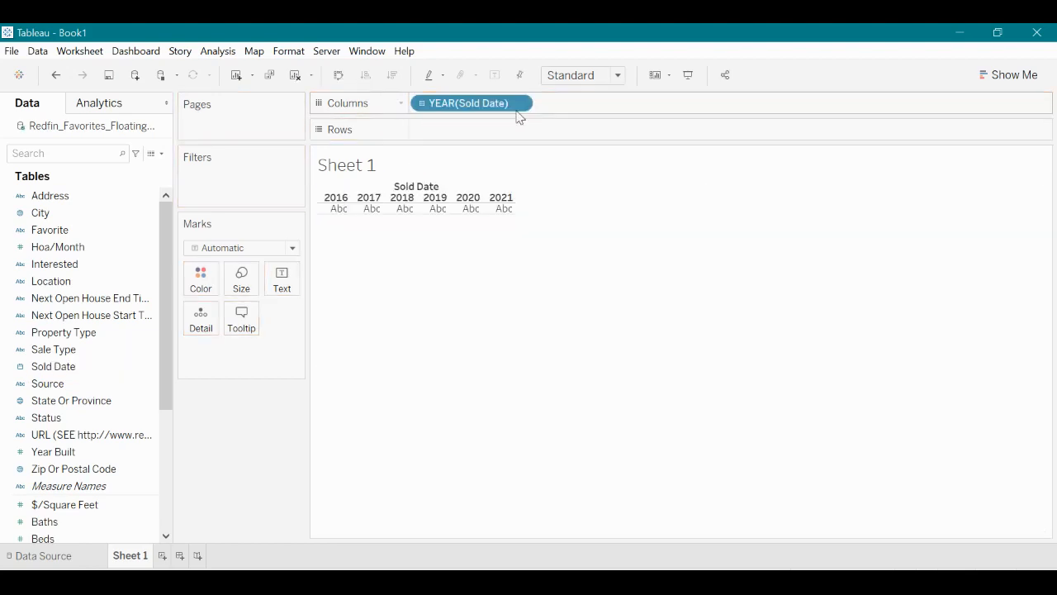
right_click(483, 108)
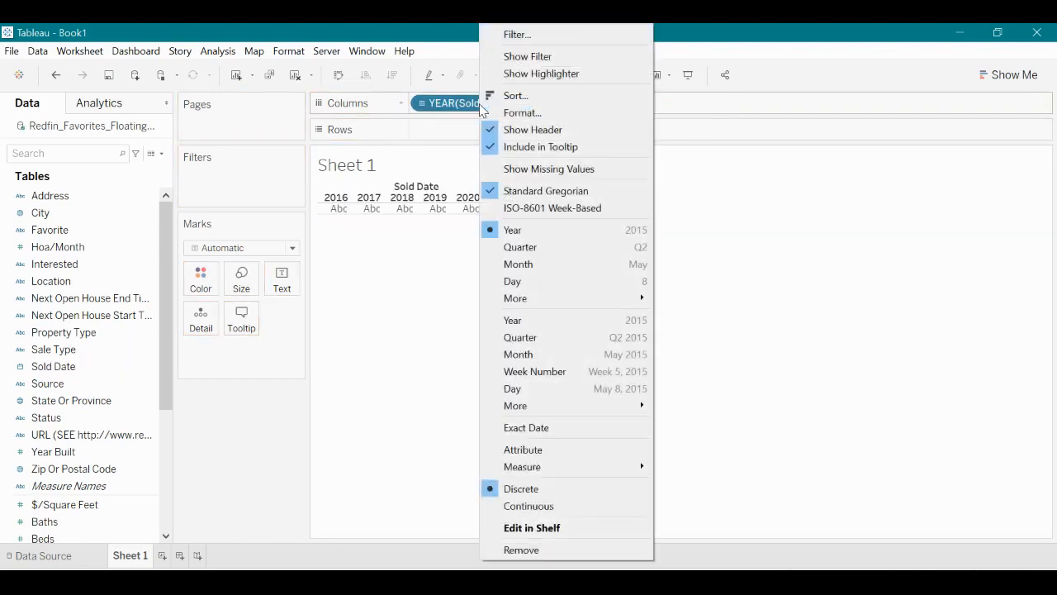
click(568, 430)
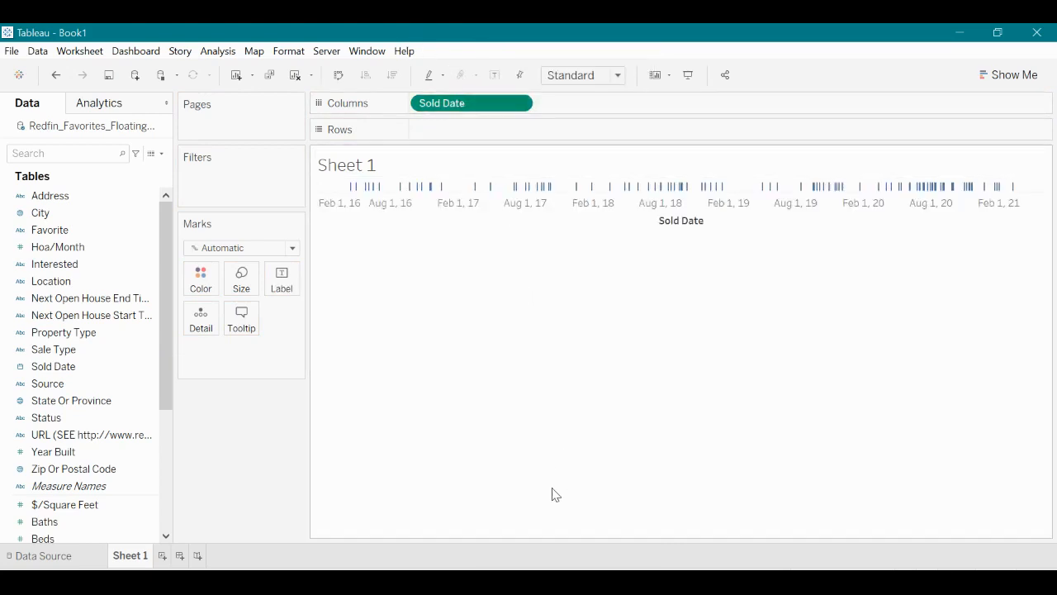
right_click(459, 103)
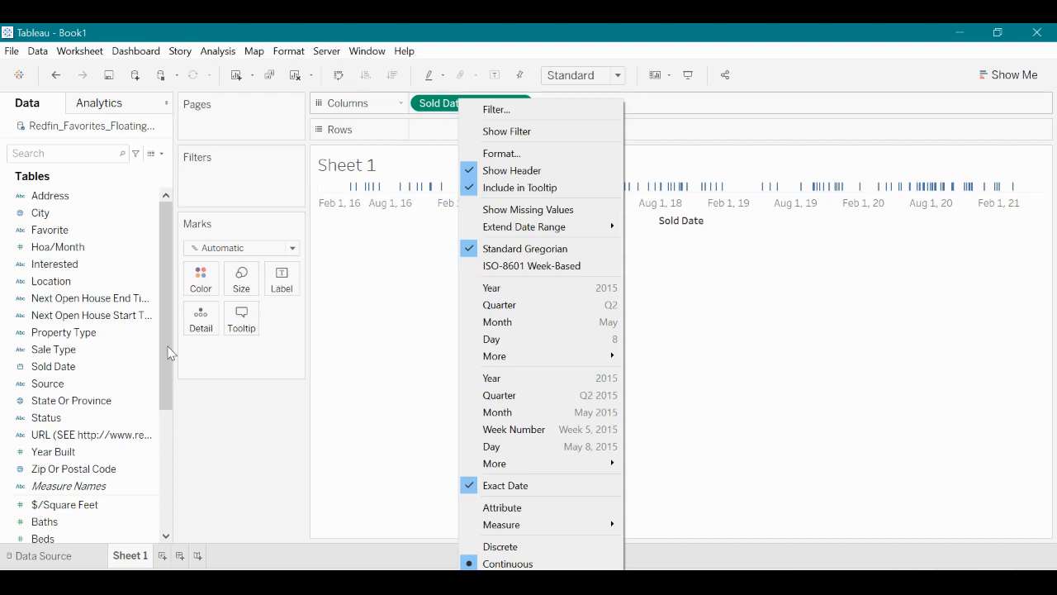
Step: Try plotting the sum of $/Square Feet on the rows, and remove the field from the rows again
drag(169, 353, 187, 415)
drag(66, 385, 458, 144)
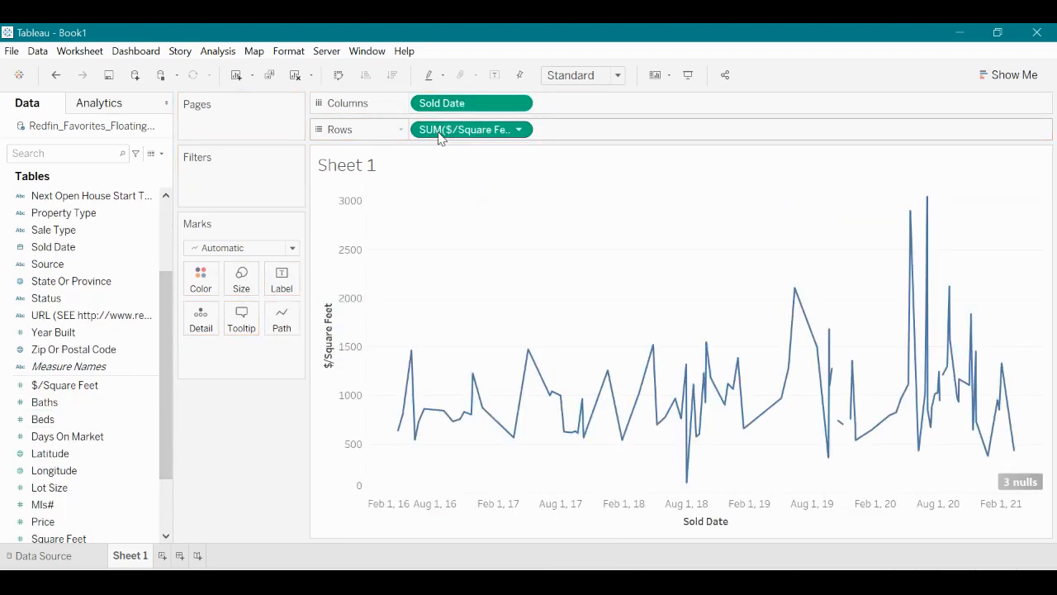
scroll(135, 489, down, 2)
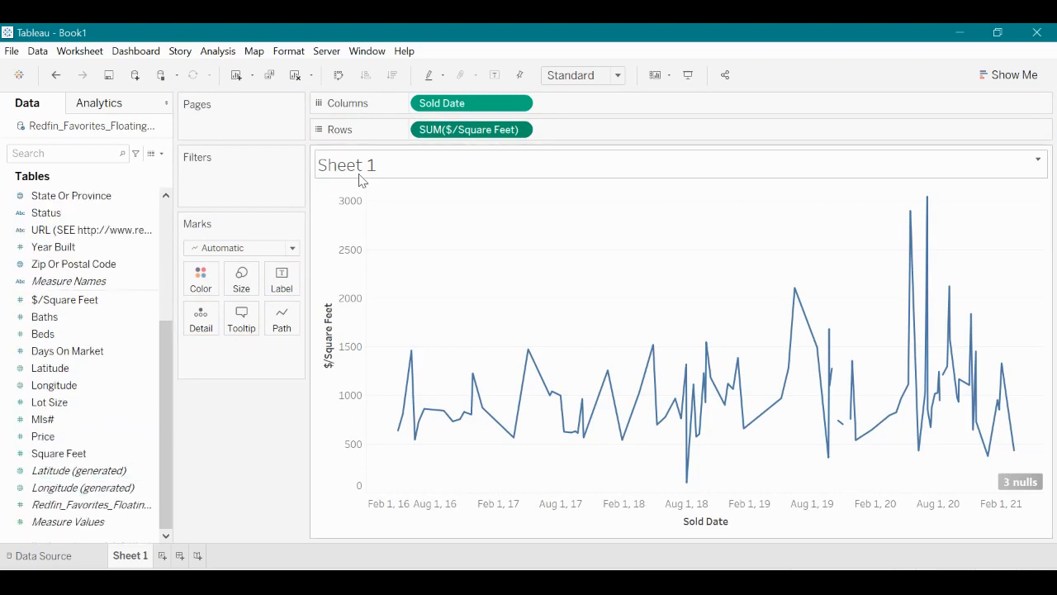
drag(455, 136, 126, 397)
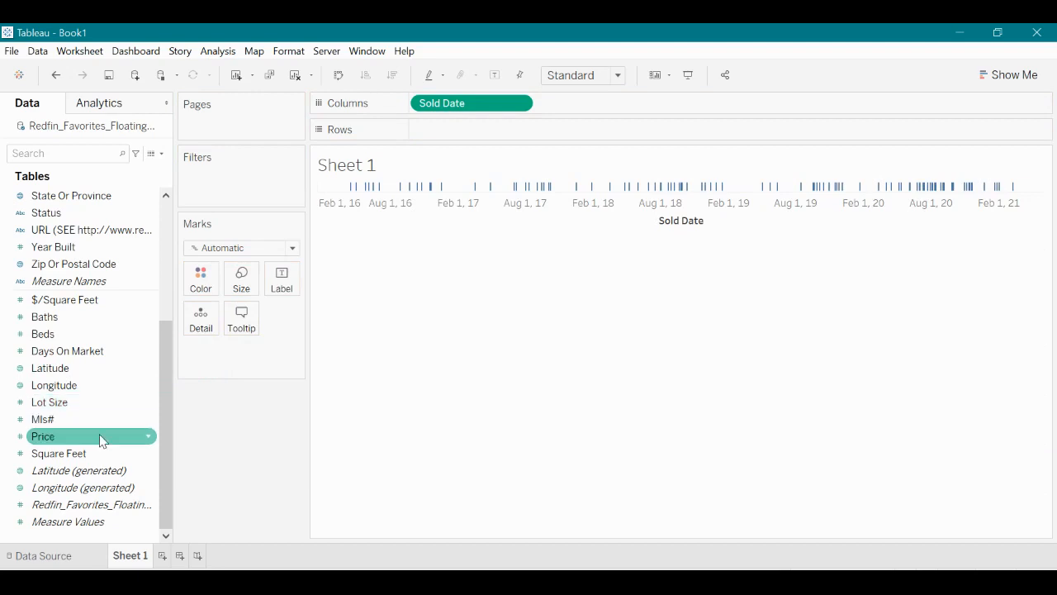
Step: Set the default aggregation of $/Square Feet to Average and add the field to the rows
right_click(105, 302)
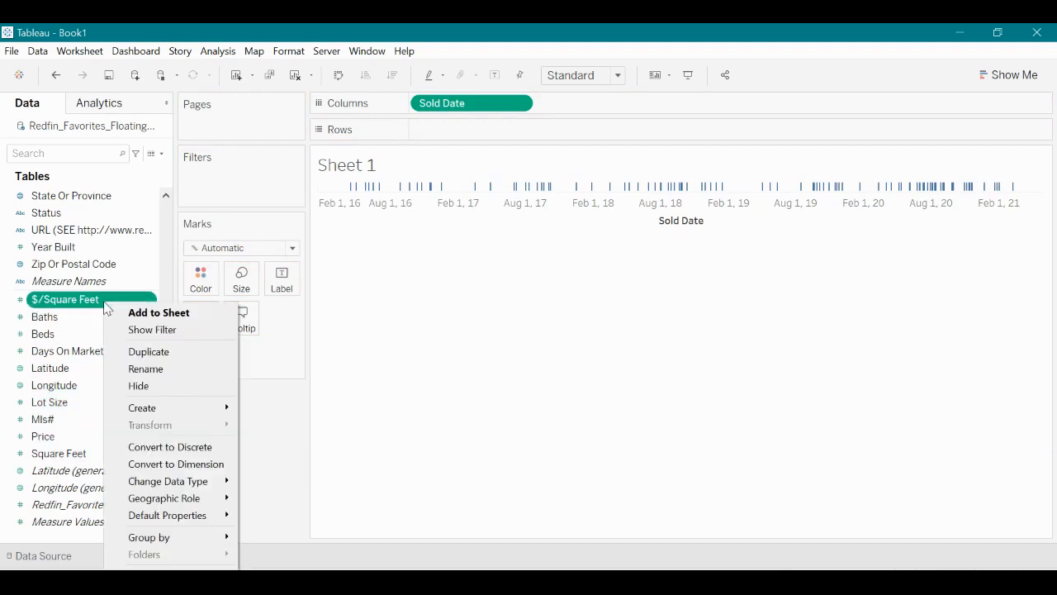
mouse_move(171, 519)
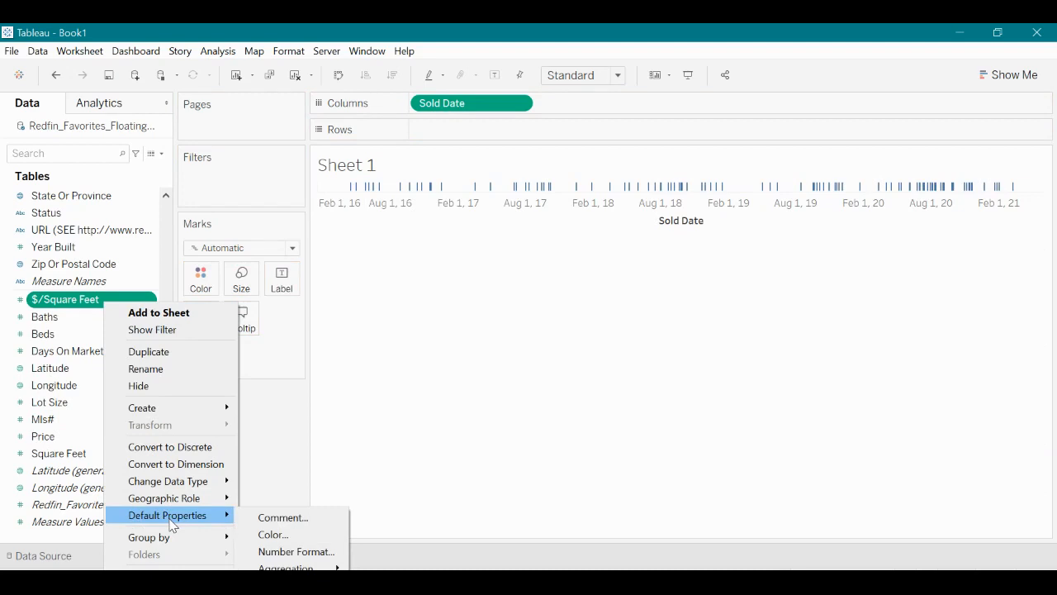
mouse_move(291, 567)
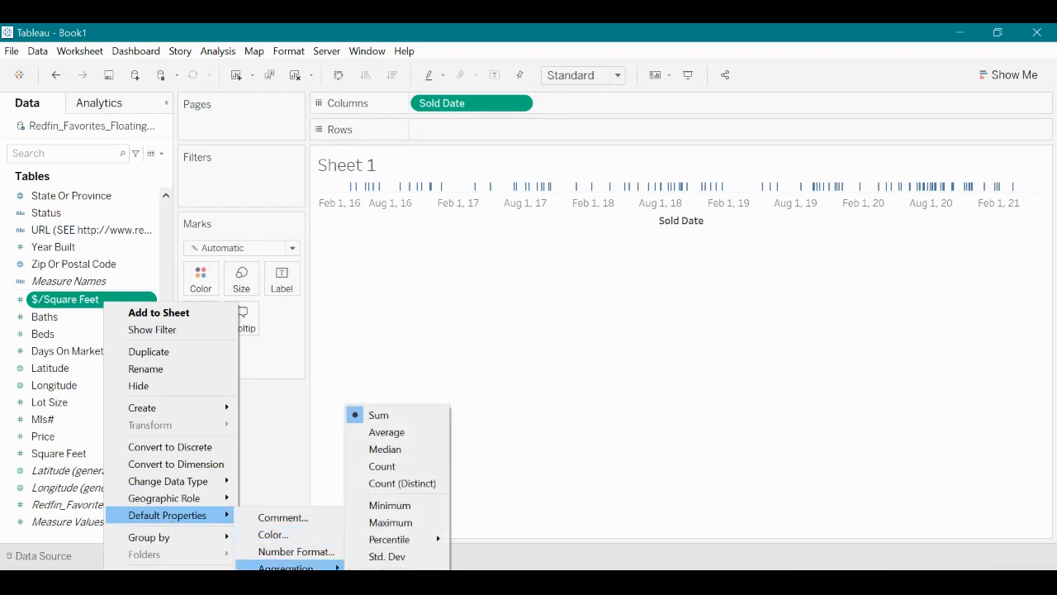
click(388, 432)
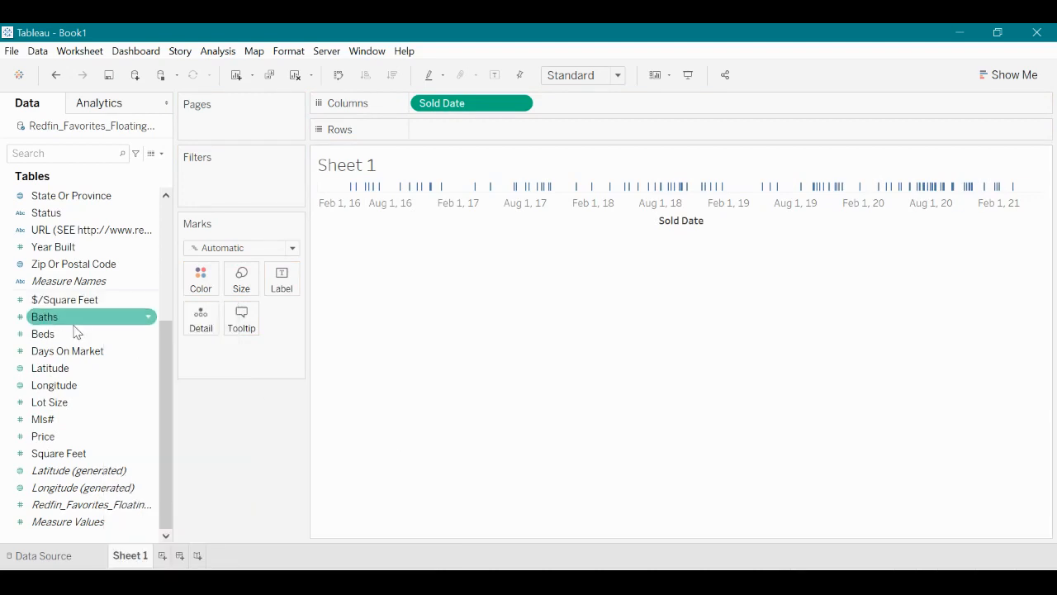
mouse_move(81, 300)
mouse_down()
mouse_move(472, 122)
mouse_move(473, 134)
mouse_up()
Step: Convert the line chart to horizontal bars, and swap rows and columns for vertical bars with a wider spread
click(1009, 75)
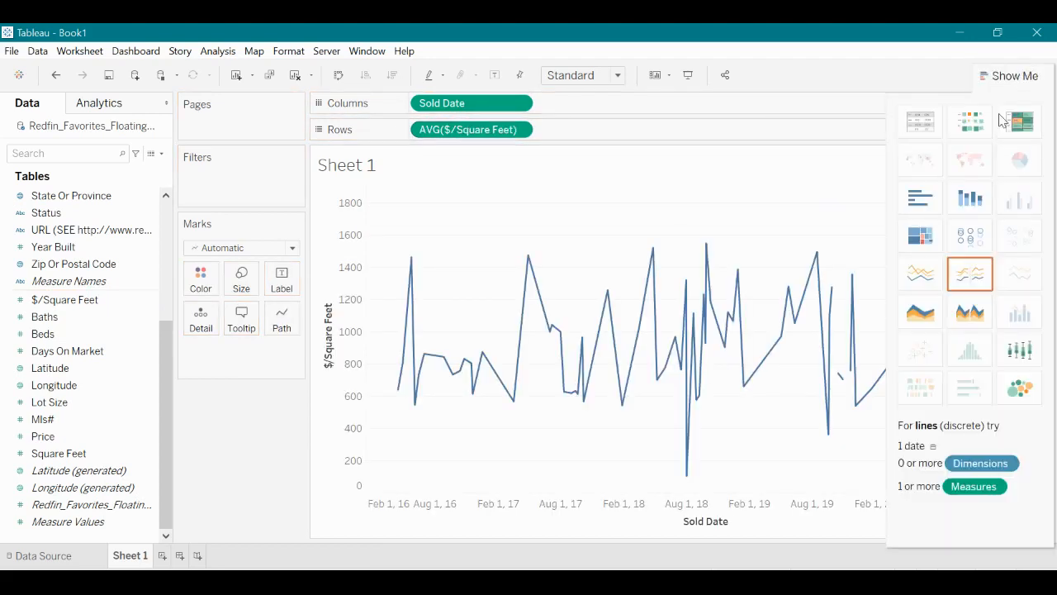
click(924, 201)
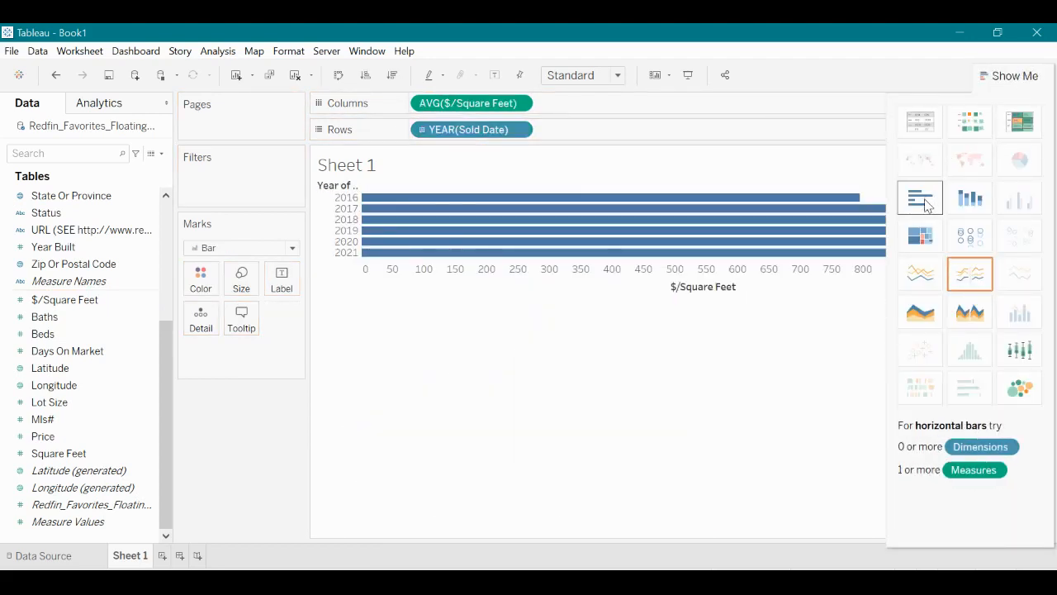
click(1006, 75)
click(339, 76)
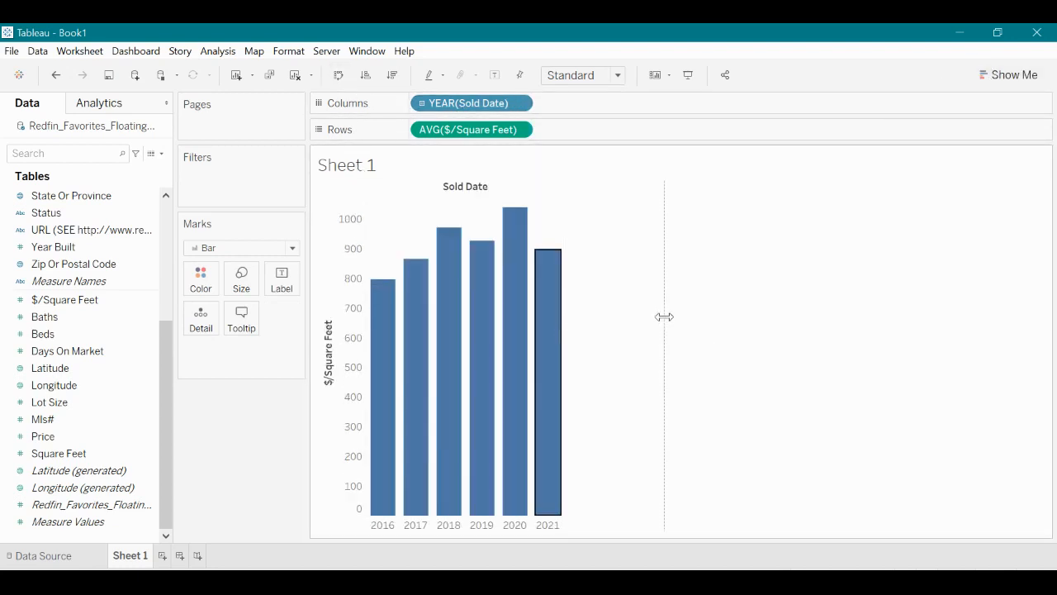
drag(664, 317, 686, 324)
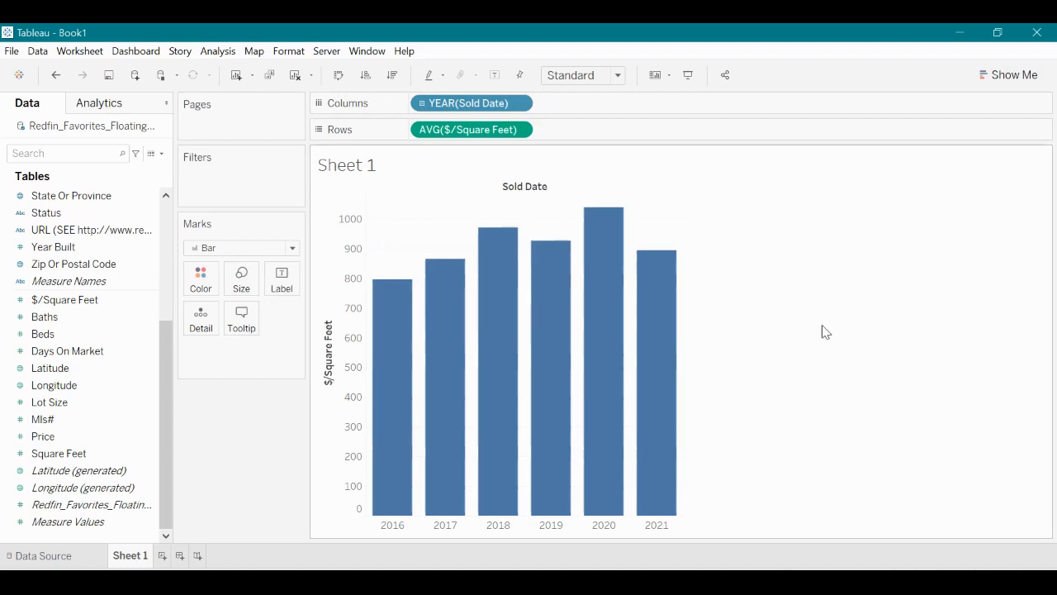
Step: Examine the average $/Square Feet of the 2019, 2020 and 2021 bars
mouse_move(669, 308)
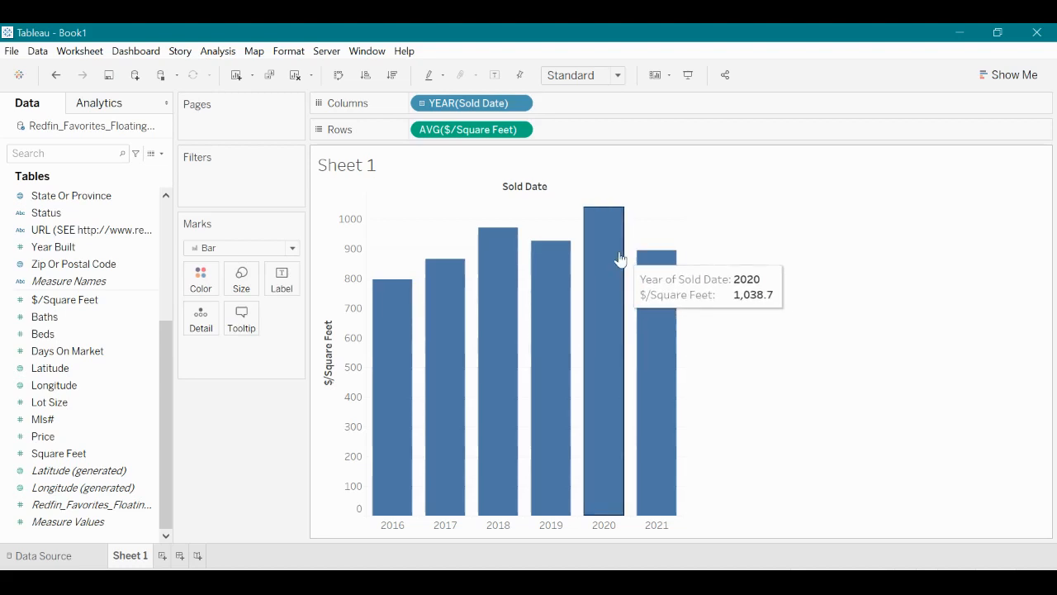
mouse_move(557, 259)
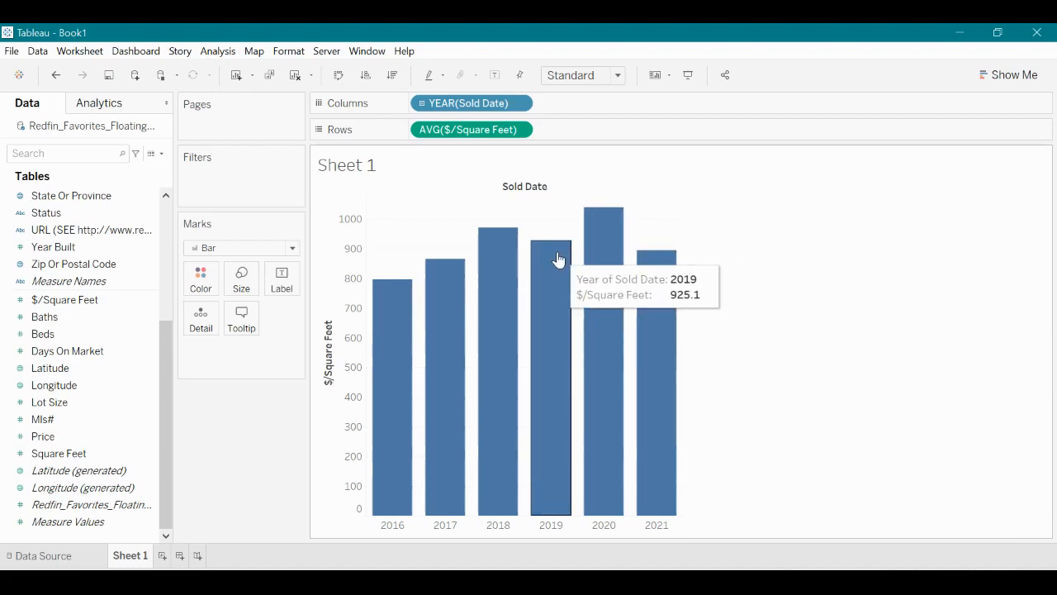
mouse_move(678, 277)
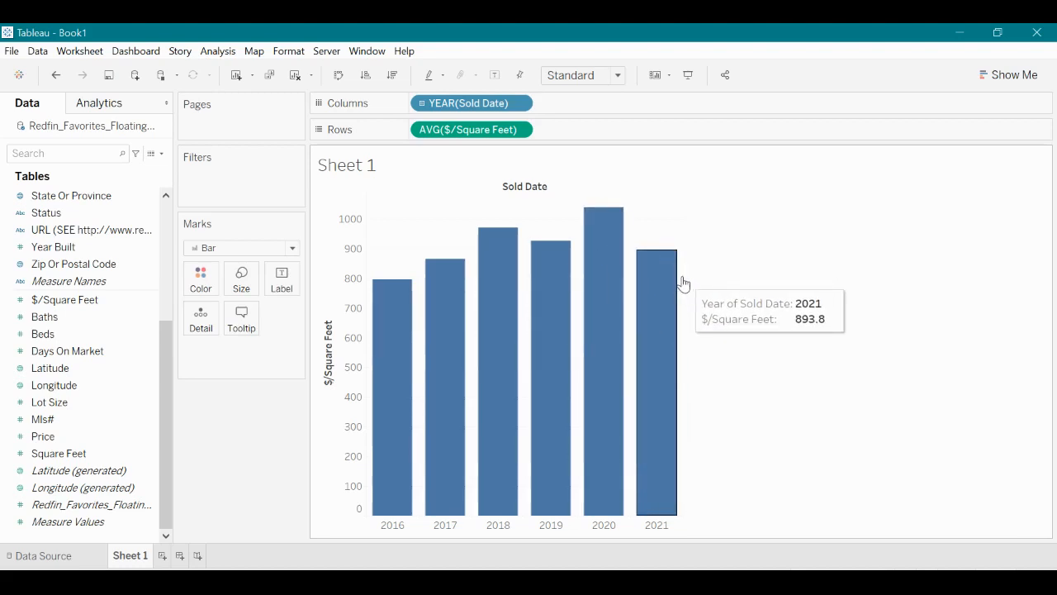
mouse_move(617, 260)
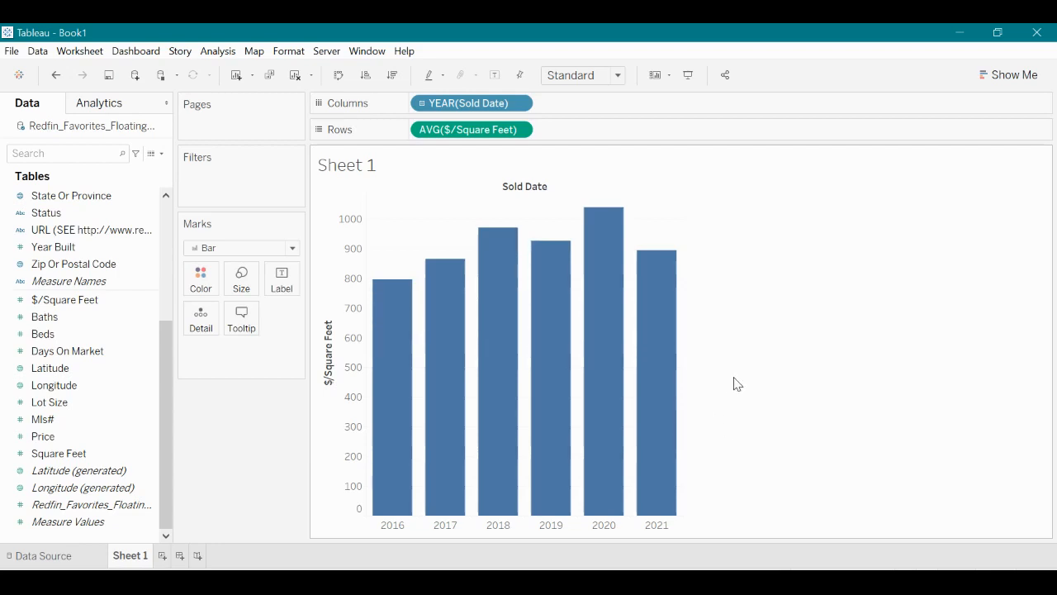
mouse_move(666, 411)
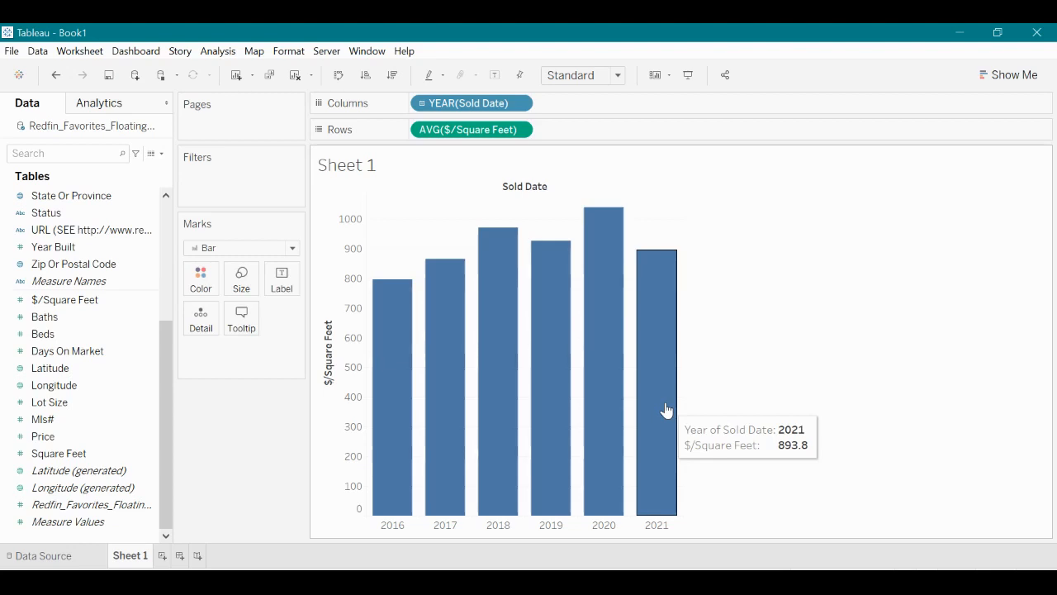
mouse_move(602, 347)
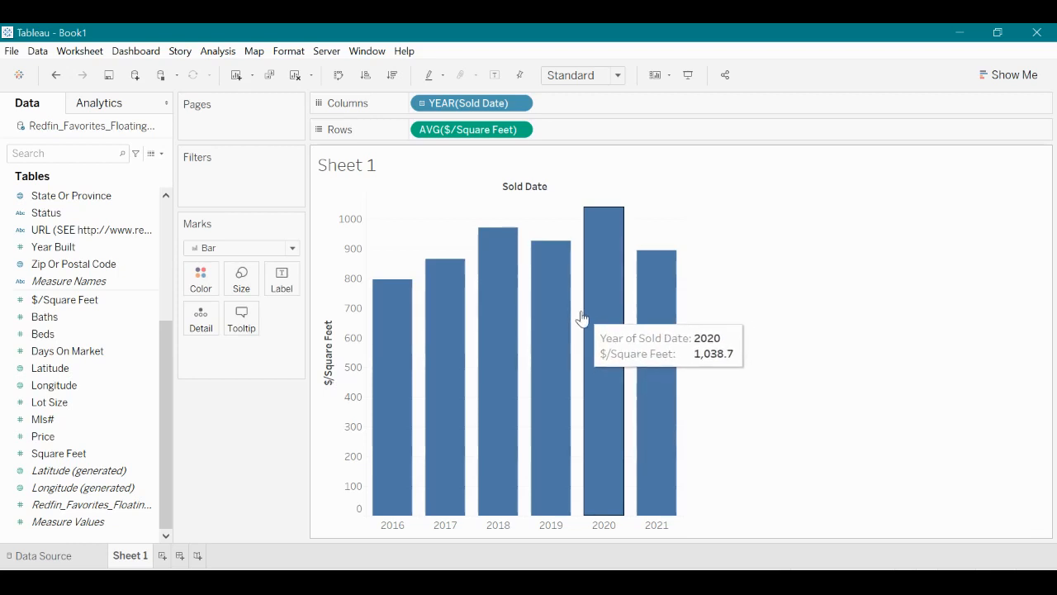
Step: Switch to the Seattle Duck Tales Instagram page in Chrome, view the post of two ducks on the dock, and return to Tableau
click(500, 582)
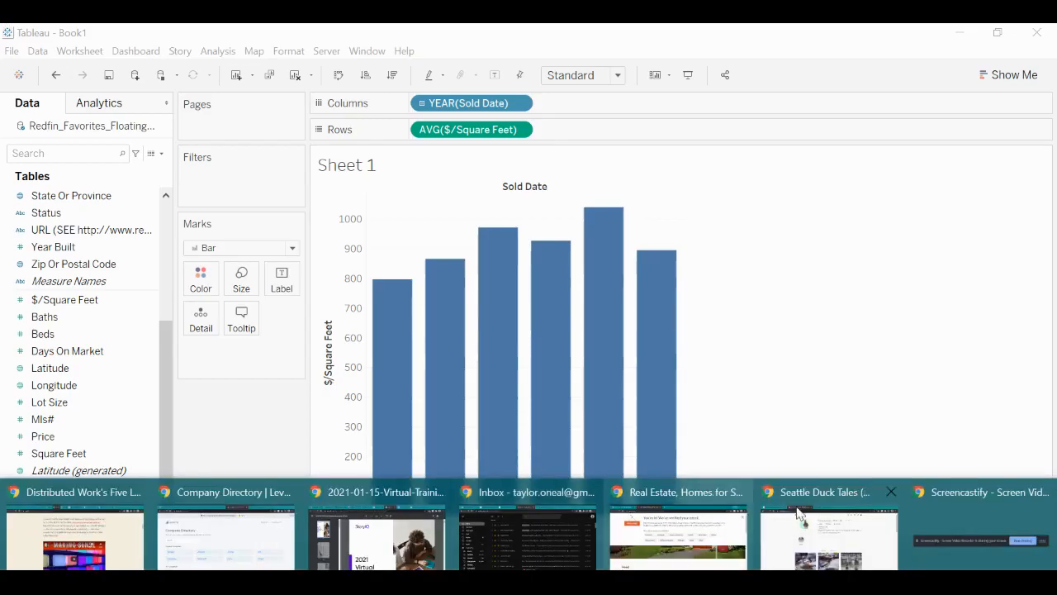
click(798, 514)
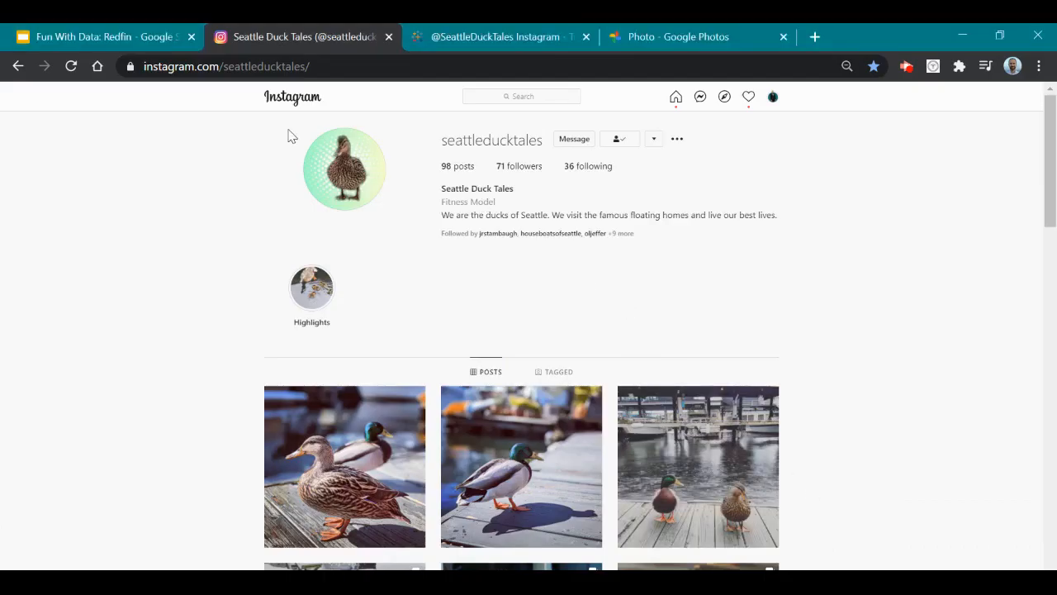
scroll(468, 356, down, 7)
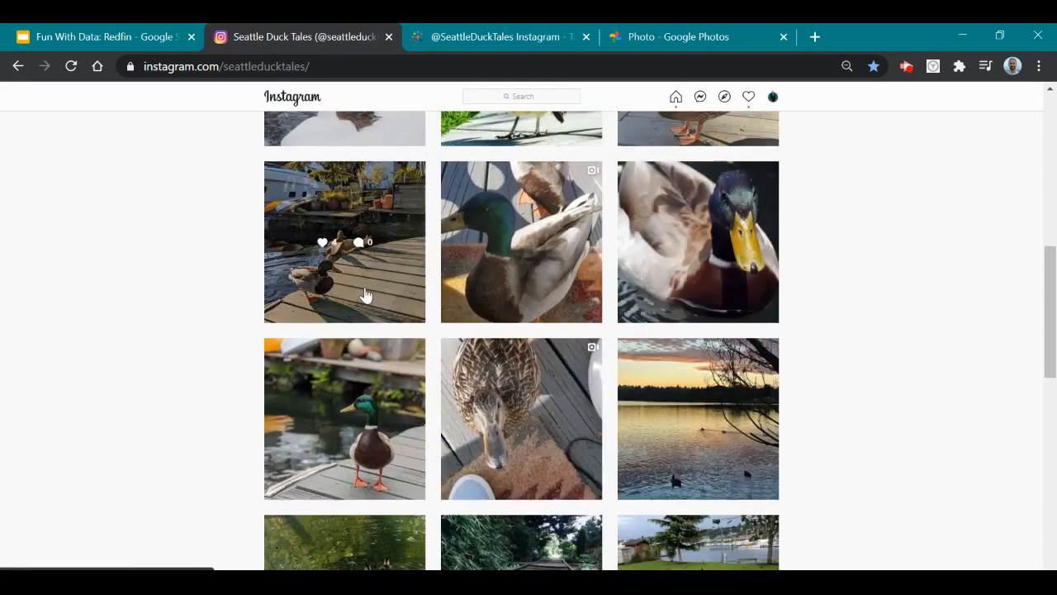
click(366, 296)
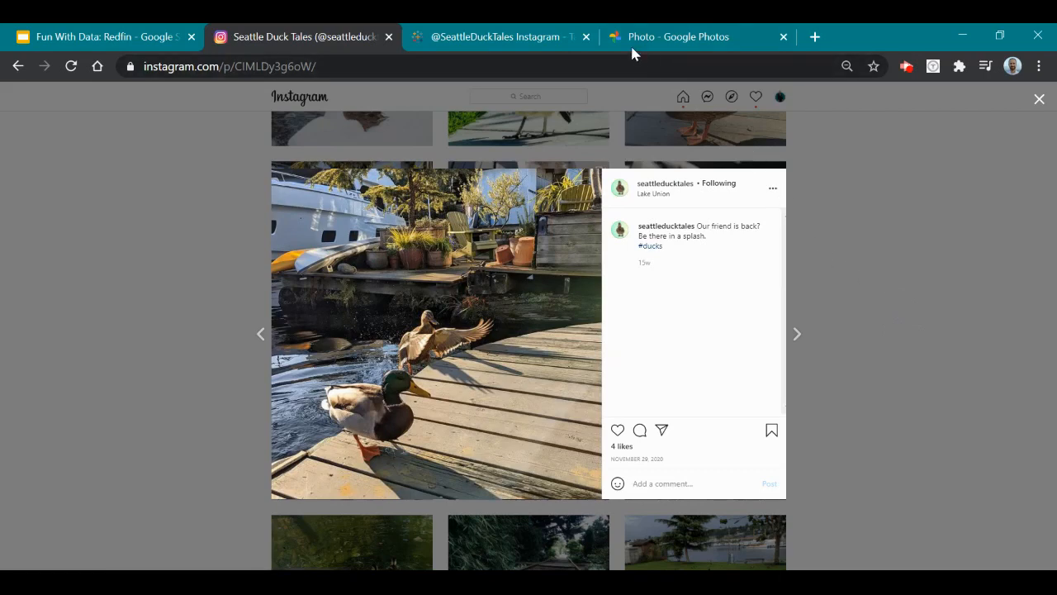
click(960, 37)
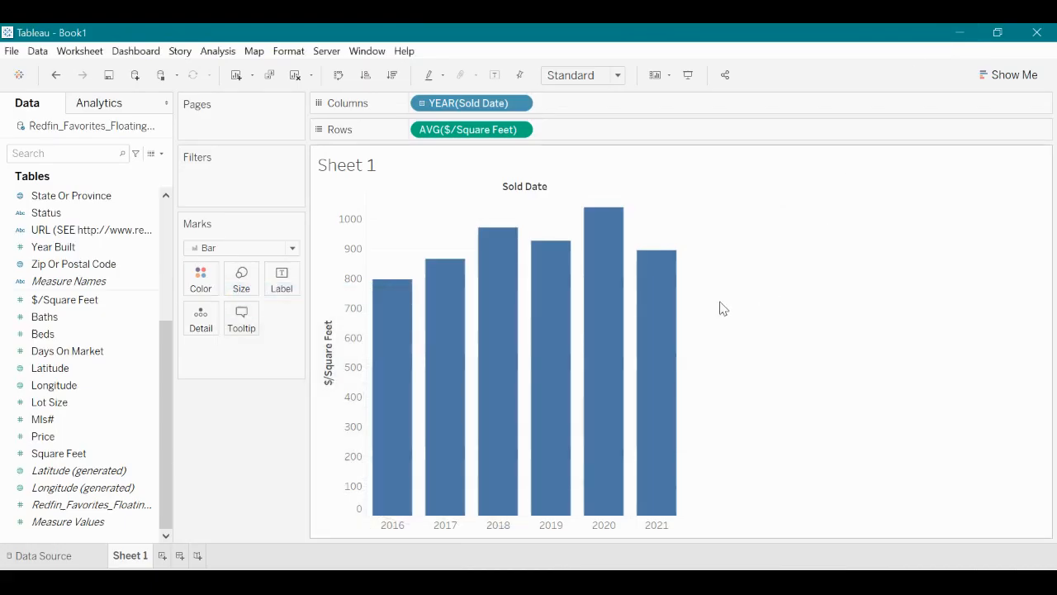
Step: Rename the Sheet 1 worksheet as "Price per Sq Ft by Year"
double_click(147, 556)
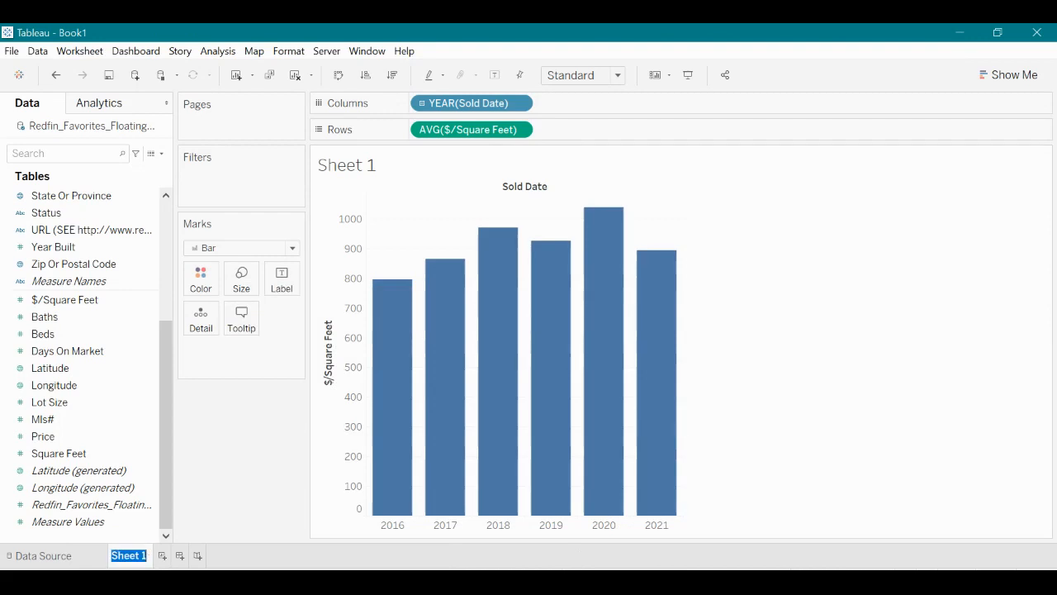
text(Price per S)
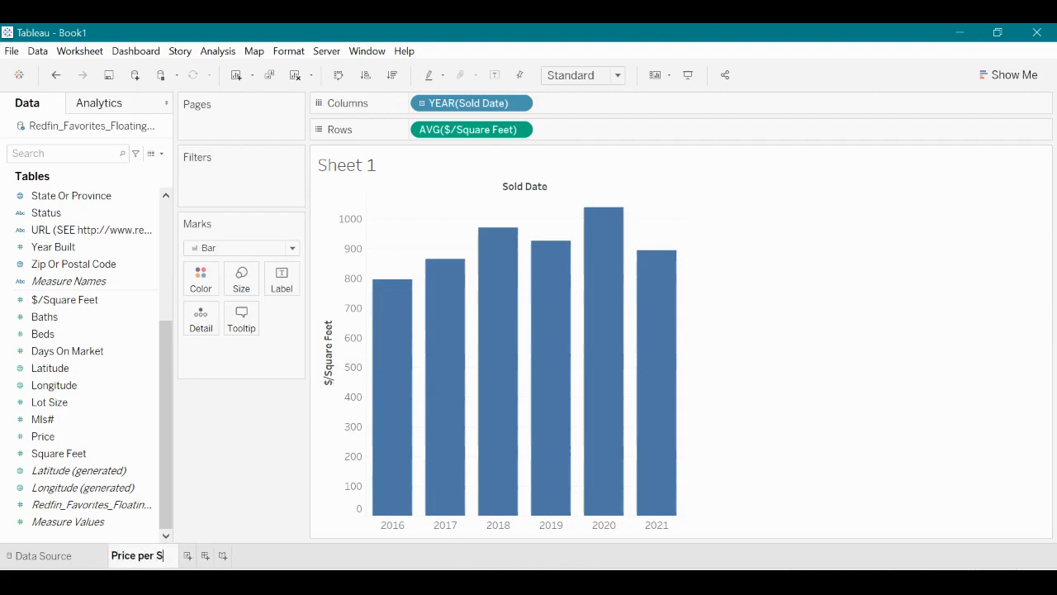
text(q Ft by Year)
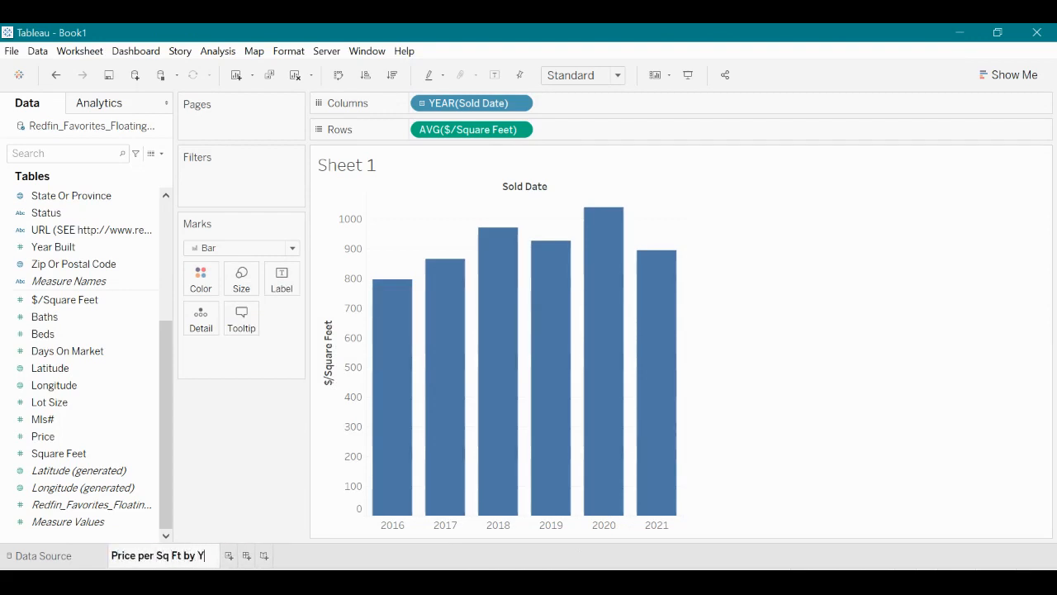
key(Return)
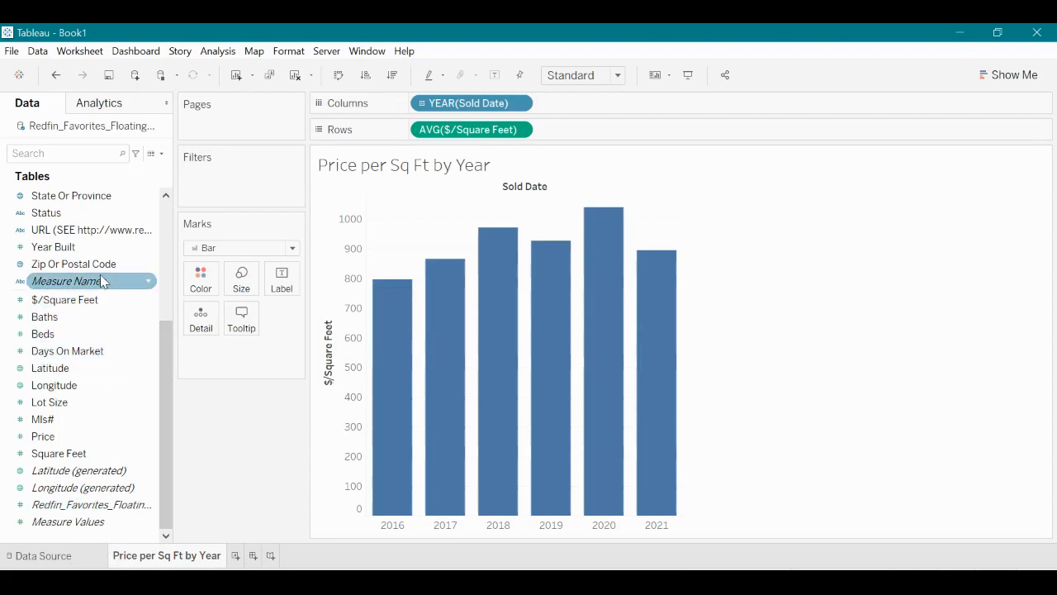
Step: Try coloring the bars by Year Built, and undo the coloring
mouse_move(78, 255)
mouse_down()
mouse_move(148, 258)
mouse_move(204, 283)
mouse_up()
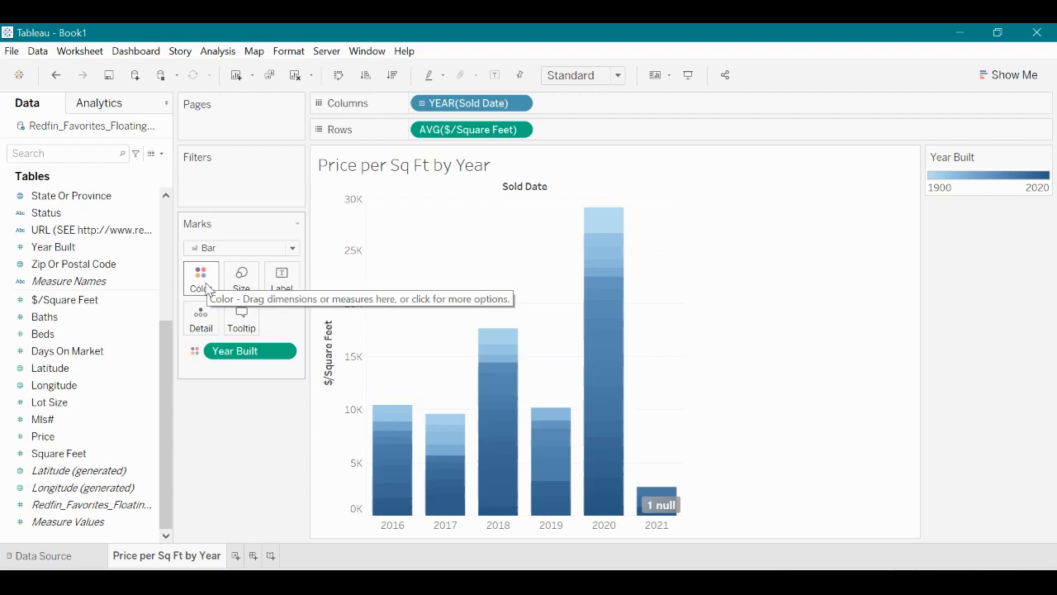
key(ctrl+z)
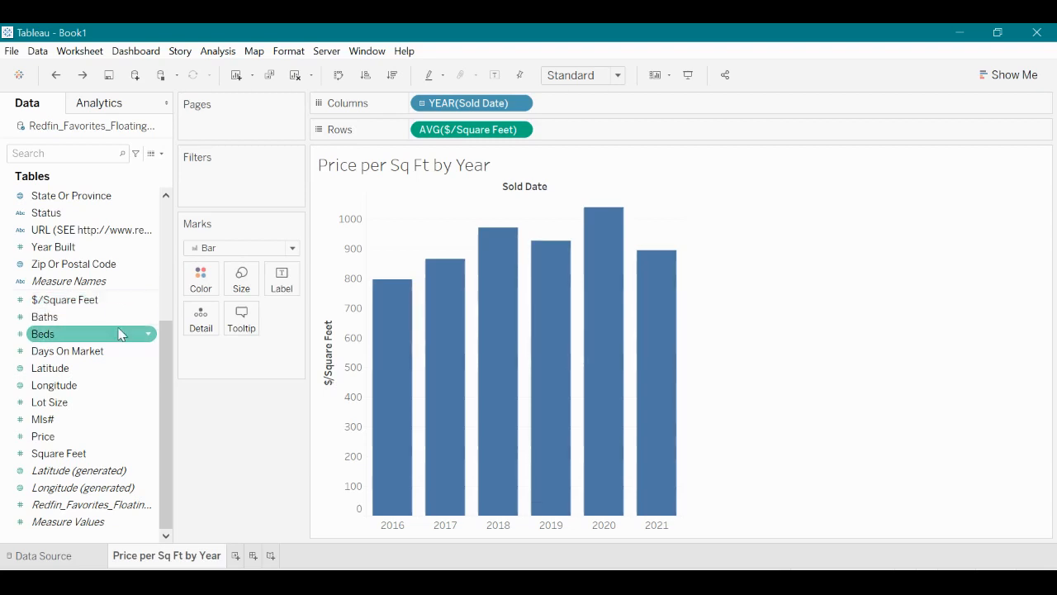
Step: Duplicate the "Price per Sq Ft by Year" worksheet
right_click(205, 556)
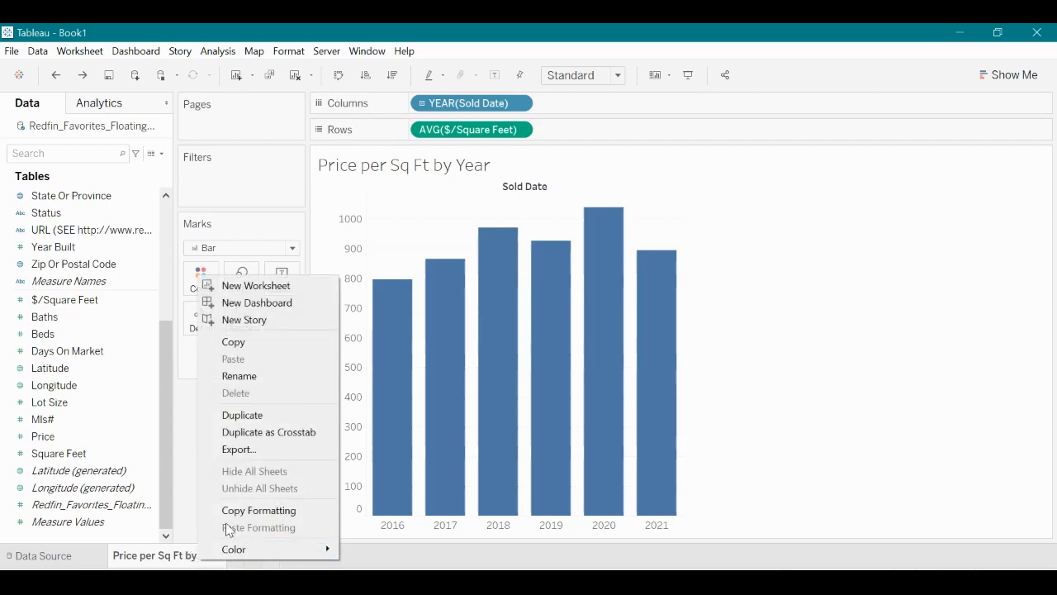
click(275, 415)
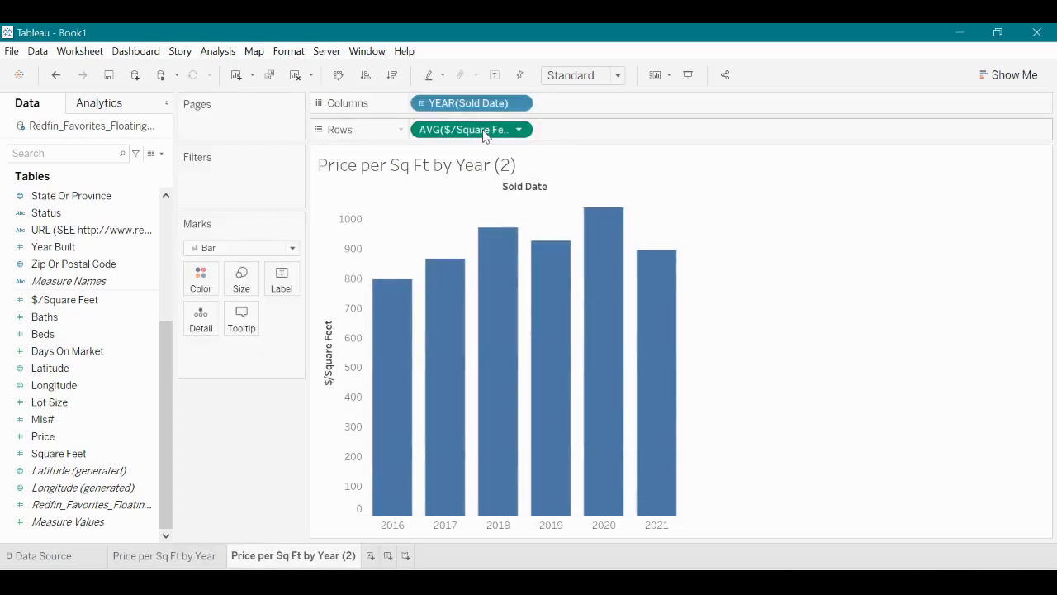
drag(484, 135, 463, 133)
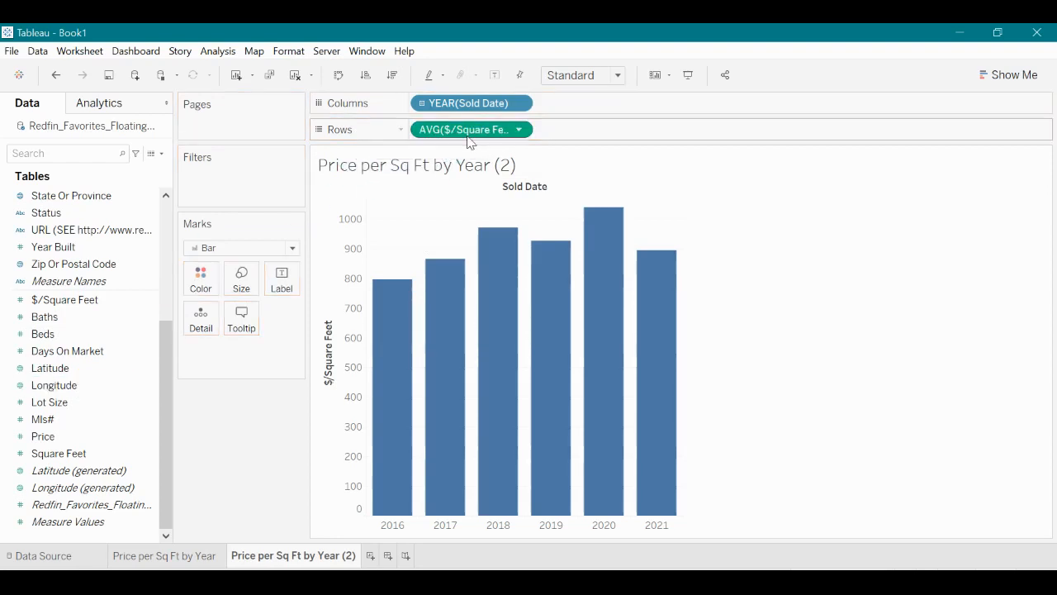
Step: Set the default aggregation of Beds to Average and add the field to Rows after AVG($/Square Feet)
drag(76, 324, 63, 340)
right_click(62, 341)
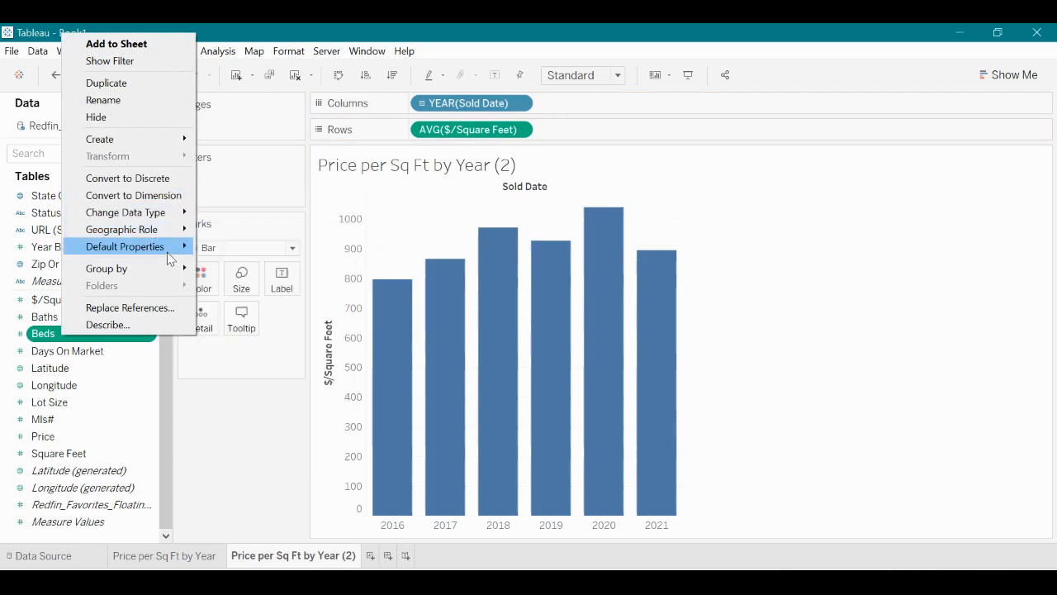
mouse_move(170, 248)
mouse_move(254, 306)
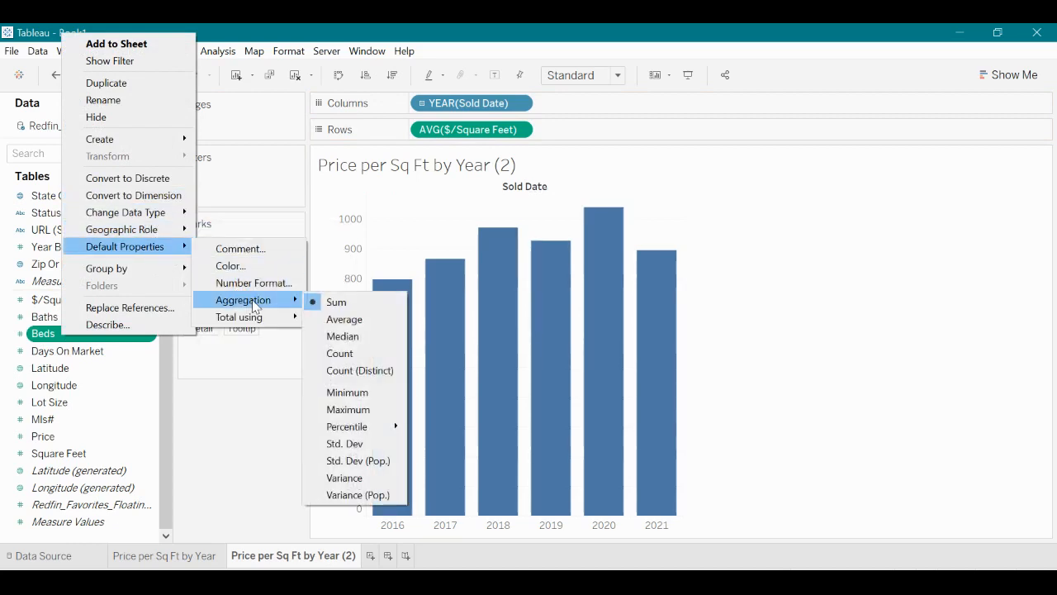
click(347, 323)
drag(119, 333, 579, 138)
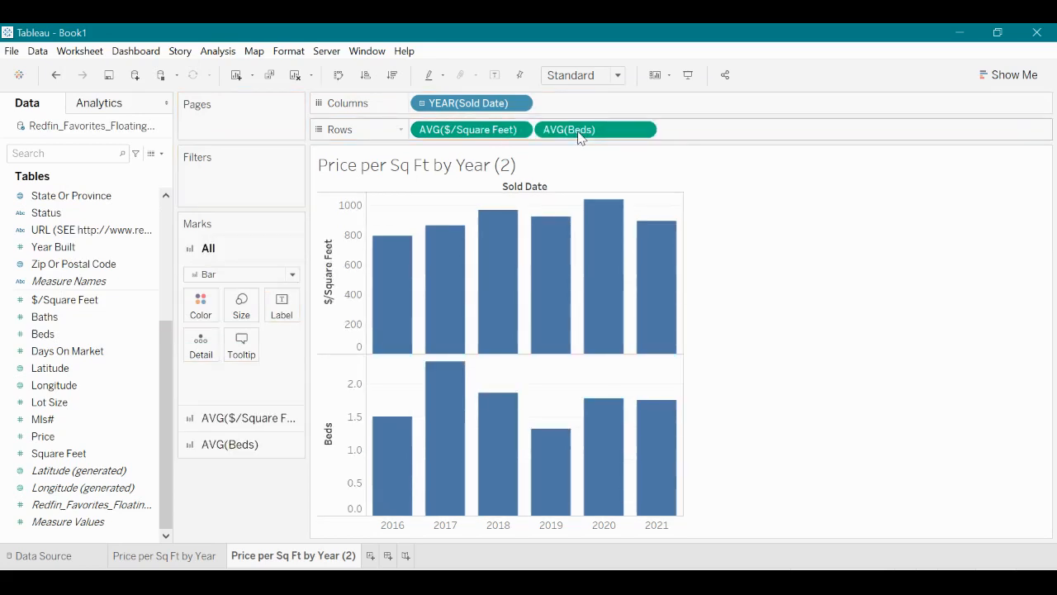
Step: Combine the Beds chart with $/Square Feet on a dual axis and show AVG(Beds) as a line
right_click(316, 97)
right_click(335, 404)
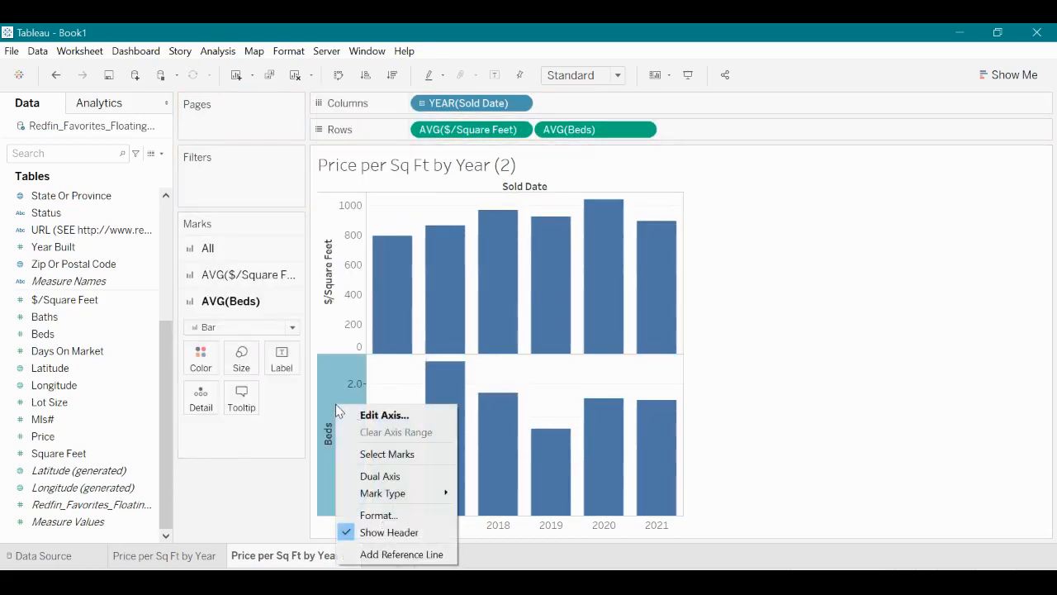
click(382, 477)
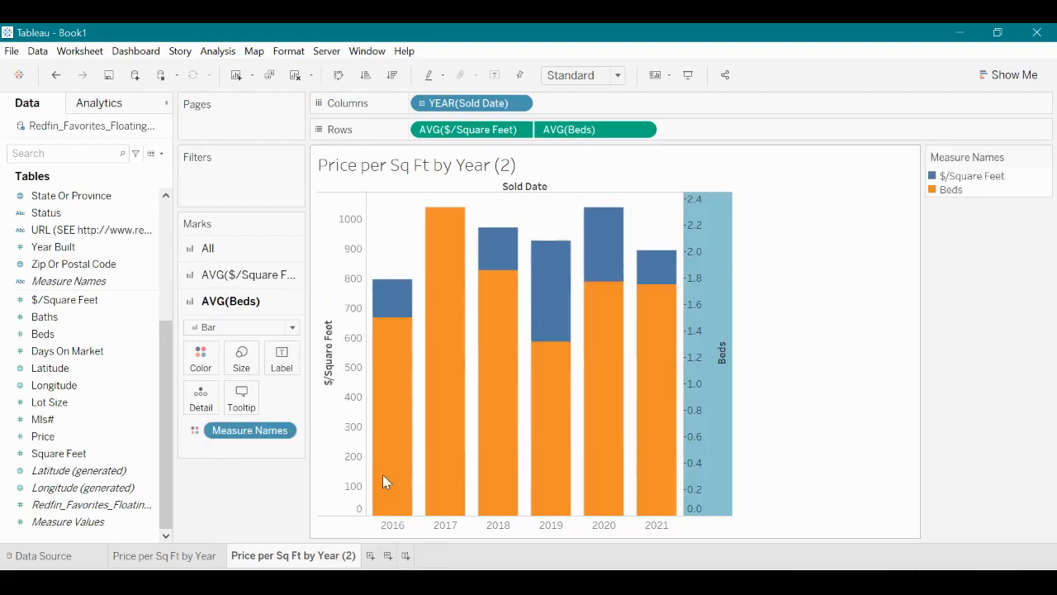
click(264, 328)
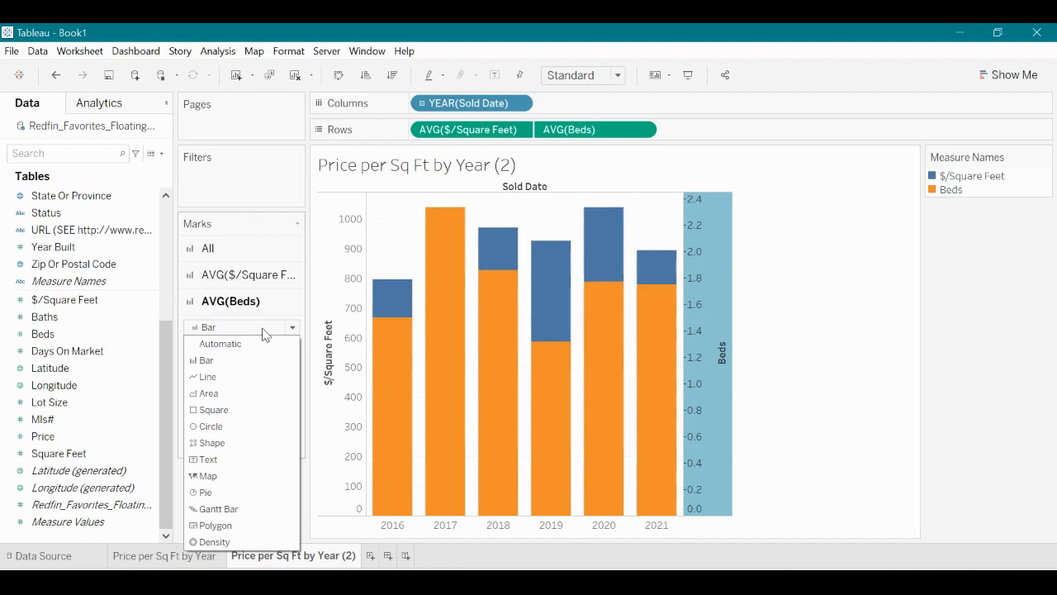
click(259, 378)
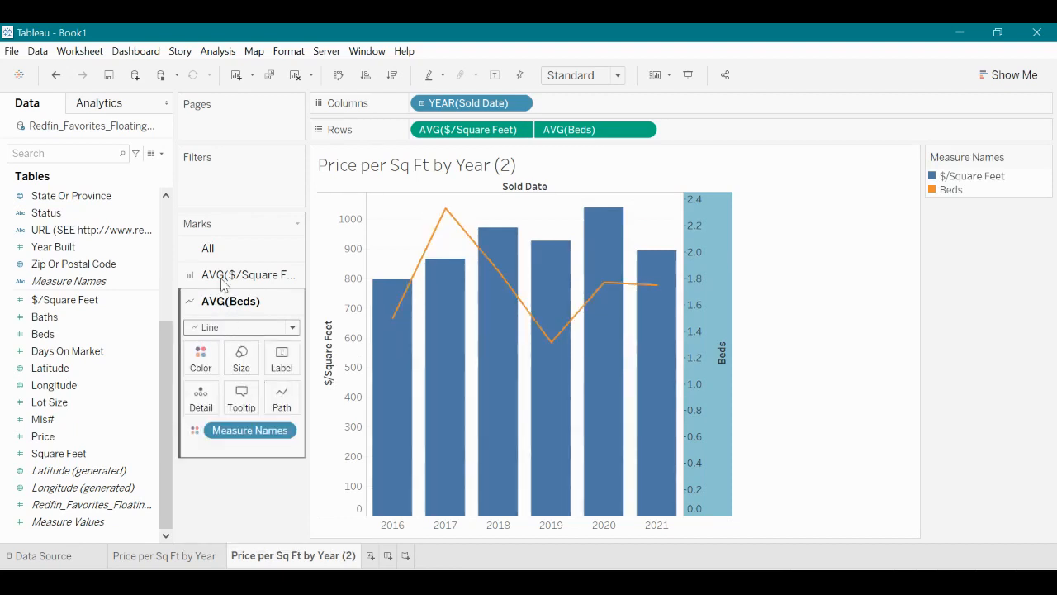
Step: Recolor the measures with the Nuriel Stone palette, assigning blue to $/Square Feet and green to Beds
click(209, 248)
click(207, 307)
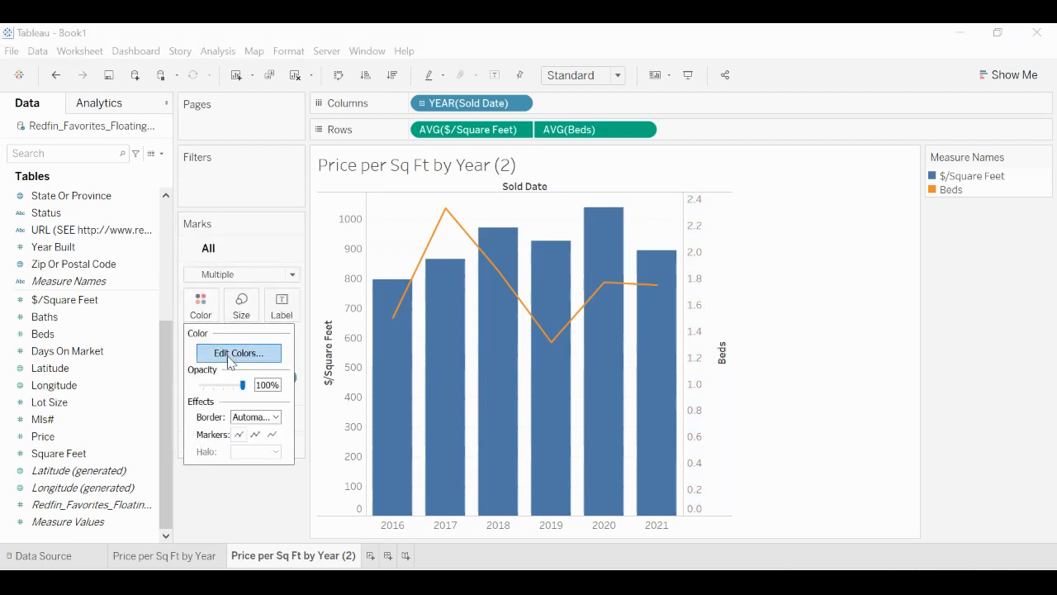
click(239, 353)
click(440, 232)
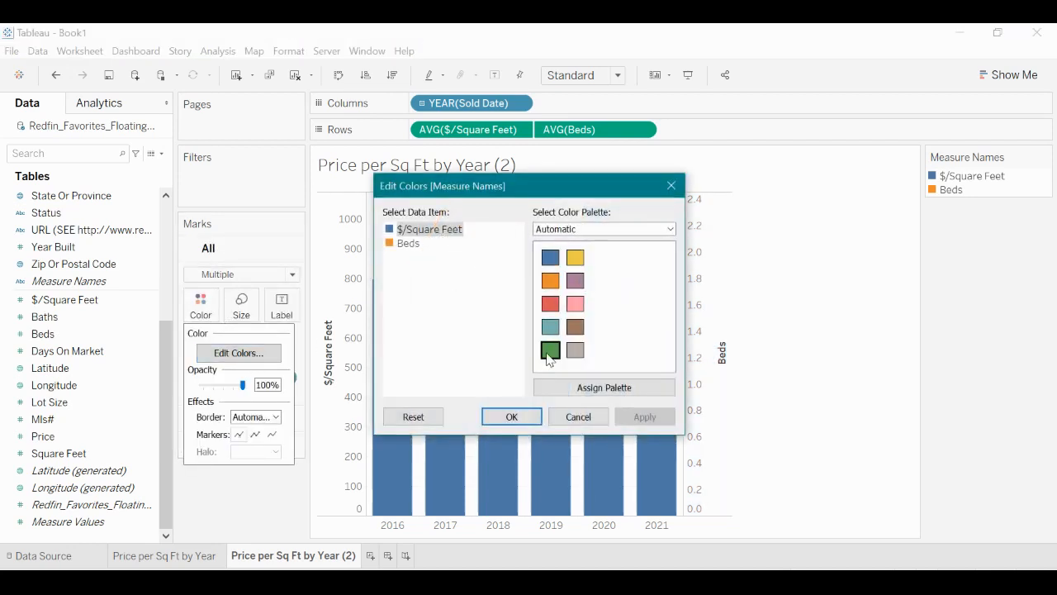
click(593, 228)
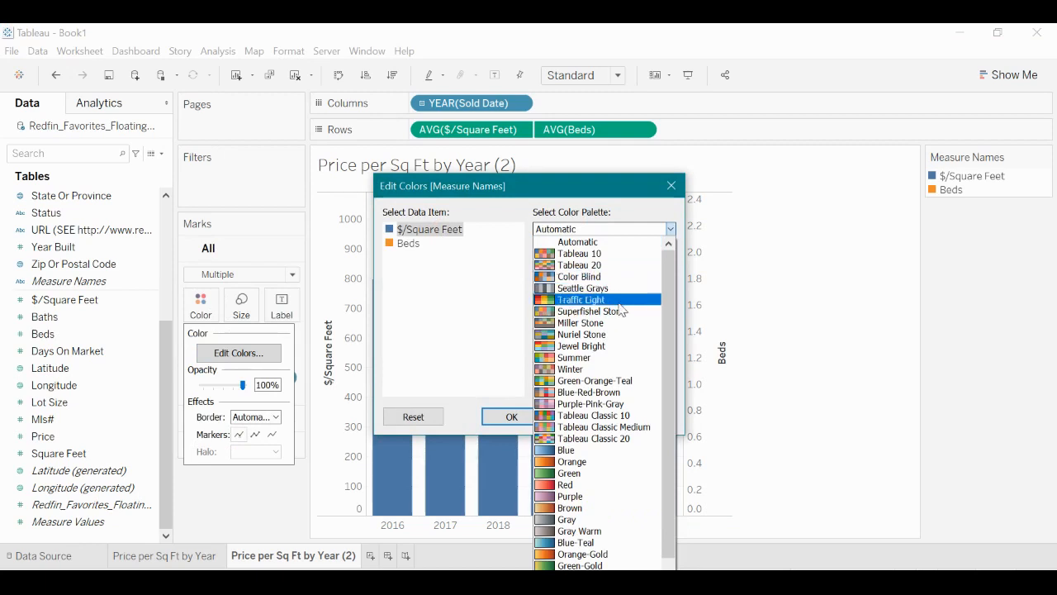
click(626, 335)
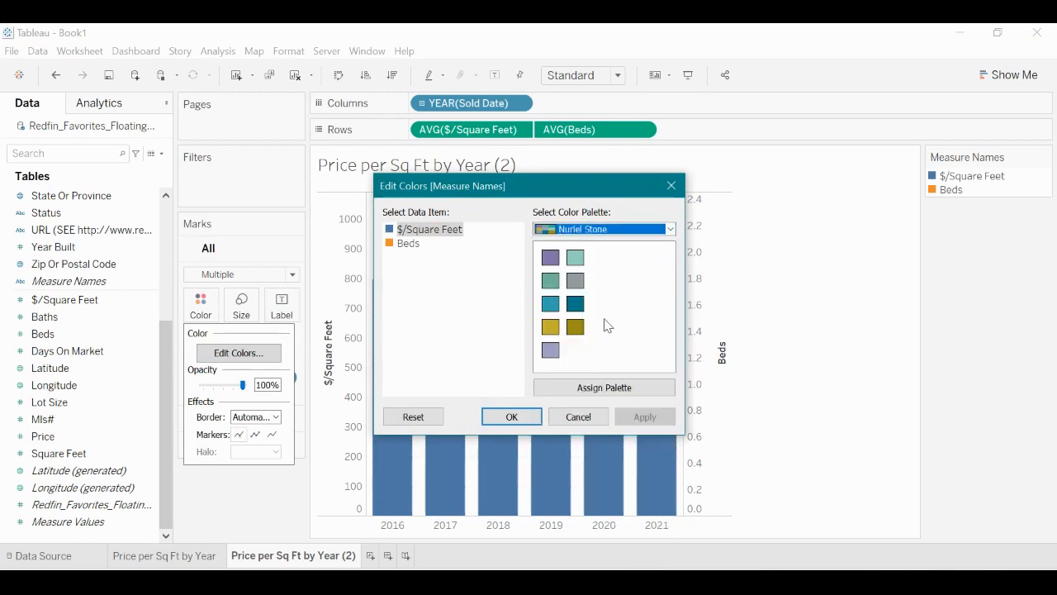
click(432, 233)
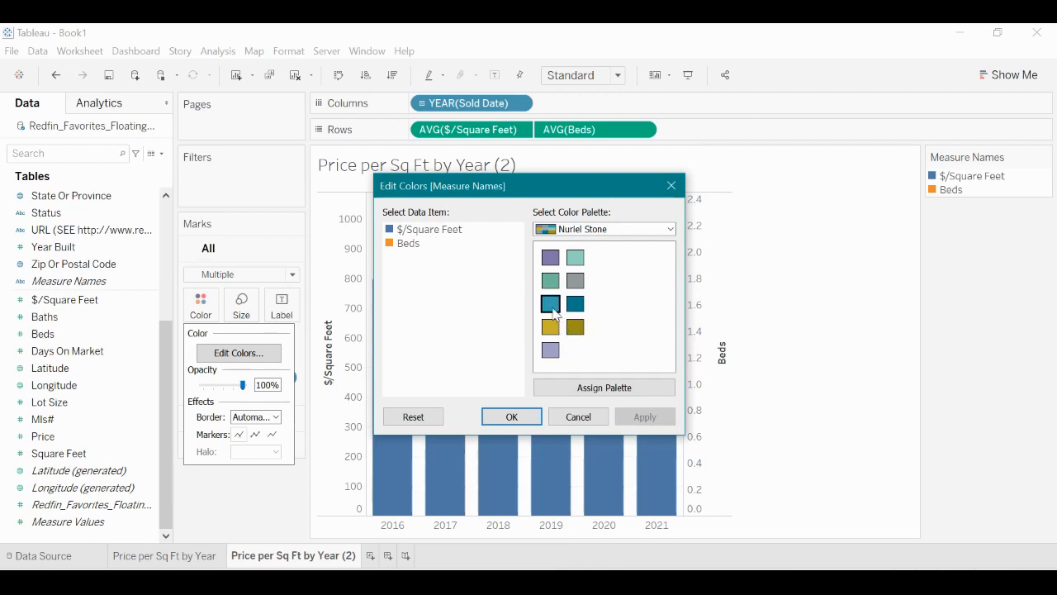
click(422, 230)
click(551, 305)
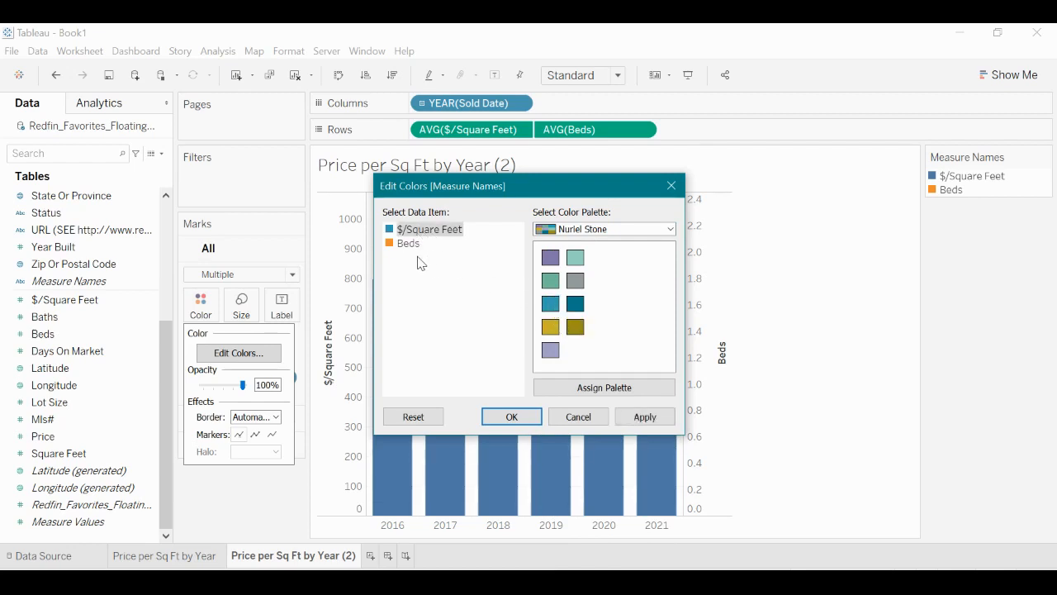
click(417, 252)
click(550, 280)
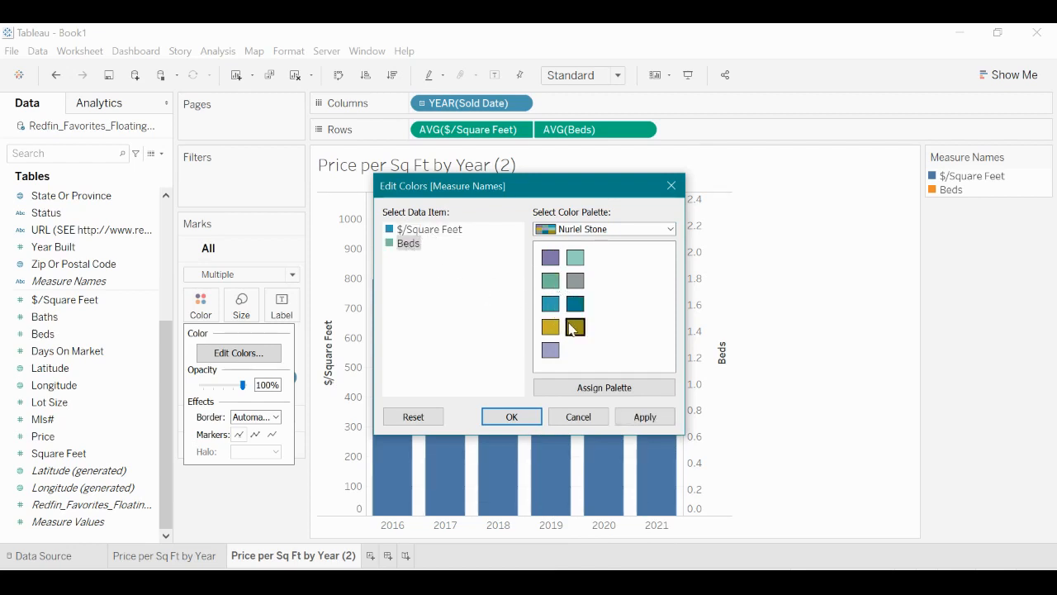
click(644, 417)
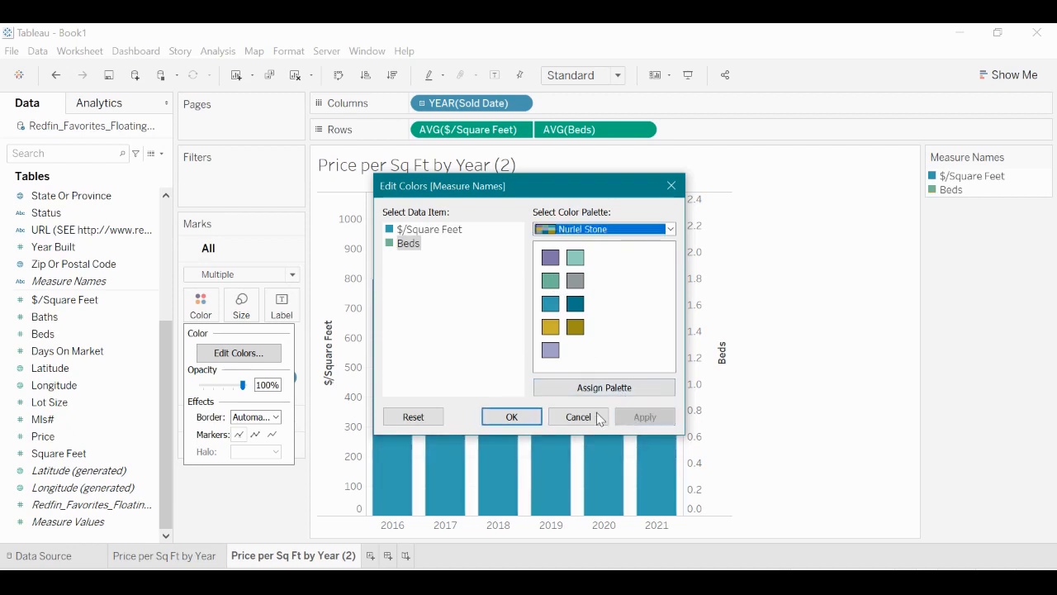
click(512, 417)
Step: Increase the mark size for all measures, and thicken the AVG(Beds) line further
click(241, 304)
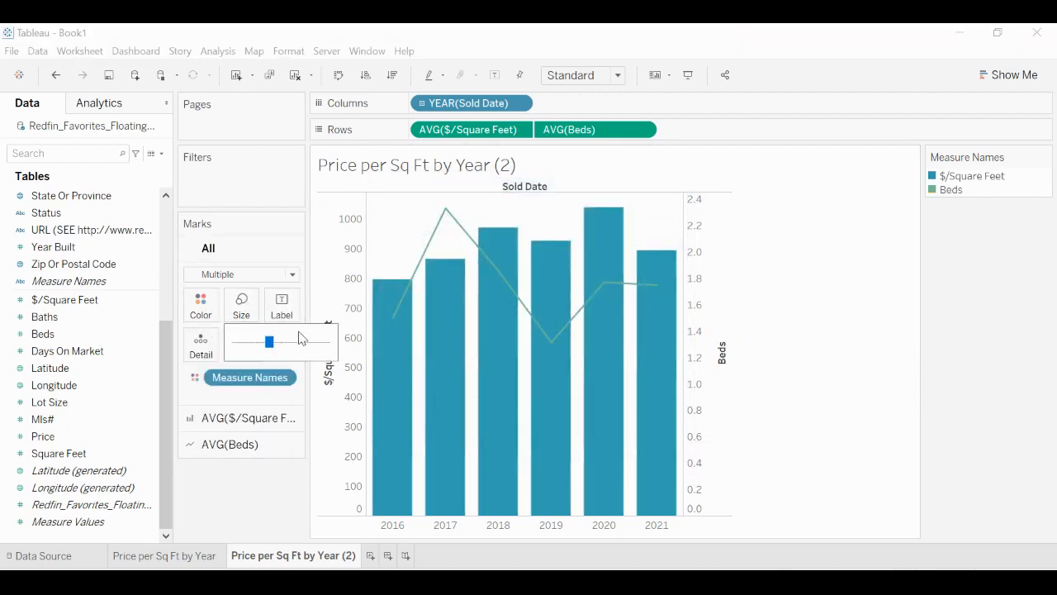
drag(300, 341, 268, 346)
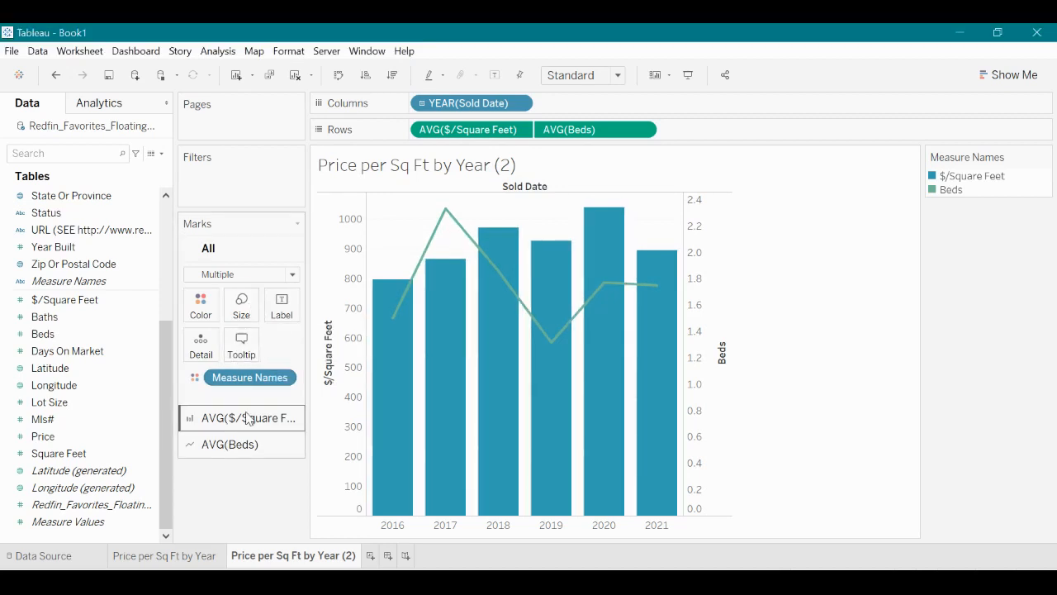
click(253, 444)
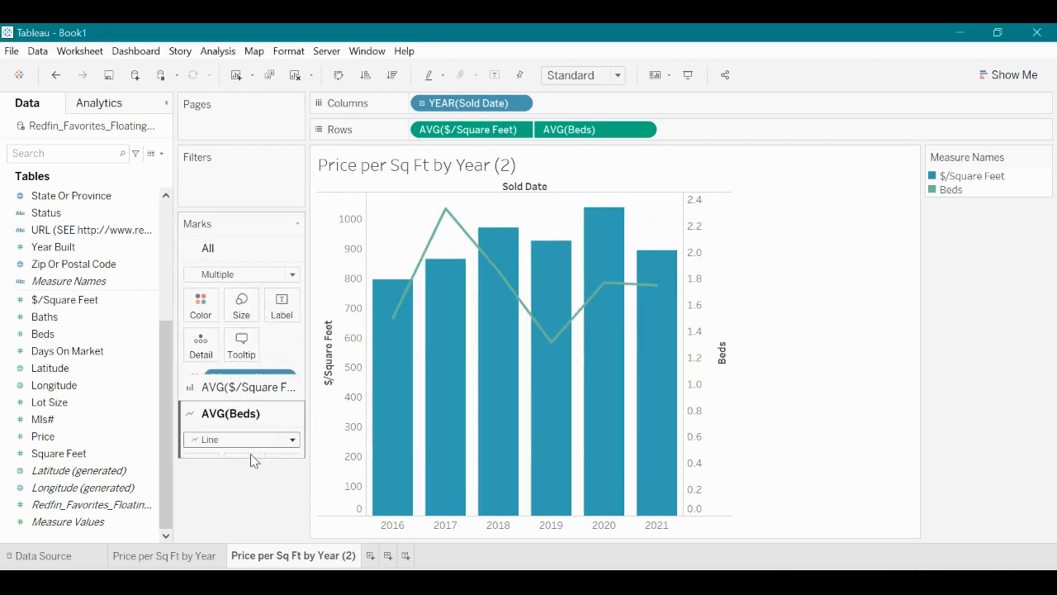
click(241, 357)
drag(270, 401, 306, 396)
Step: Show mark labels on the AVG(Beds) line
click(284, 368)
click(328, 393)
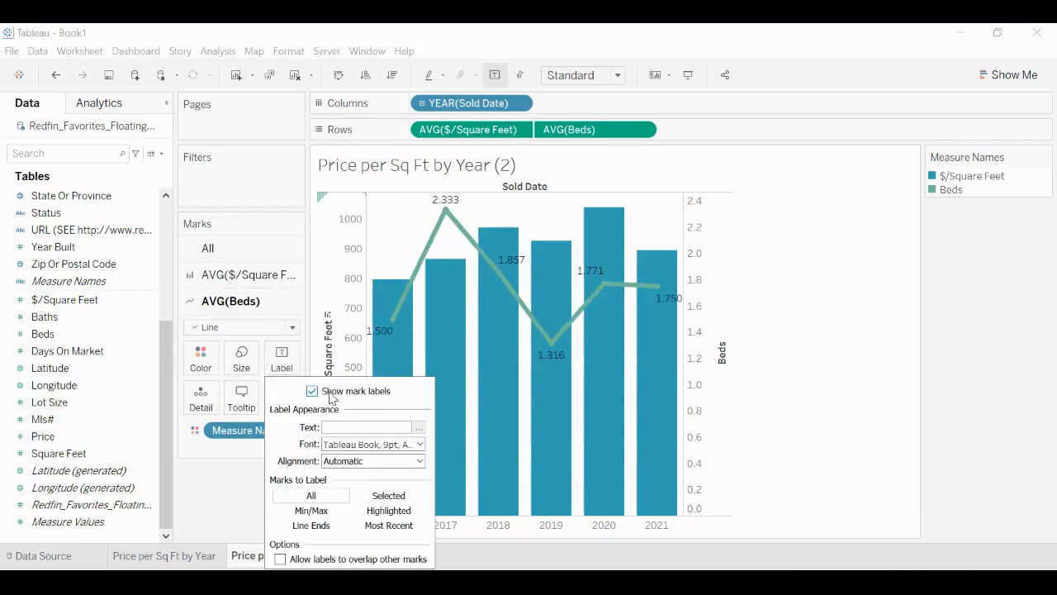
click(239, 505)
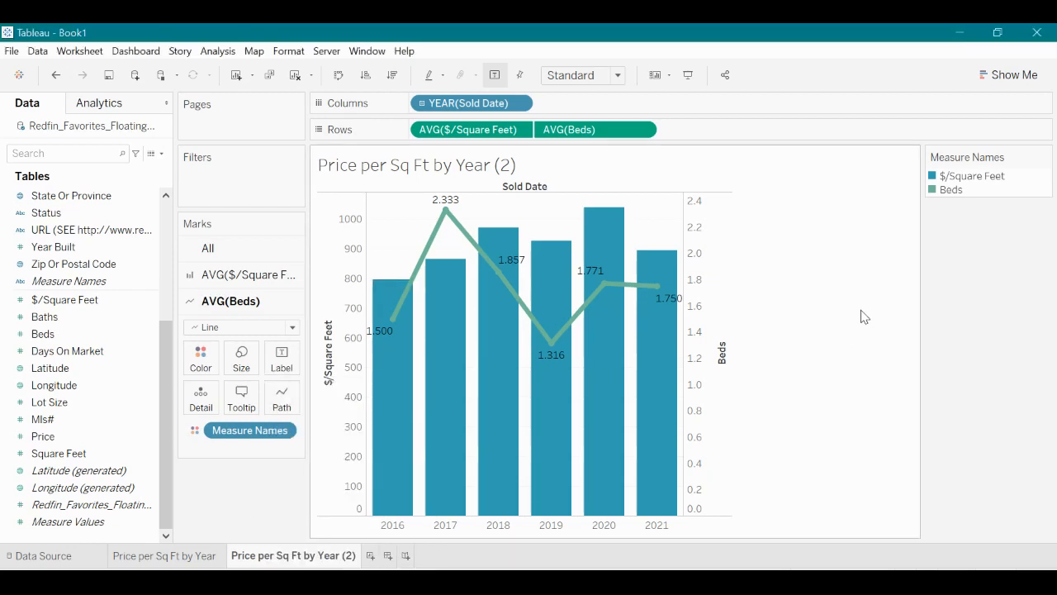
Step: Compare the average Beds and $/Square Feet marks for 2017, 2018 and 2019
mouse_move(446, 215)
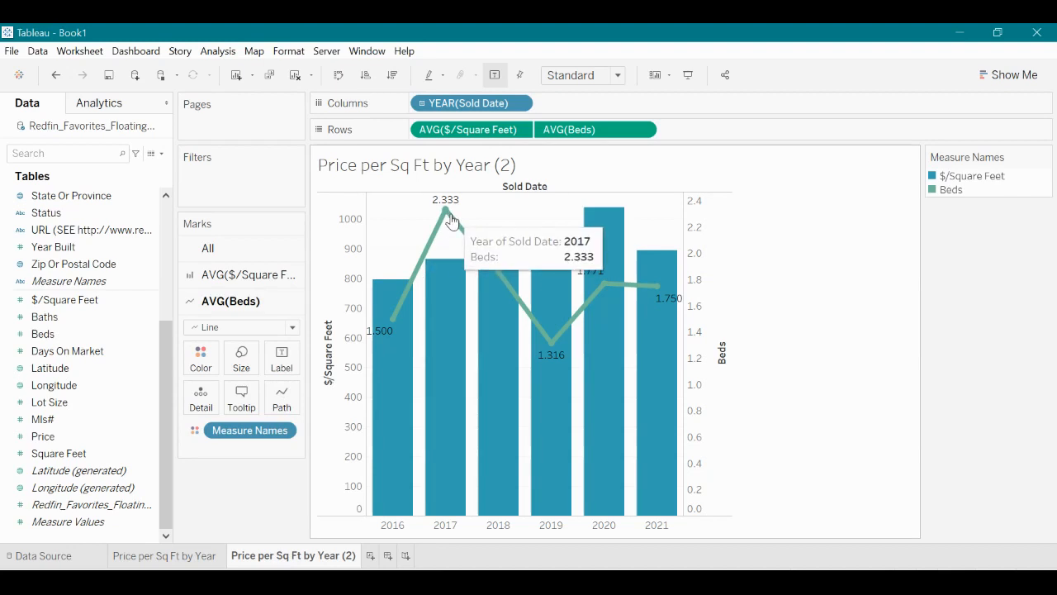
mouse_move(434, 293)
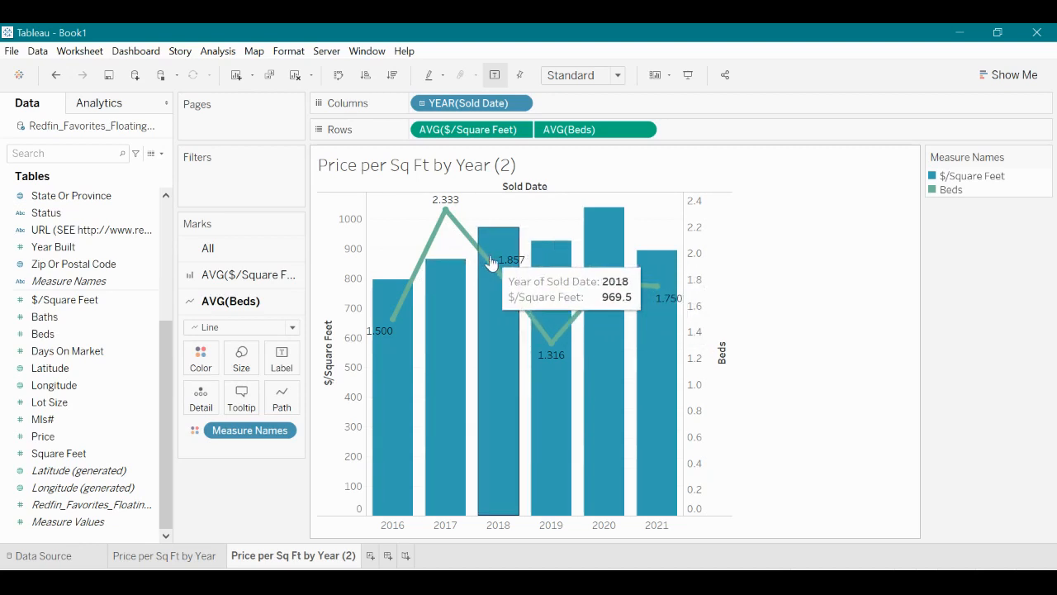
click(551, 340)
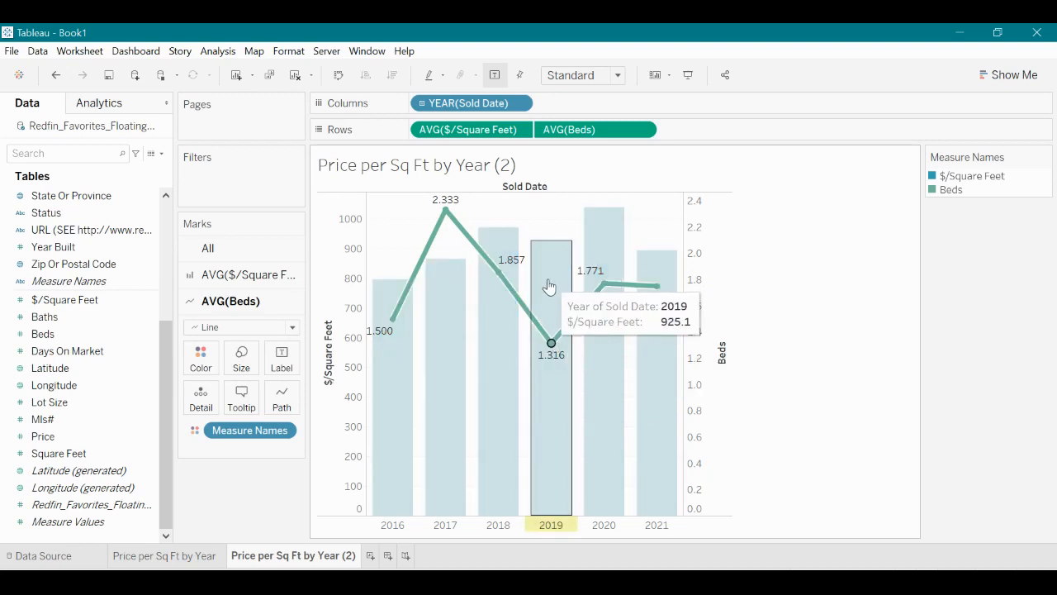
click(555, 233)
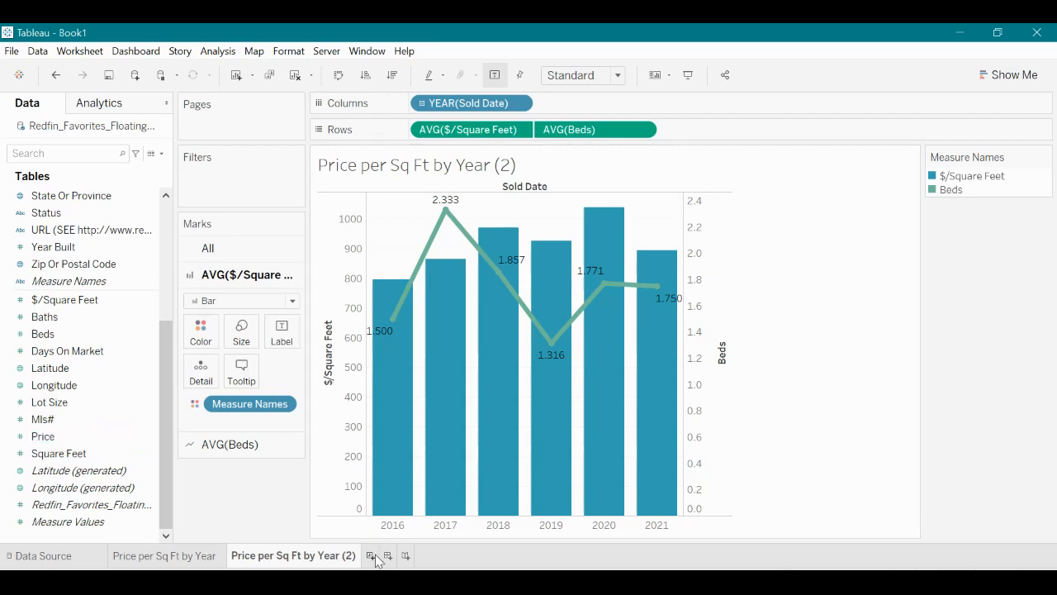
Step: Look back at the original price per square foot sheet, and add a new blank worksheet
click(220, 558)
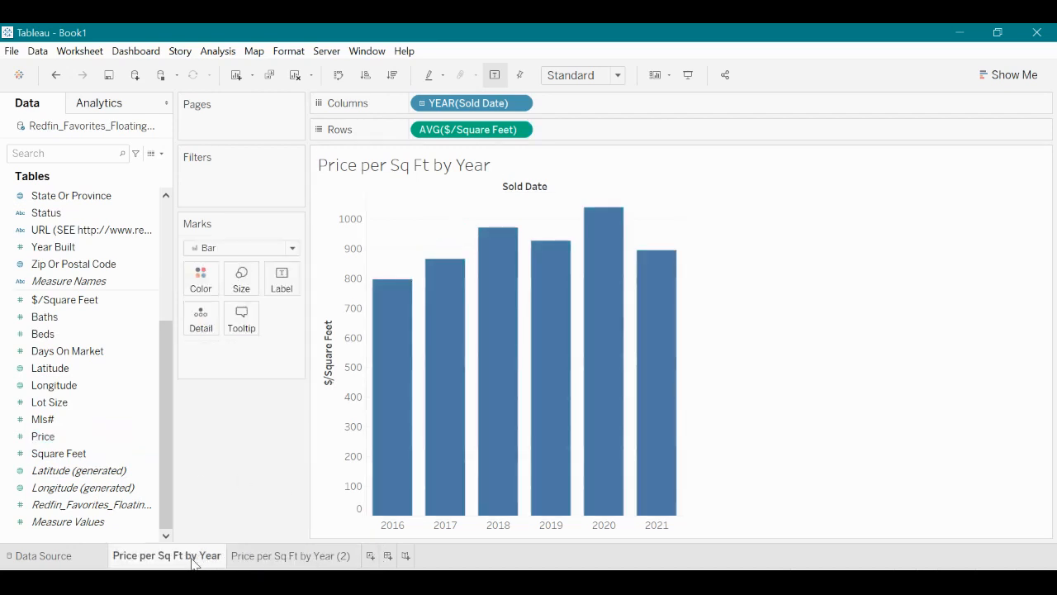
click(244, 558)
click(370, 556)
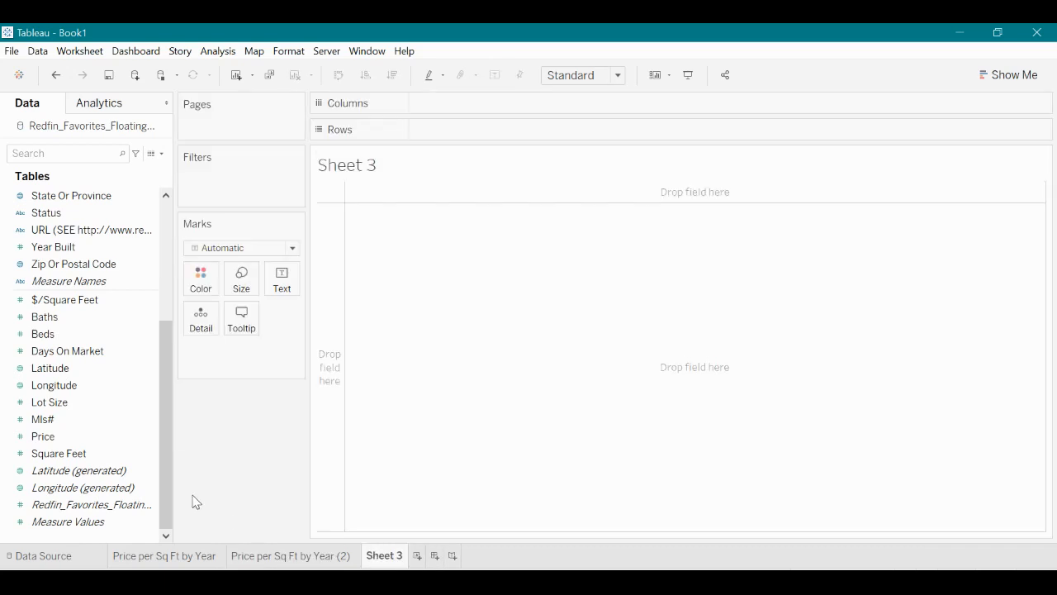
Step: Duplicate the "Price per Sq Ft by Year" worksheet again and remove AVG($/Square Feet) from Rows in the copy
click(189, 558)
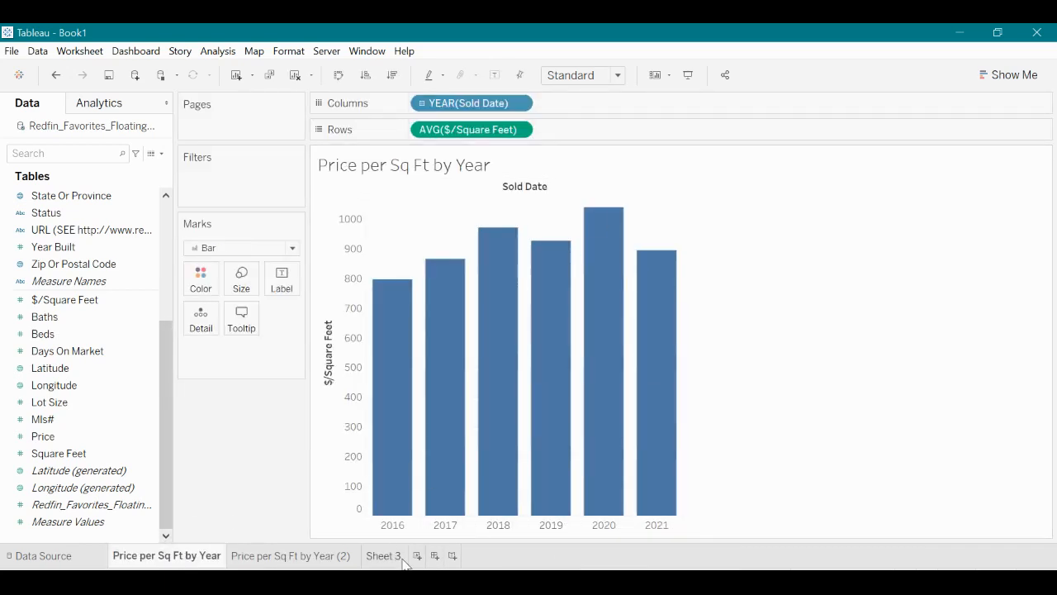
right_click(168, 561)
click(255, 416)
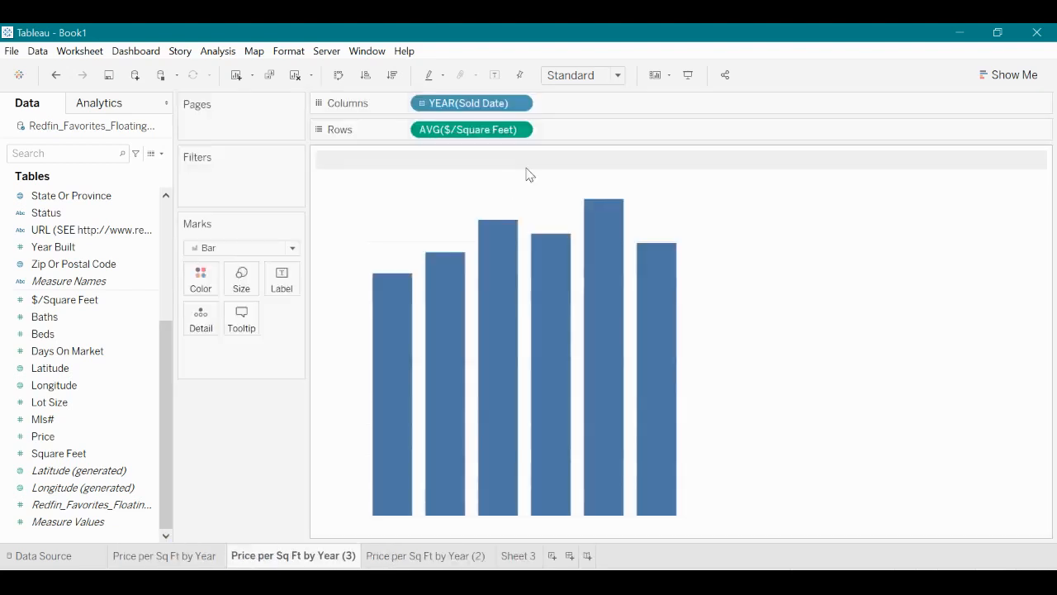
drag(520, 129, 100, 441)
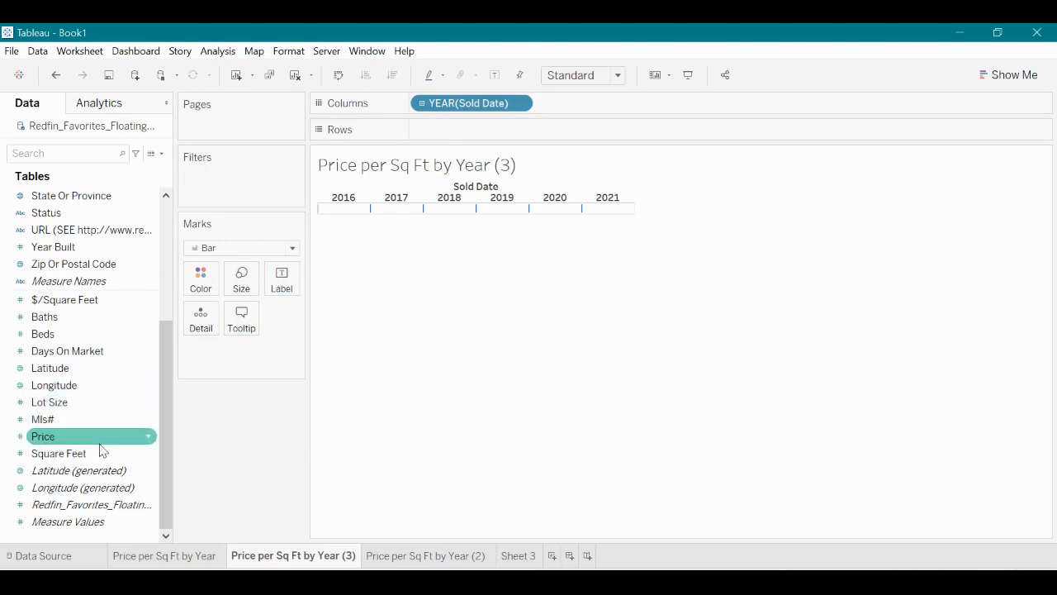
Step: Set the default aggregation of Price to Average and add the field to Rows
right_click(99, 441)
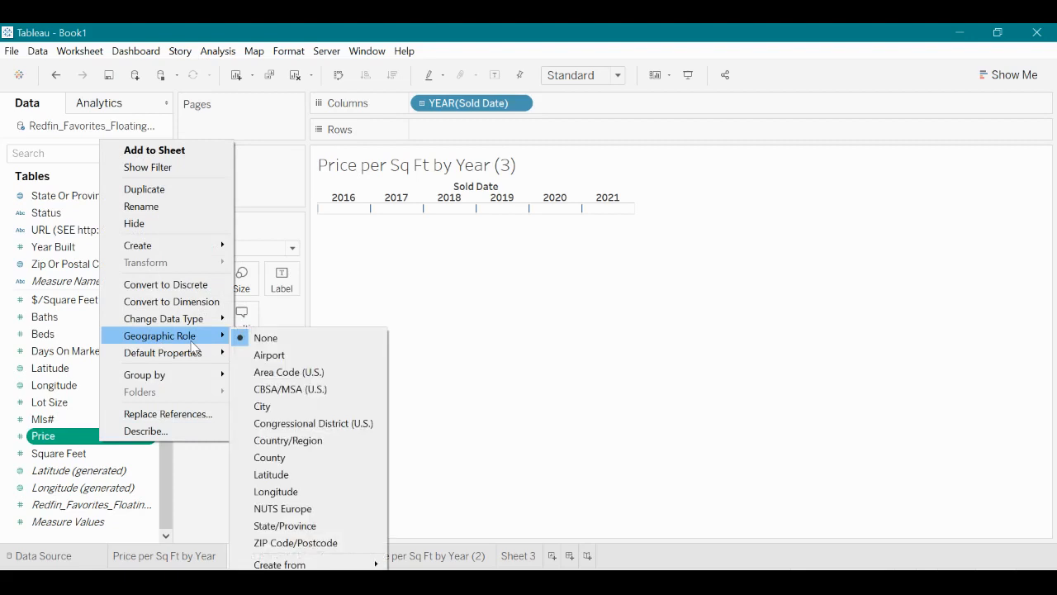
mouse_move(198, 355)
mouse_move(312, 407)
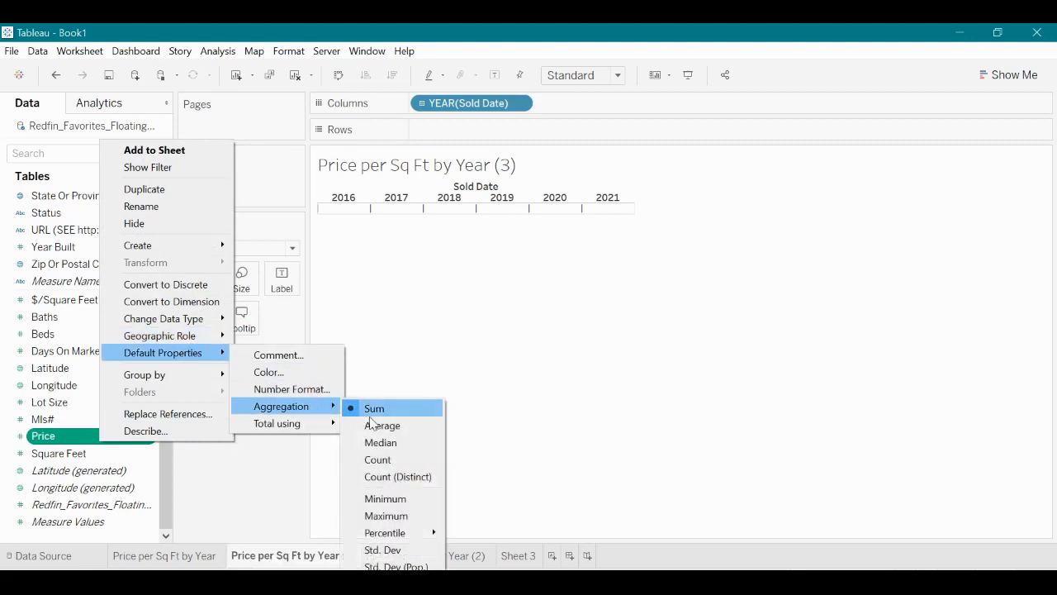
click(387, 424)
mouse_move(152, 432)
mouse_down()
mouse_move(481, 184)
mouse_move(509, 130)
mouse_up()
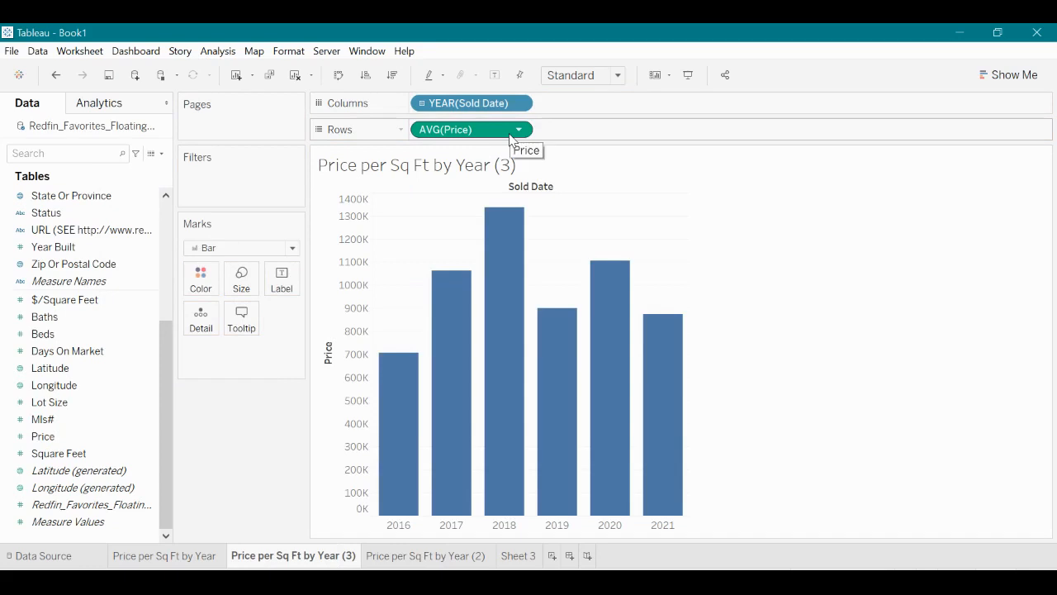
Step: Add the Days On Market field to Rows after AVG(Price)
click(124, 304)
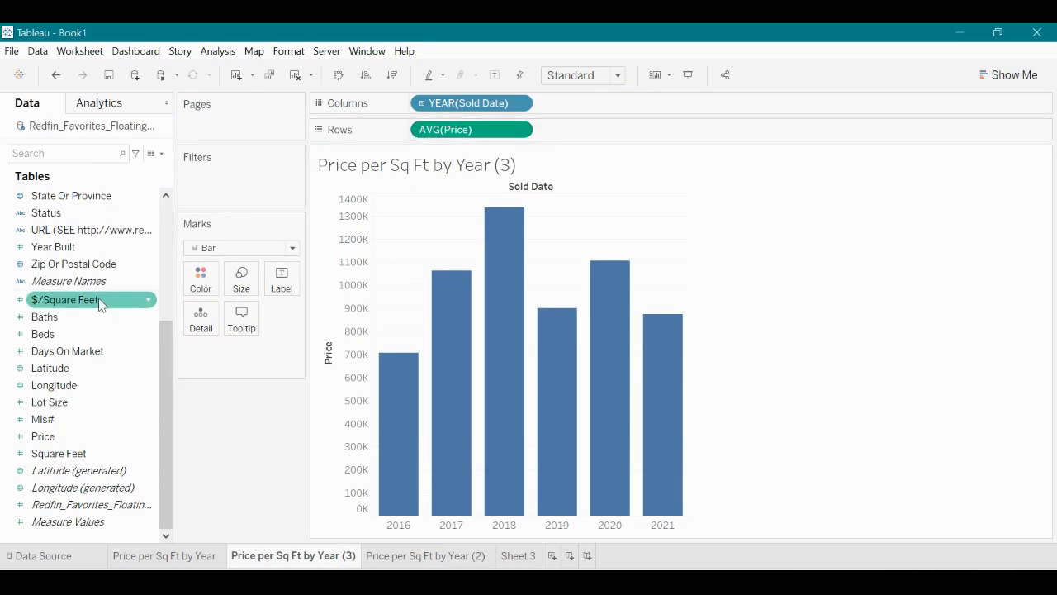
click(101, 353)
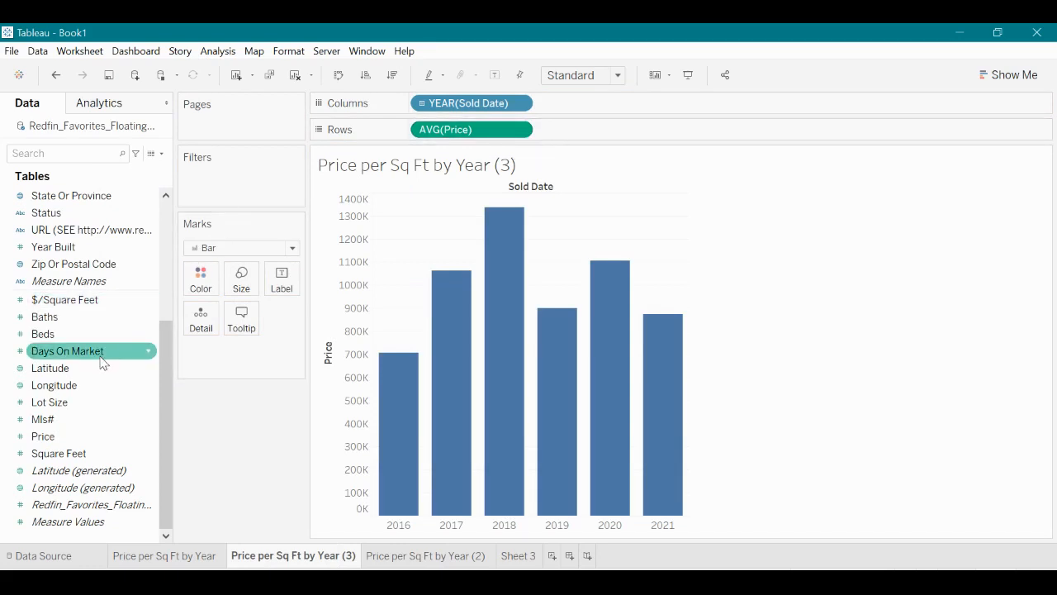
click(98, 356)
click(98, 355)
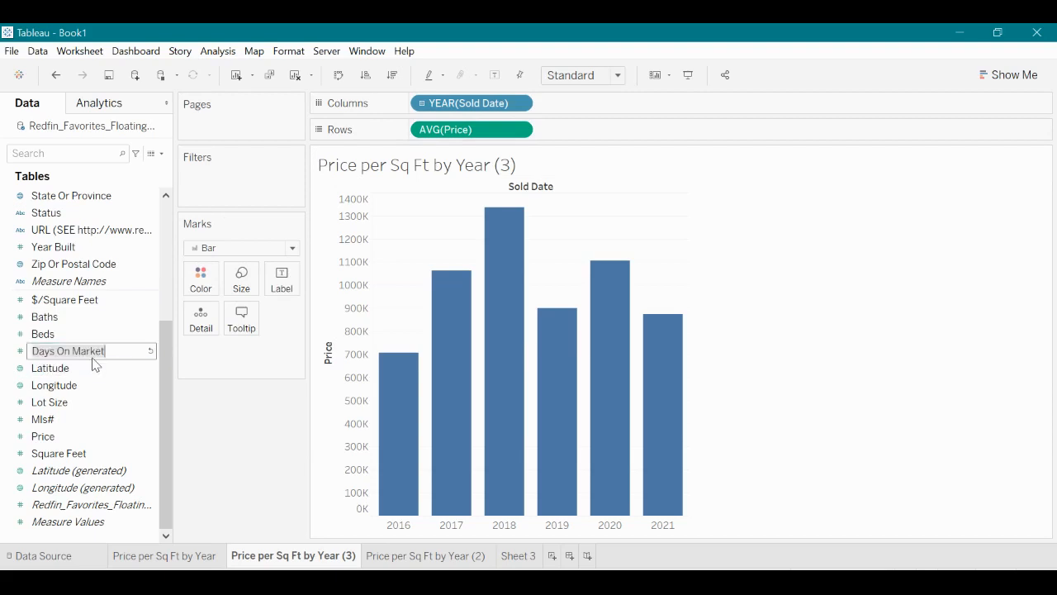
click(150, 368)
click(126, 351)
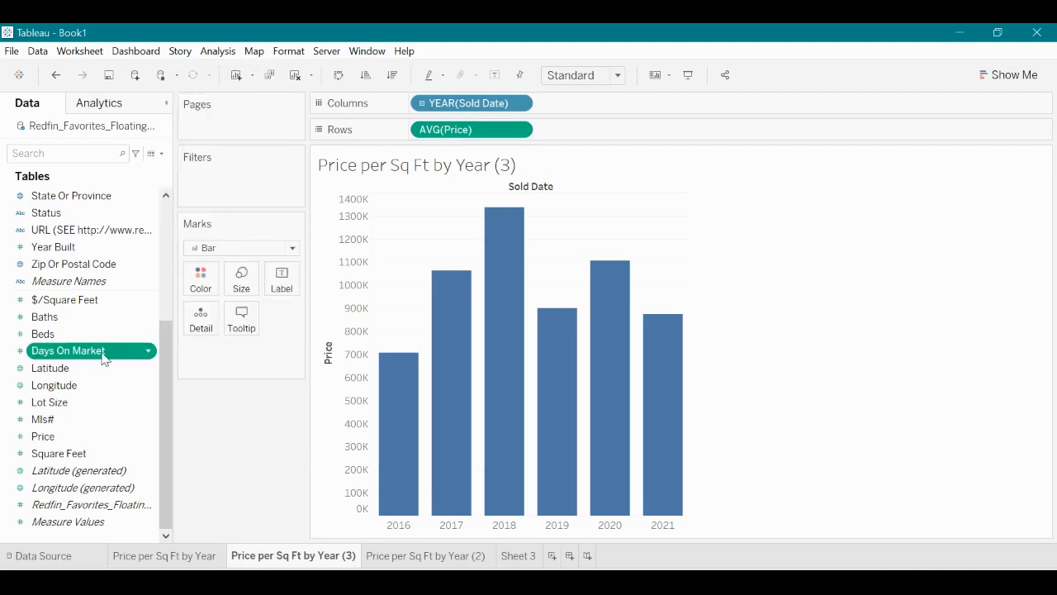
drag(118, 351, 649, 137)
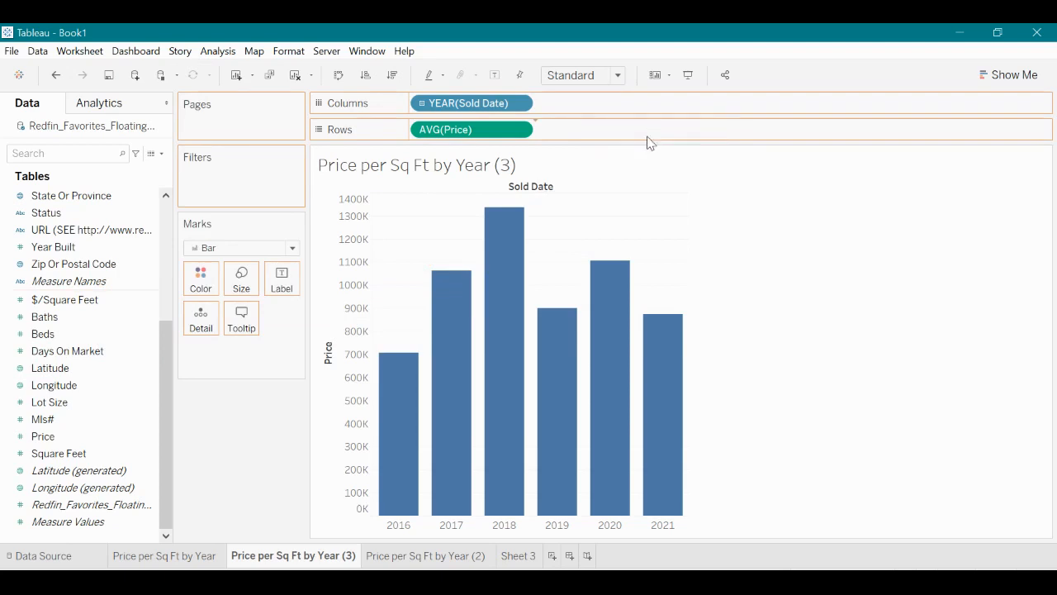
Step: Combine Days On Market with Price on a dual axis and show the Days On Market marks as circles
mouse_move(390, 283)
click(331, 413)
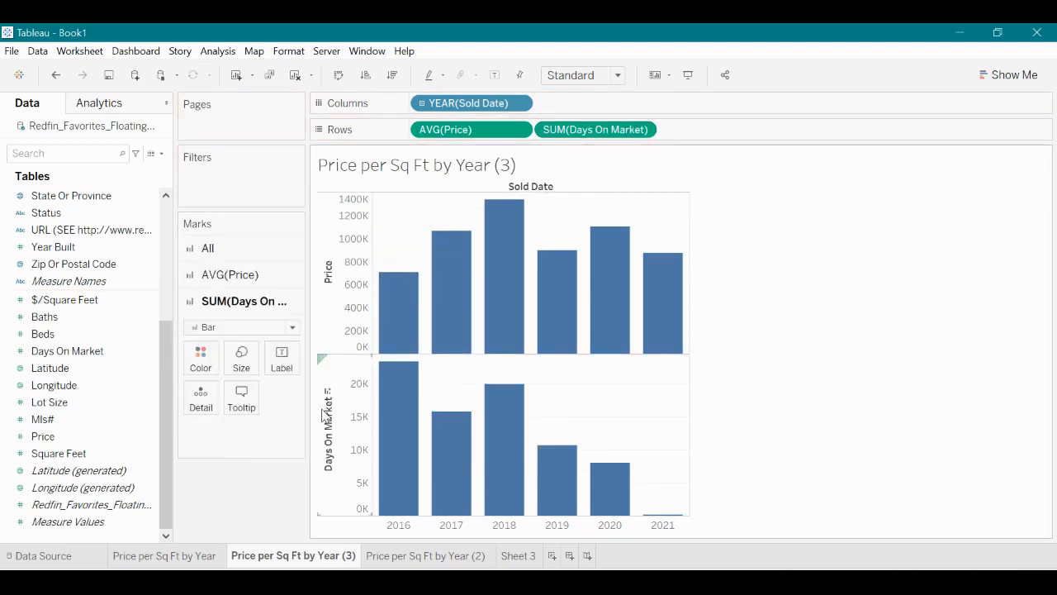
right_click(324, 411)
click(373, 483)
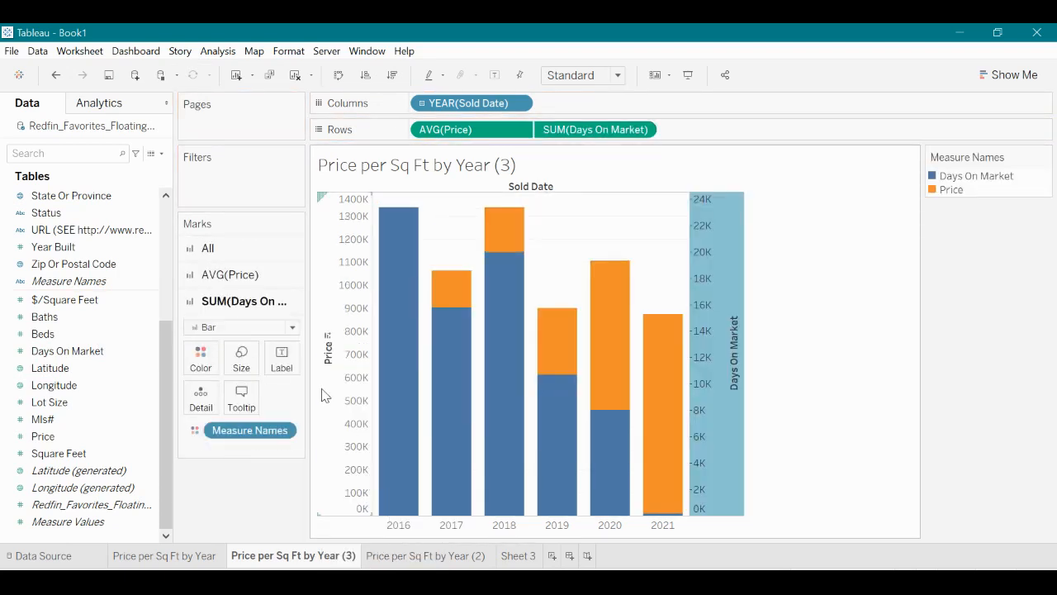
click(239, 331)
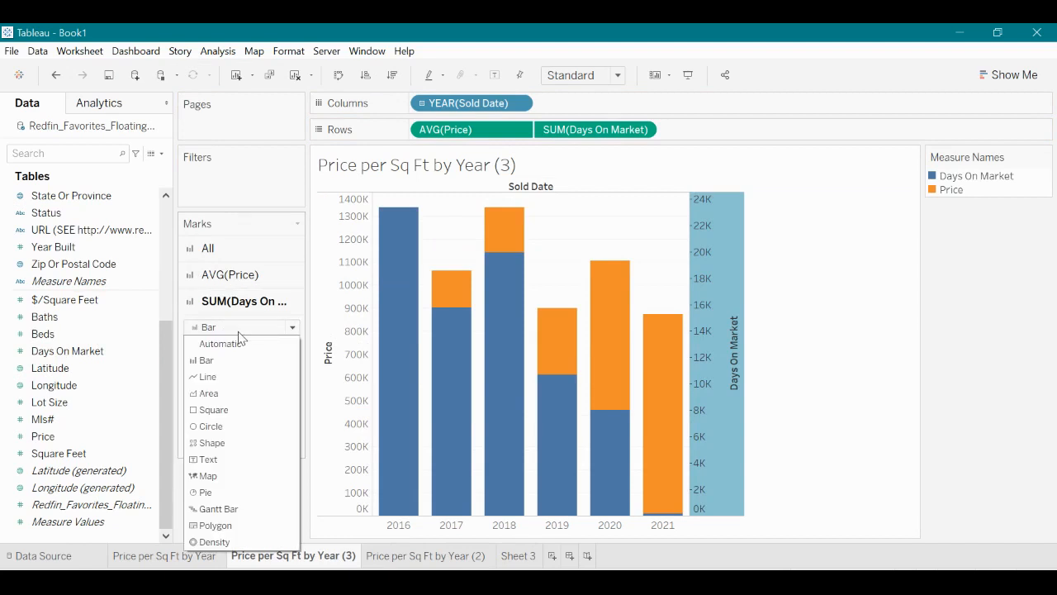
click(223, 426)
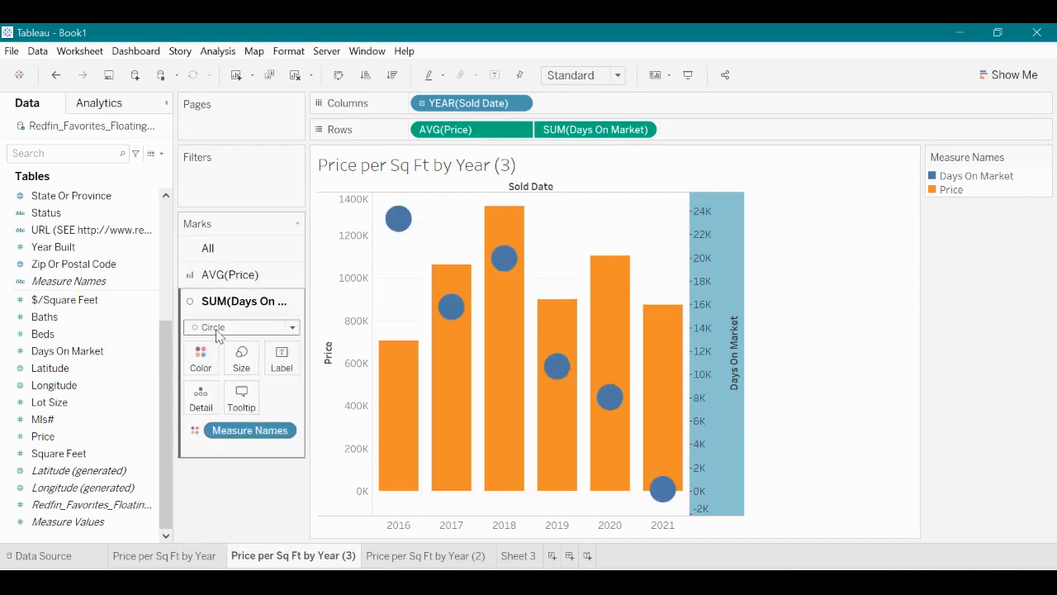
Step: Edit the Measure Names colors for all marks, keeping Days On Market blue and assigning green to Price
click(208, 248)
click(201, 302)
click(263, 356)
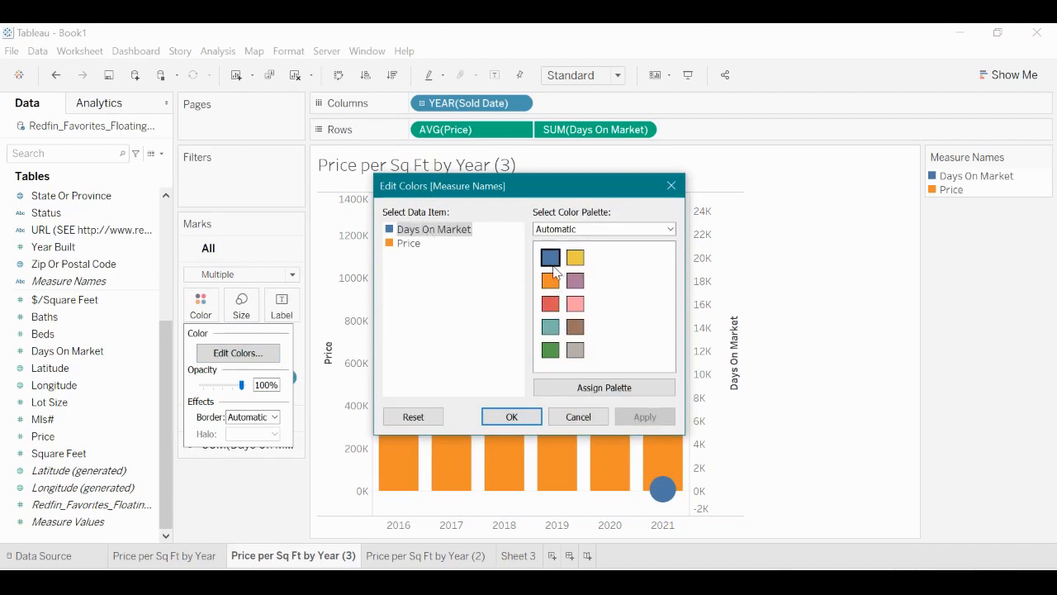
click(551, 258)
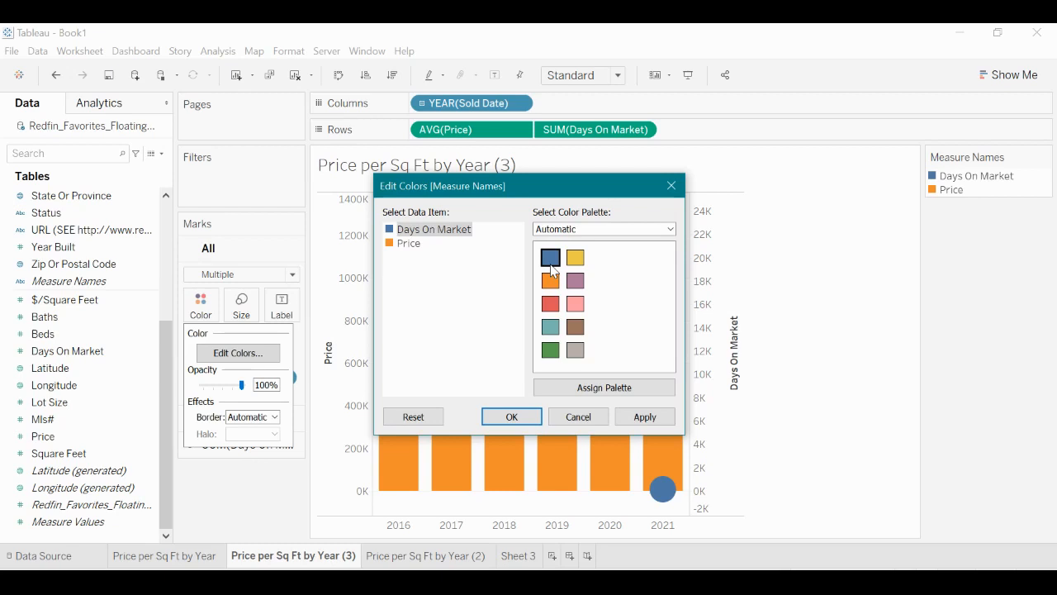
click(405, 244)
click(551, 350)
click(639, 416)
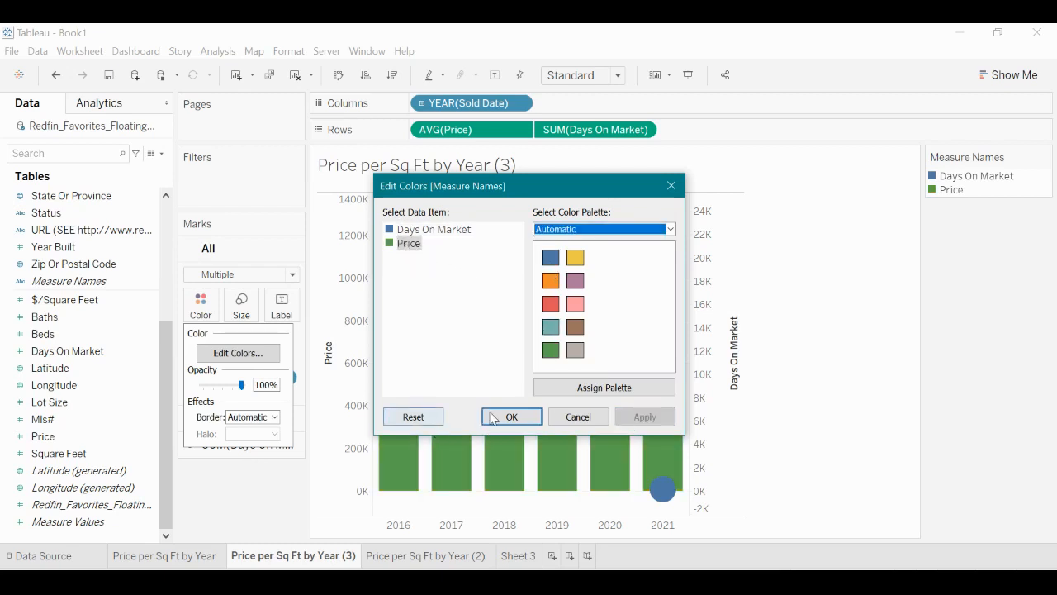
click(492, 417)
Step: Reduce the opacity of all marks to 63% and give them a dark gray border
click(200, 305)
drag(241, 385, 234, 397)
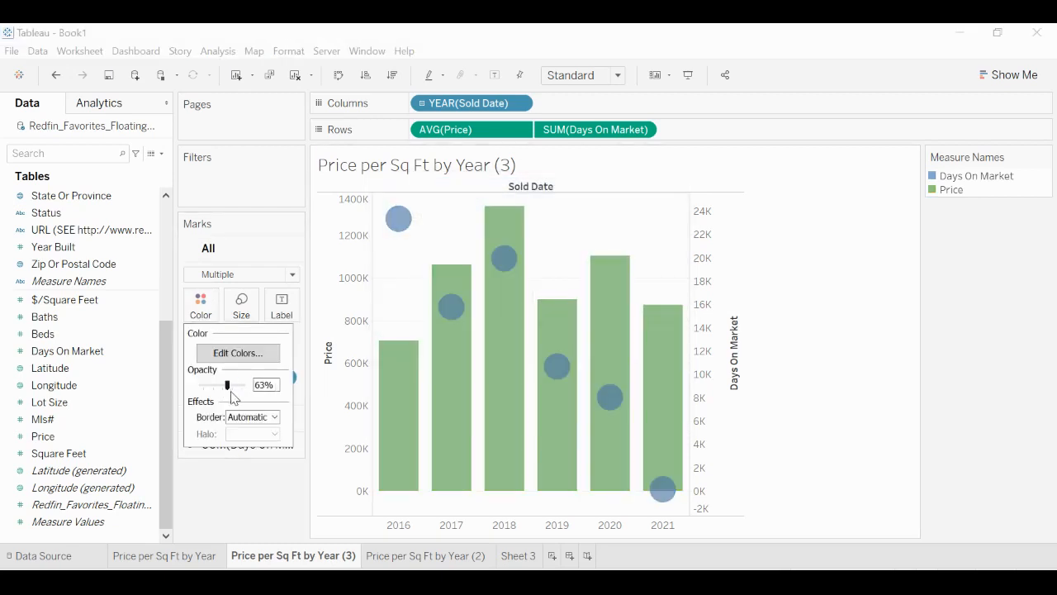
click(253, 416)
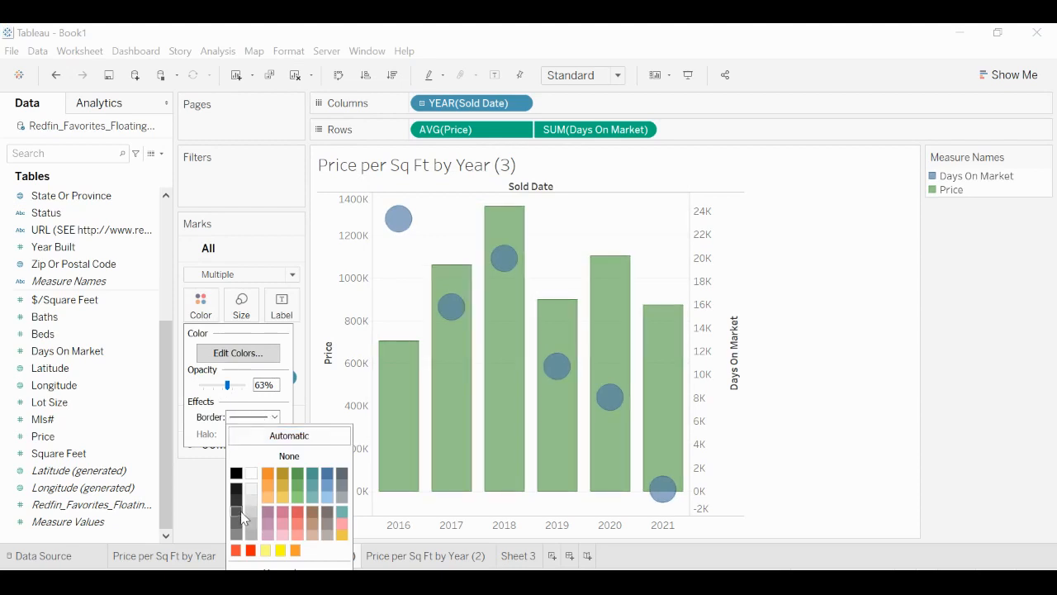
click(241, 517)
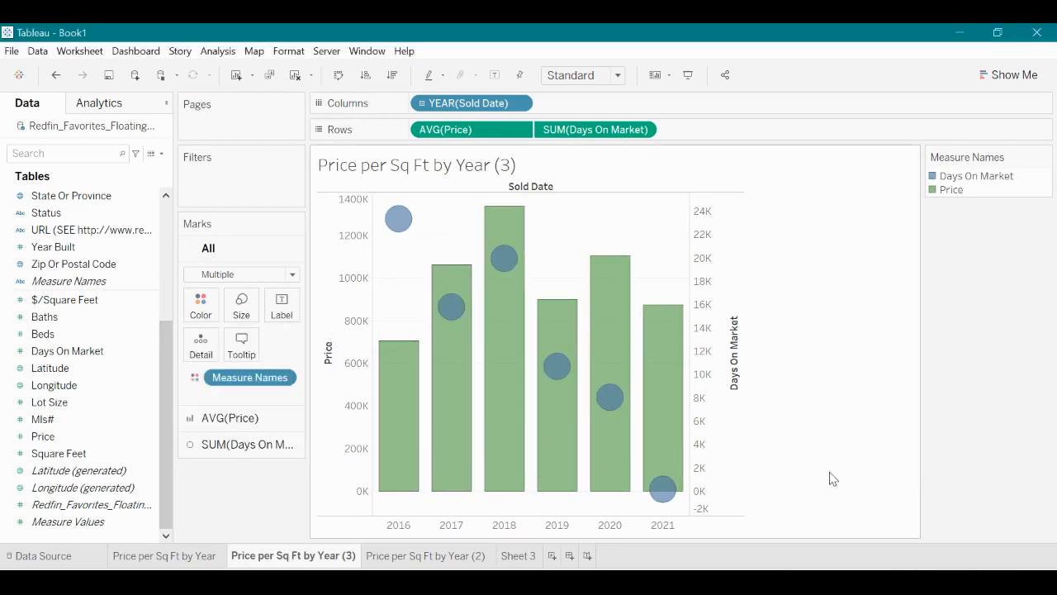
Step: Change the aggregation of Days On Market in Rows from SUM to AVG
mouse_move(655, 504)
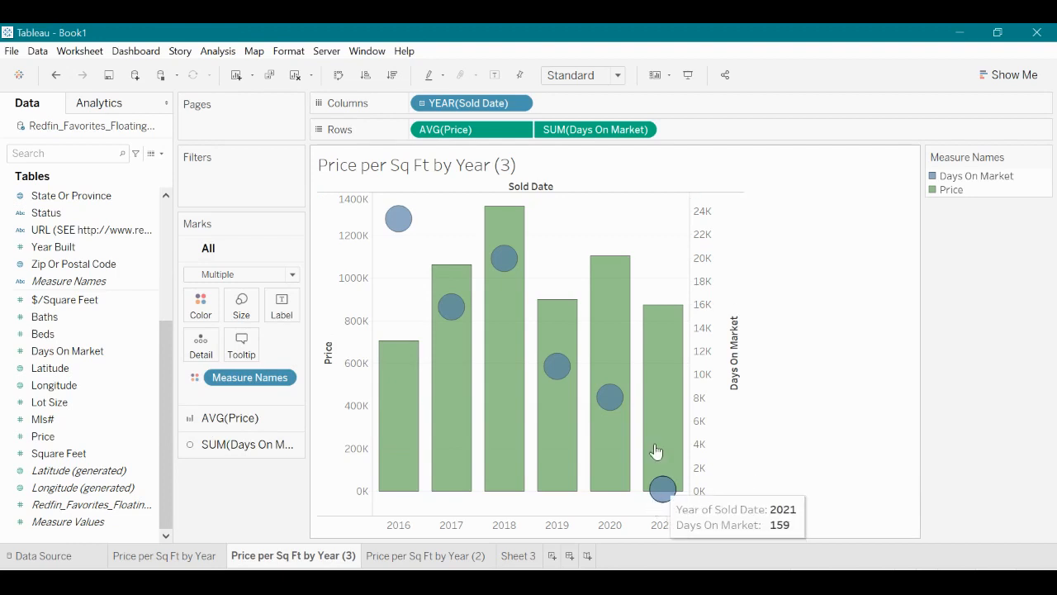
click(561, 129)
double_click(561, 129)
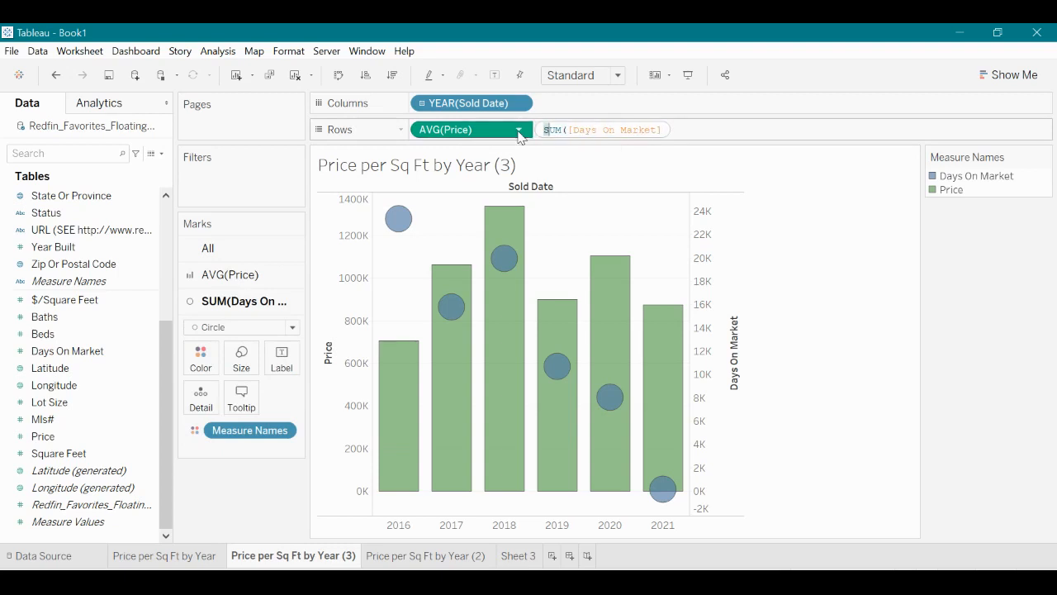
text(AVG)
key(Return)
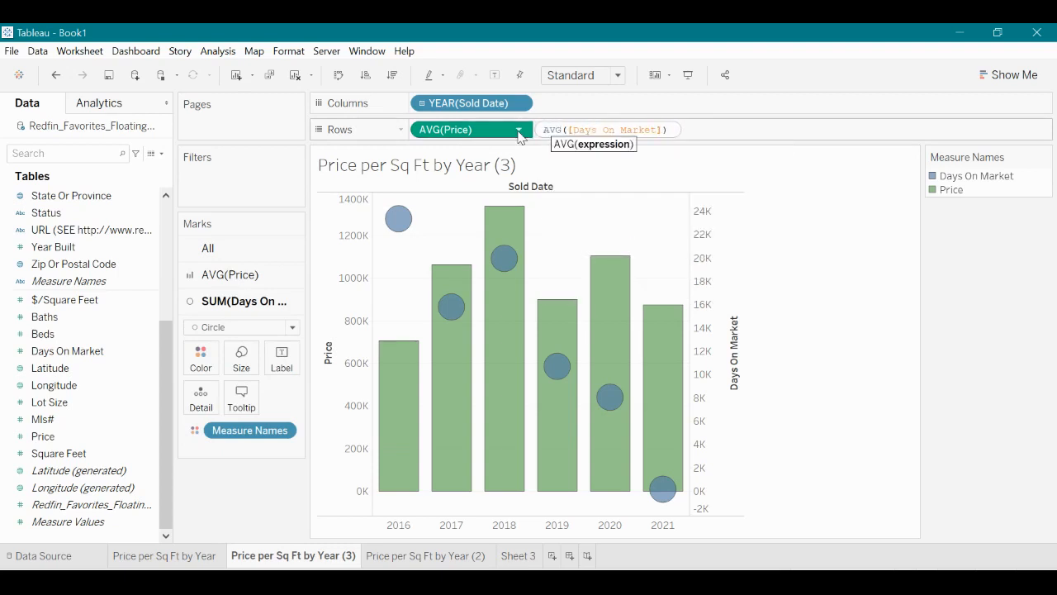
key(Return)
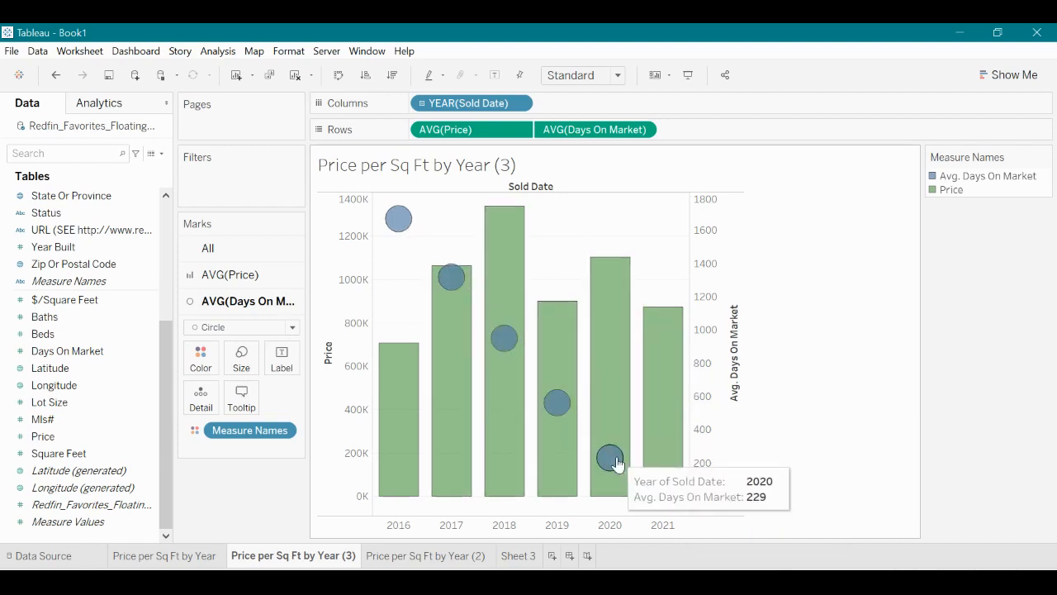
Step: Open the full underlying data for the 2016 average Days On Market circle
click(397, 219)
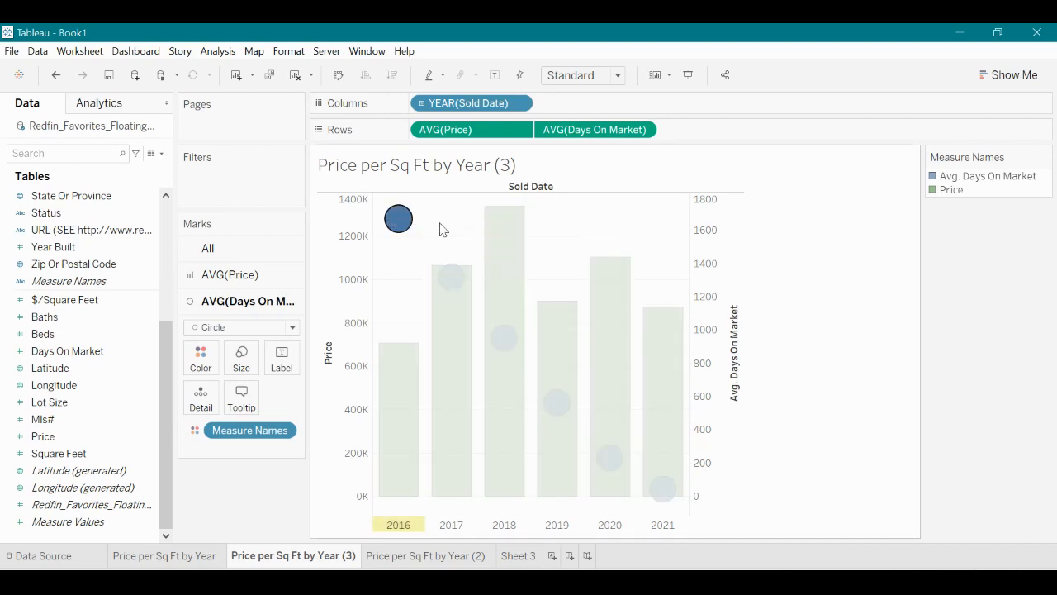
click(398, 218)
click(398, 218)
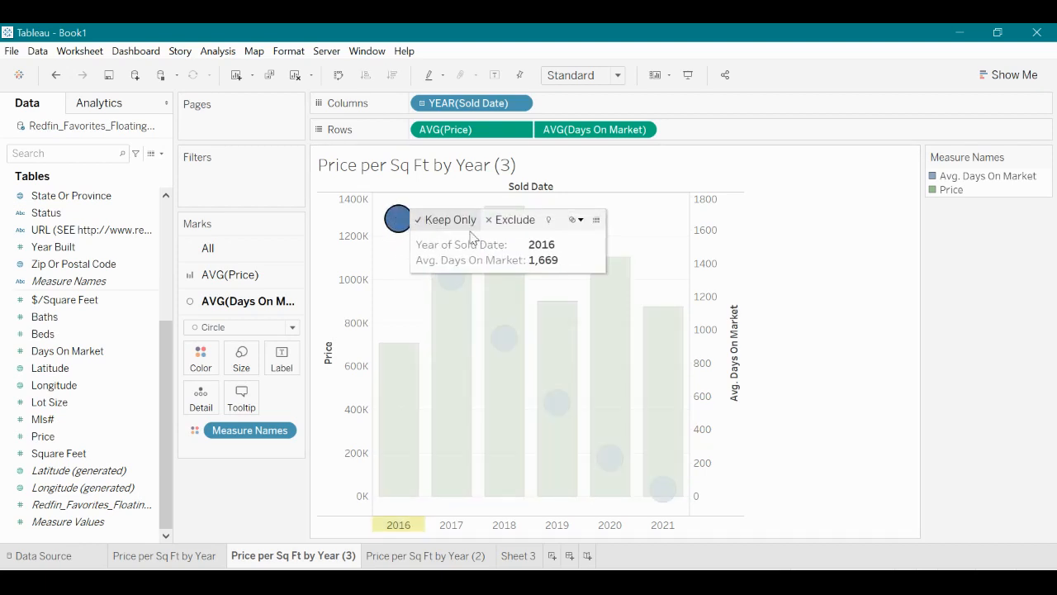
click(597, 221)
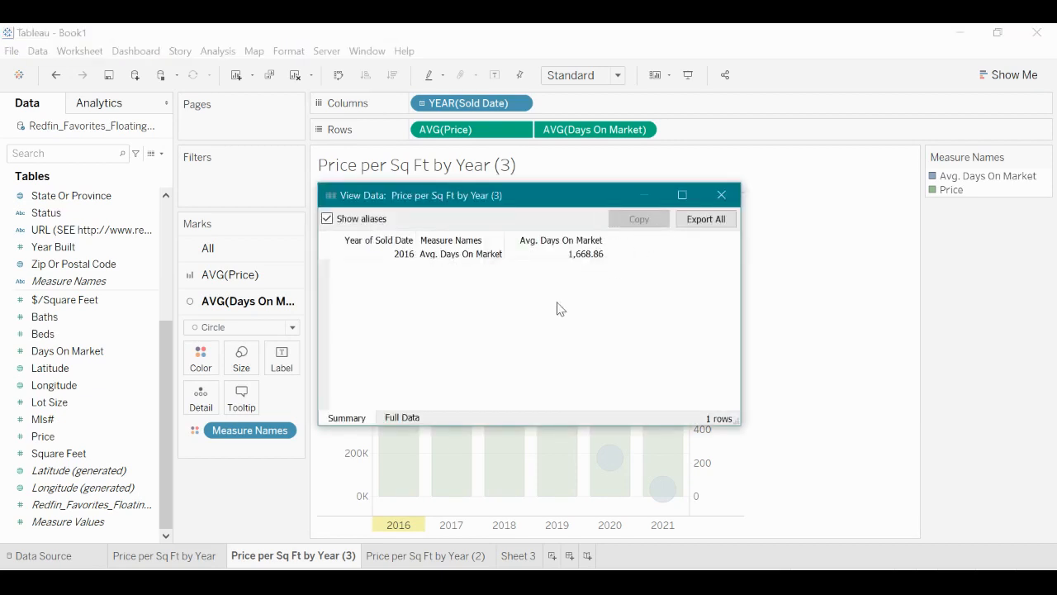
click(402, 418)
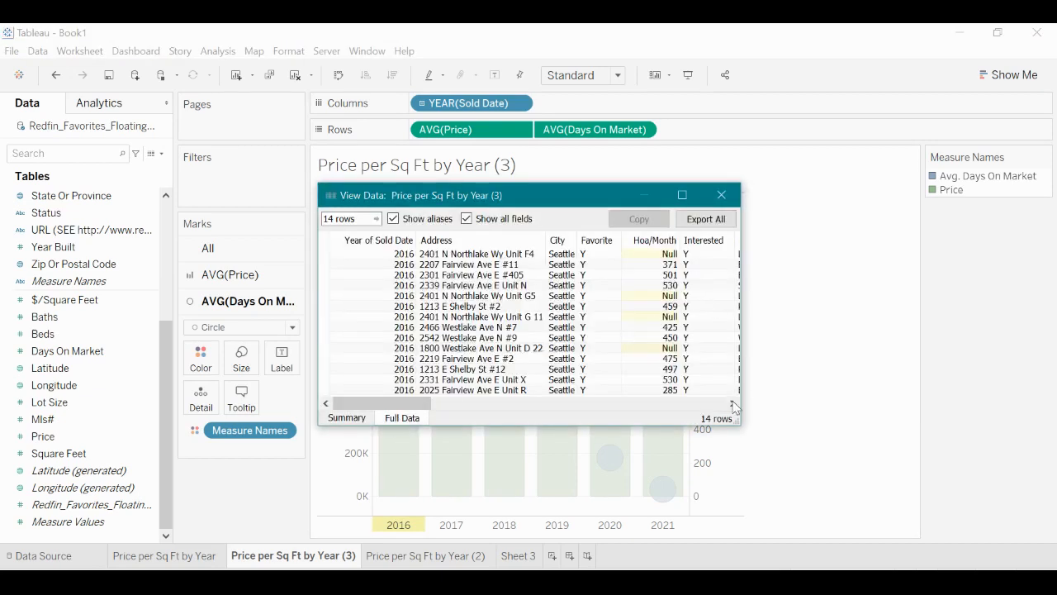
Step: Enlarge the data window, examine the 2016 sales' Days On Market and Sold Date columns, and close it
drag(735, 420, 1022, 563)
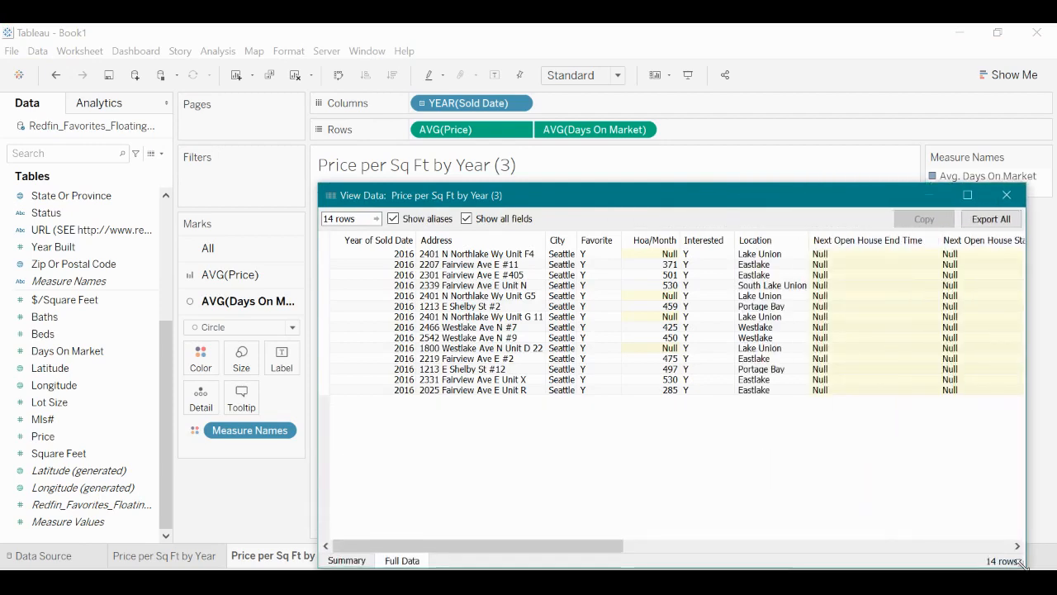
drag(746, 195, 516, 143)
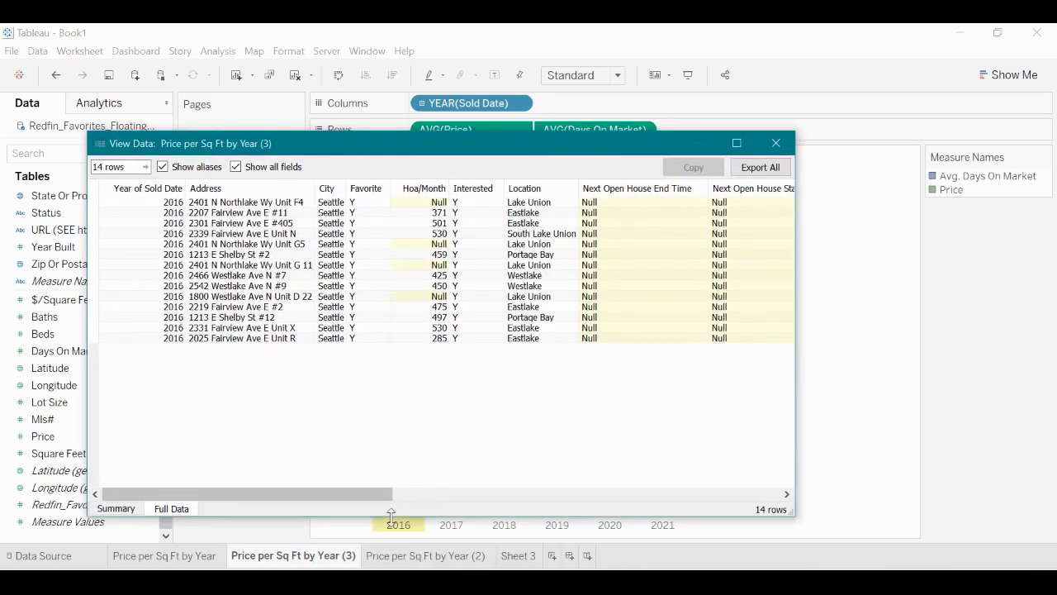
drag(382, 494, 774, 494)
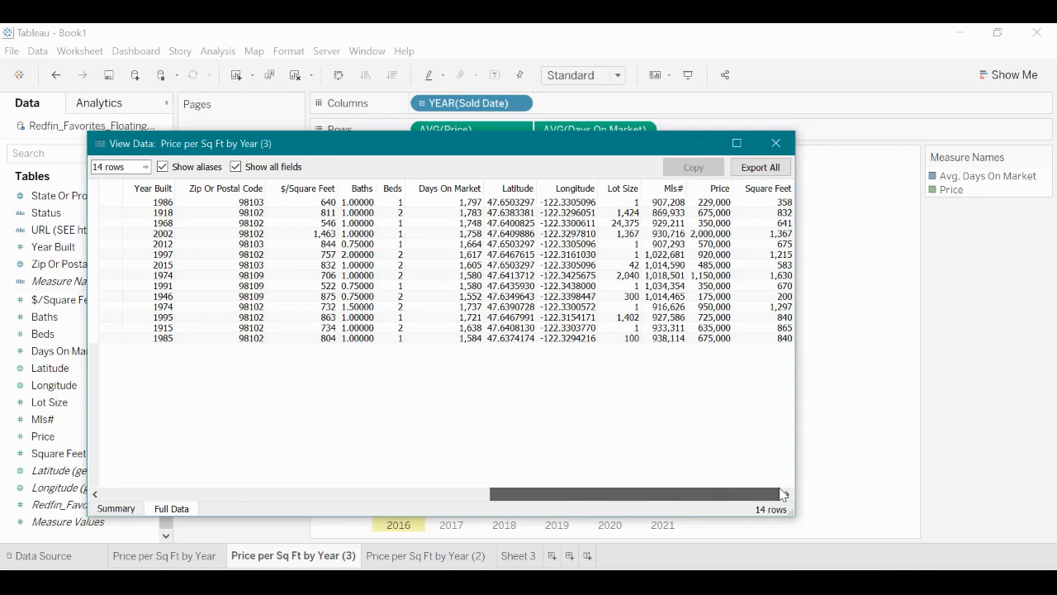
mouse_move(768, 492)
mouse_down()
mouse_move(744, 494)
mouse_move(761, 494)
mouse_up()
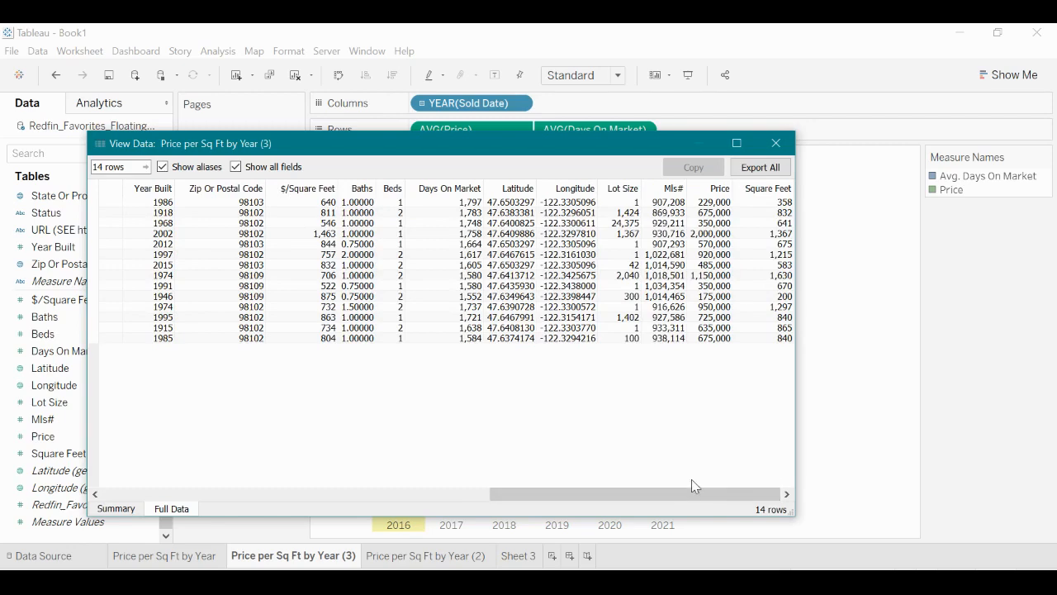
drag(672, 499, 557, 496)
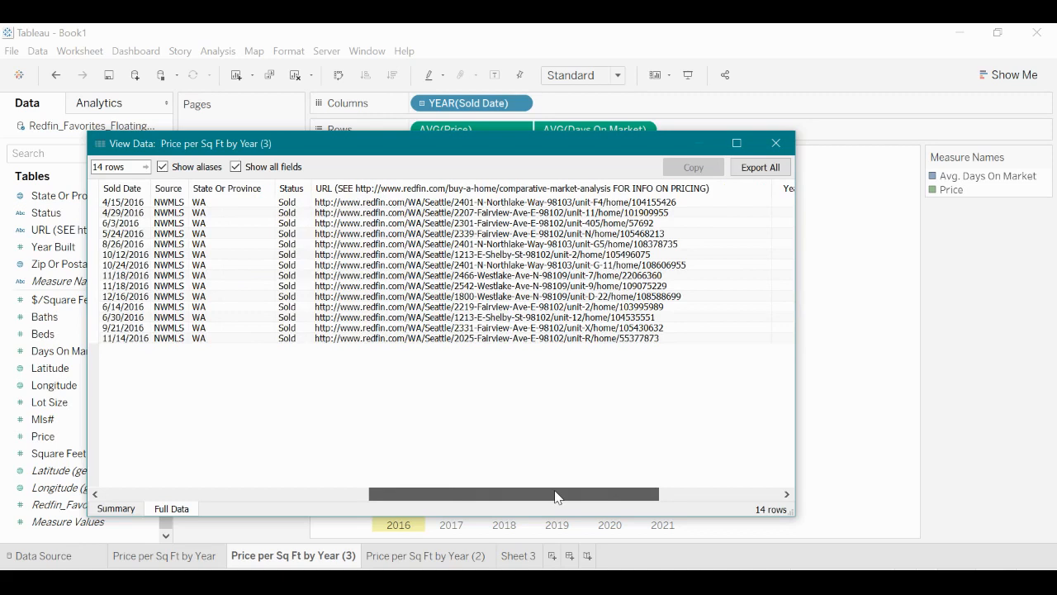
click(776, 143)
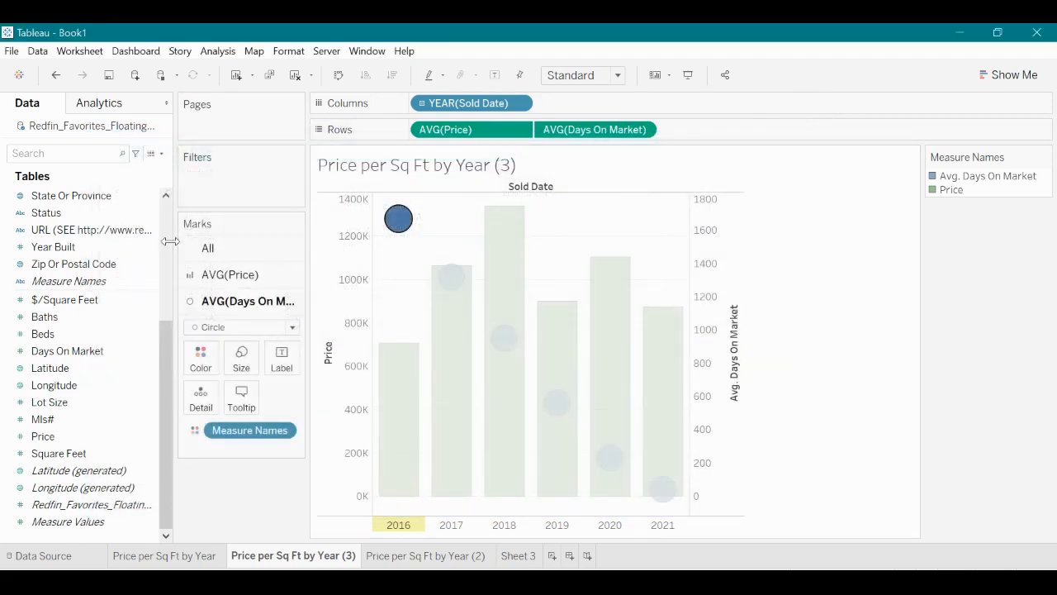
click(137, 250)
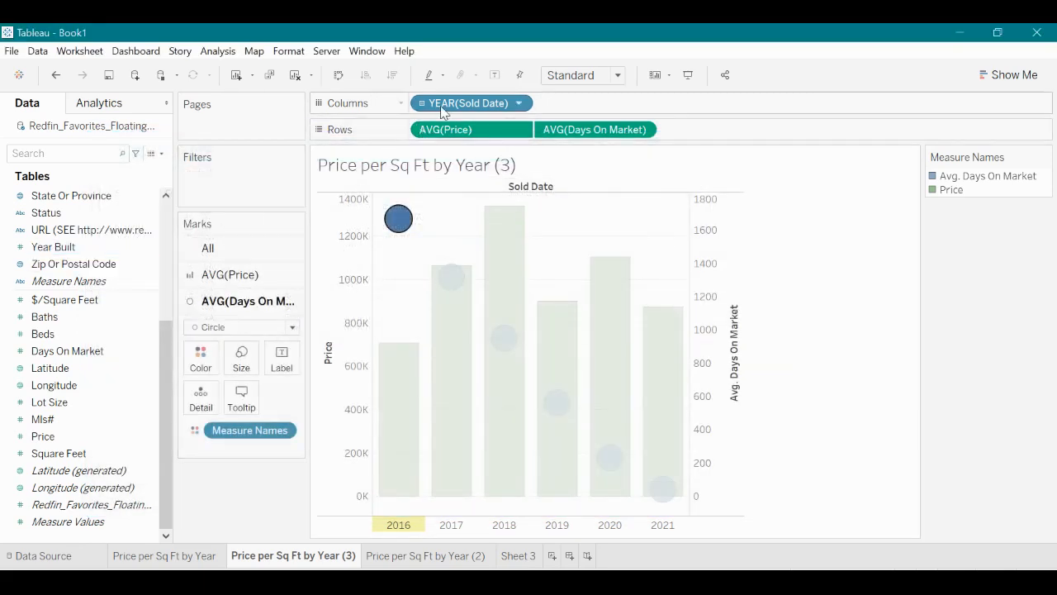
Step: Filter the sheet by years of Sold Date, leaving out 2016 and keeping 2017 through 2021
drag(442, 108, 267, 193)
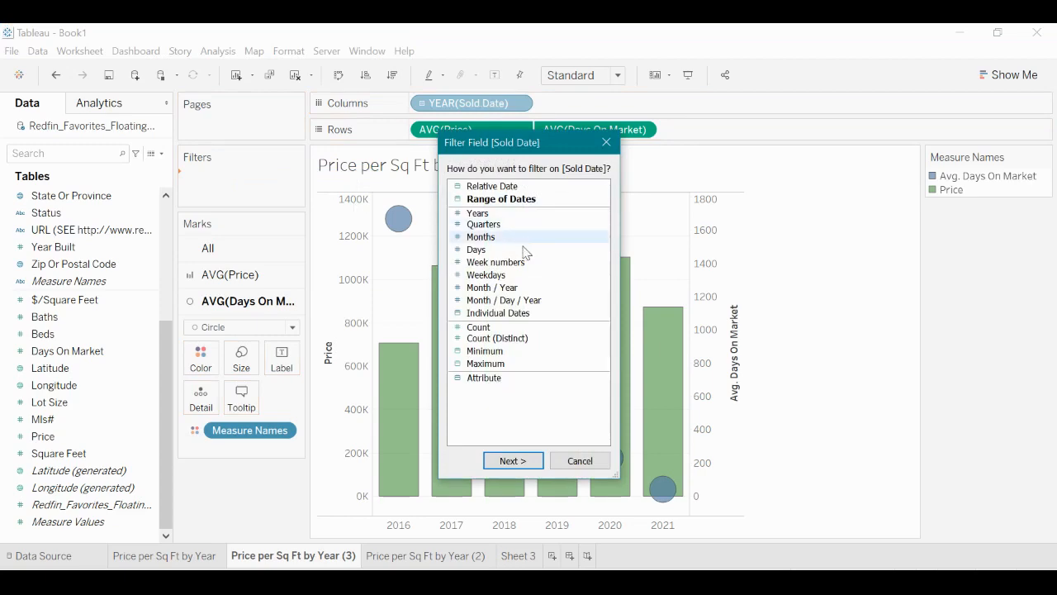
click(514, 214)
click(513, 460)
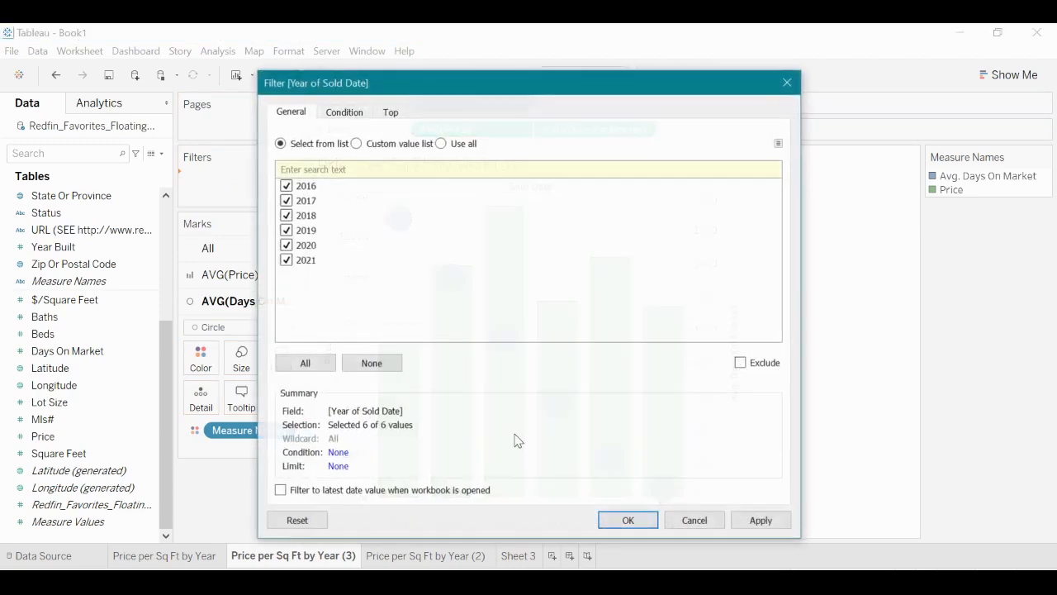
click(286, 185)
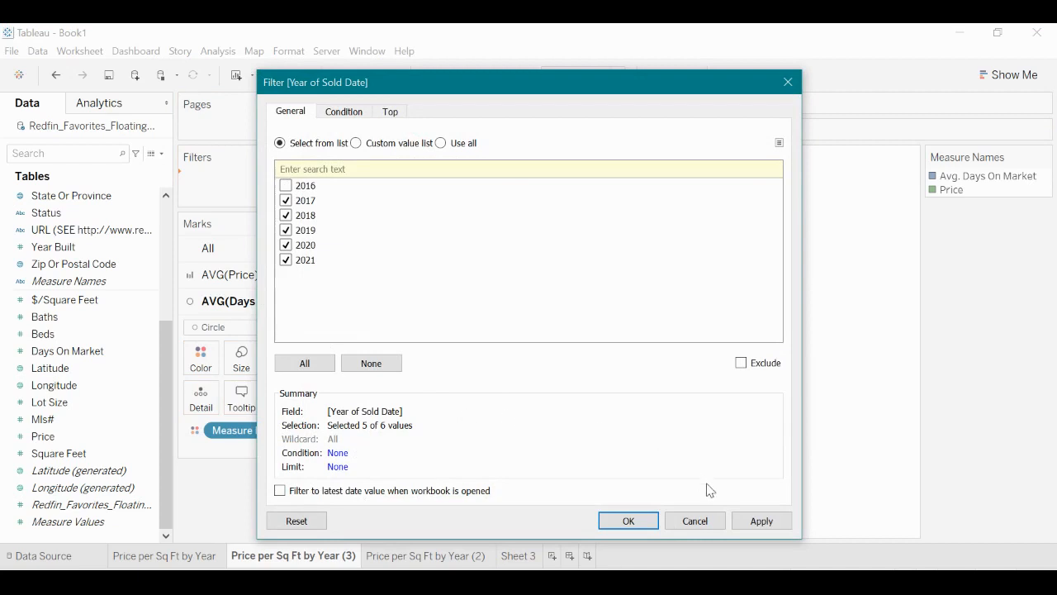
click(760, 522)
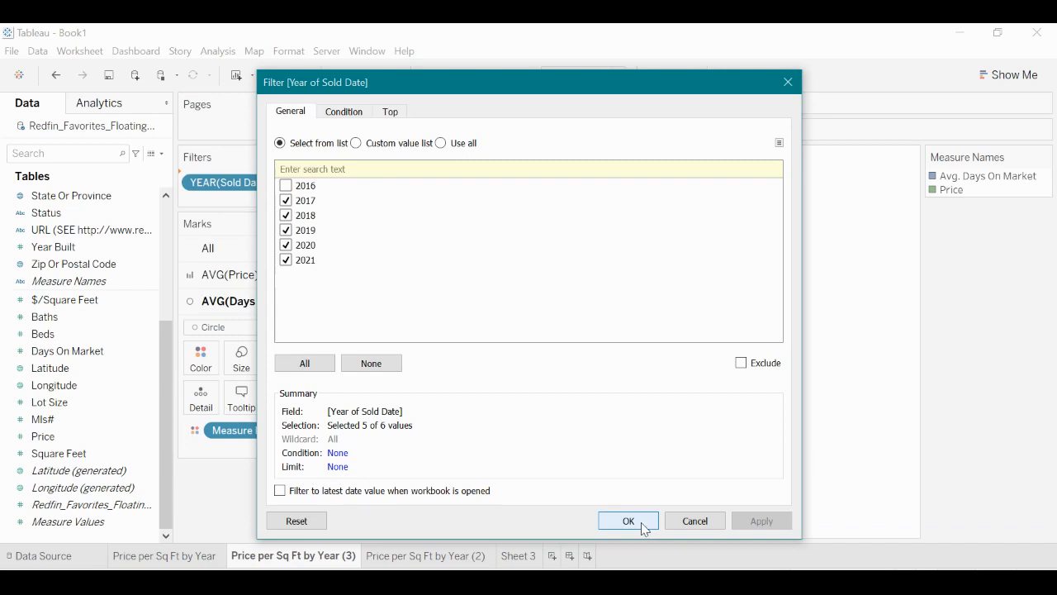
click(641, 523)
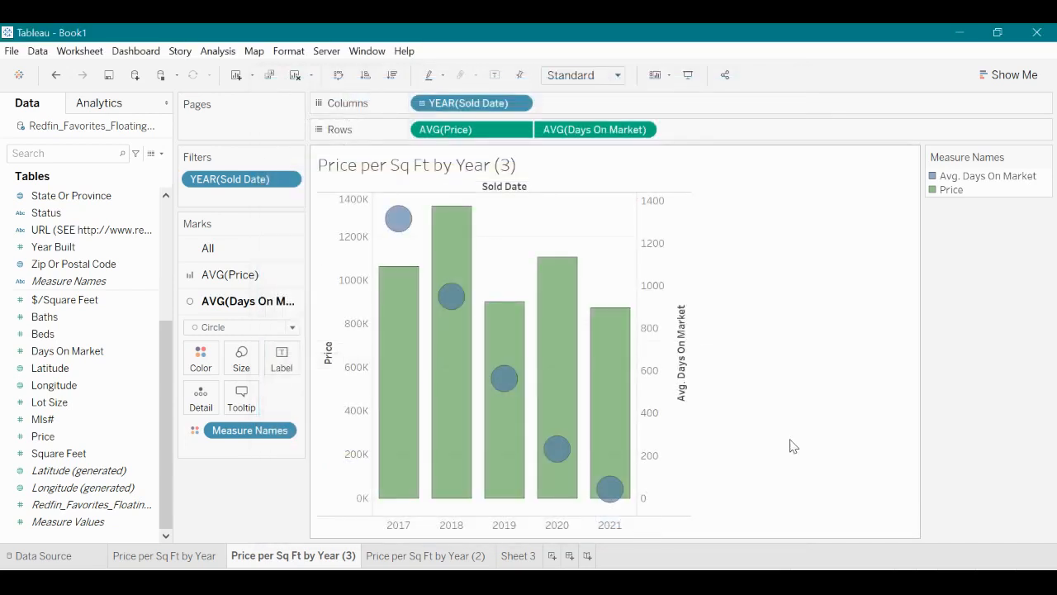
Step: Open the full underlying data for the 2017 average Days On Market circle, examine its Days On Market column, and close it
mouse_move(403, 229)
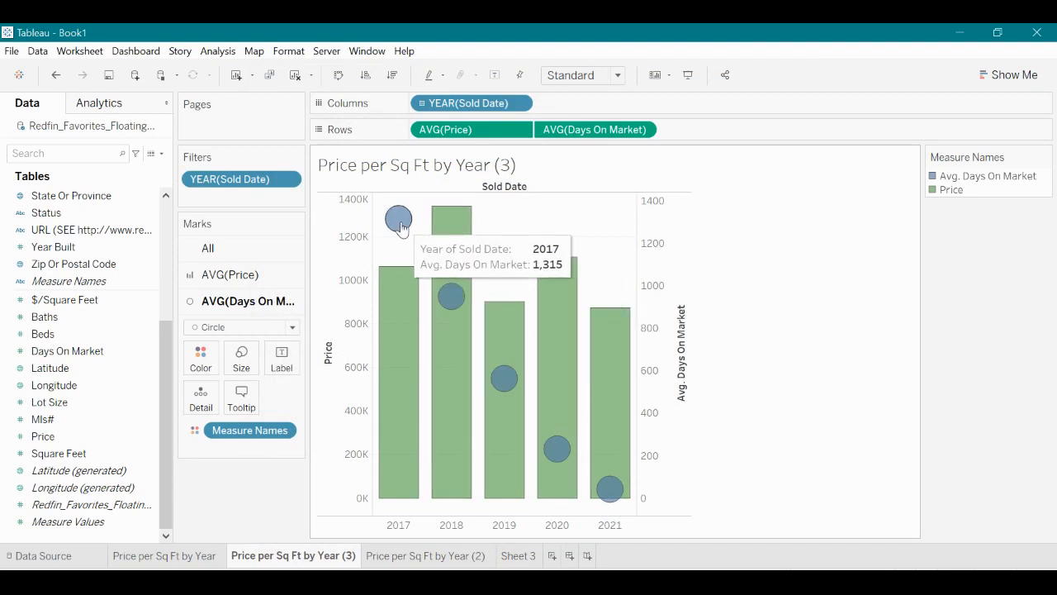
click(402, 227)
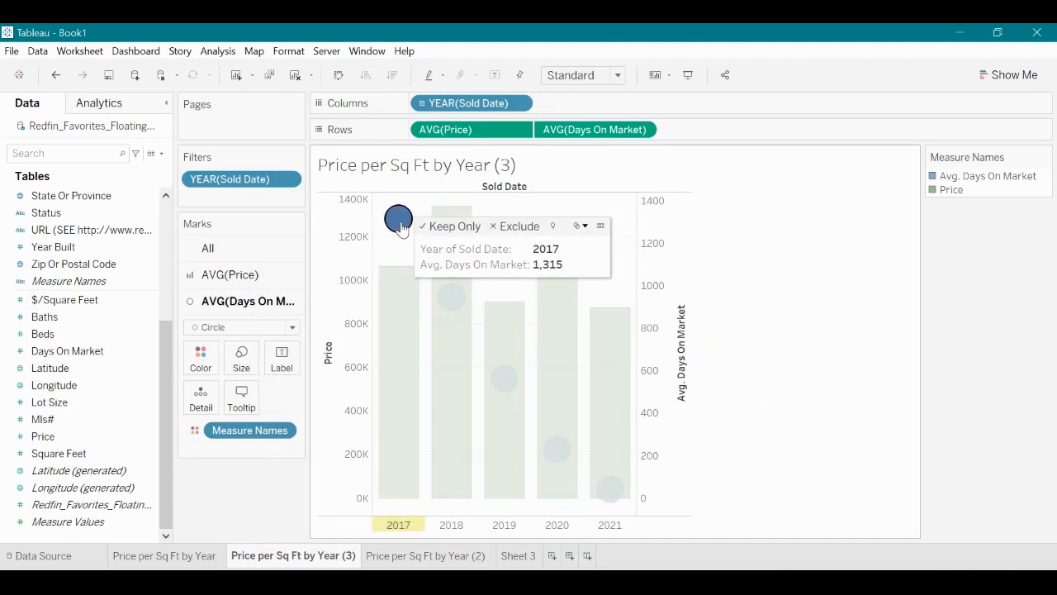
click(602, 224)
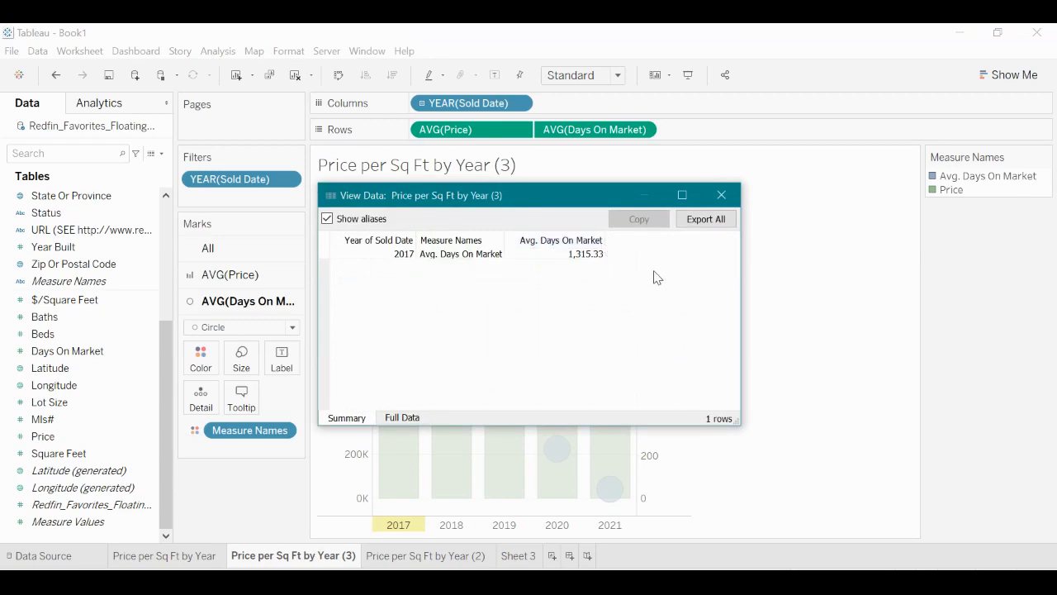
click(705, 219)
click(1037, 67)
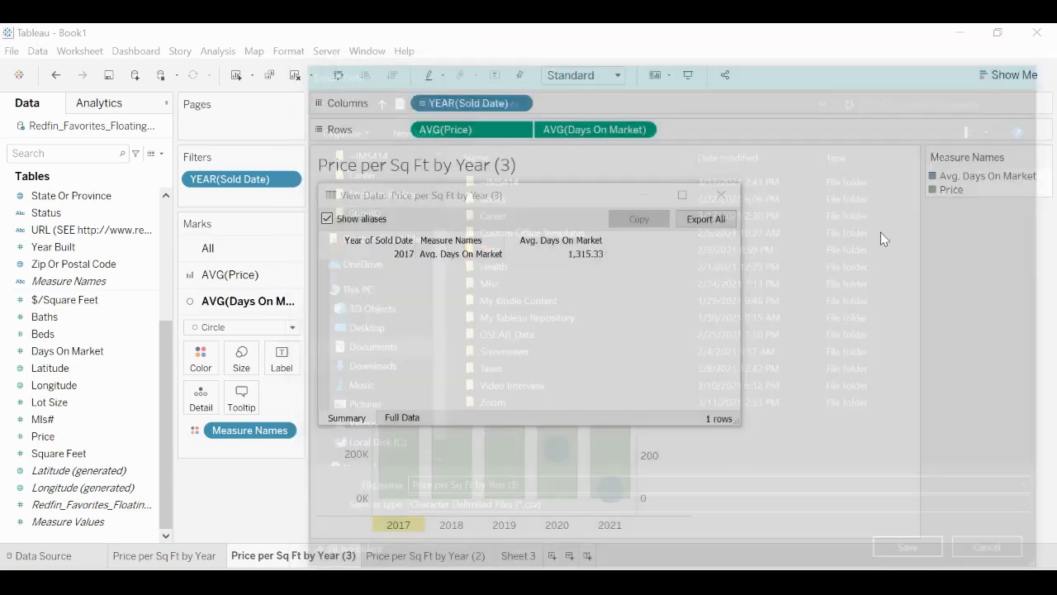
click(404, 418)
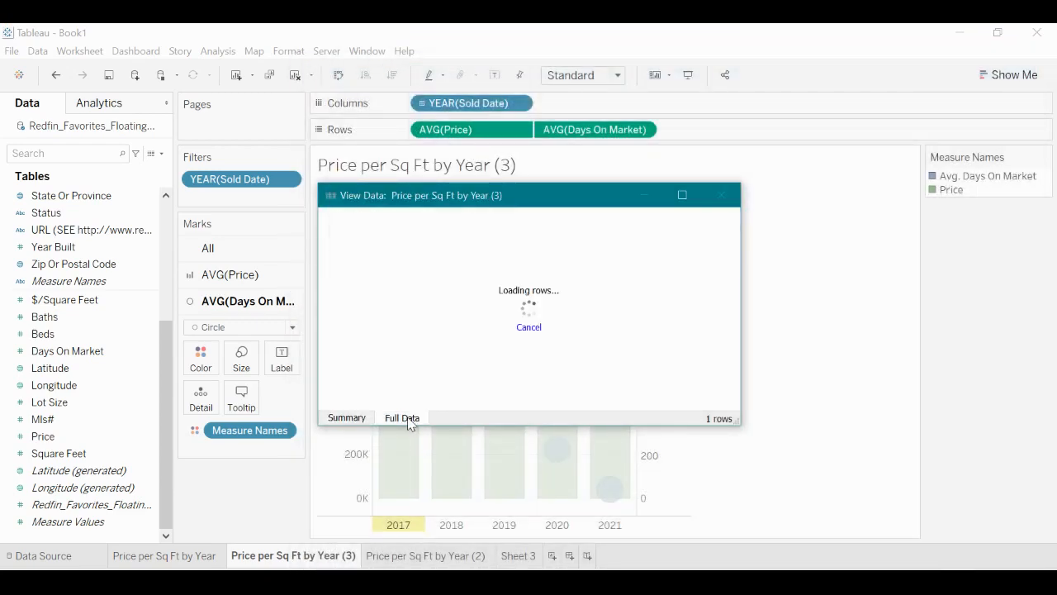
drag(475, 403, 661, 420)
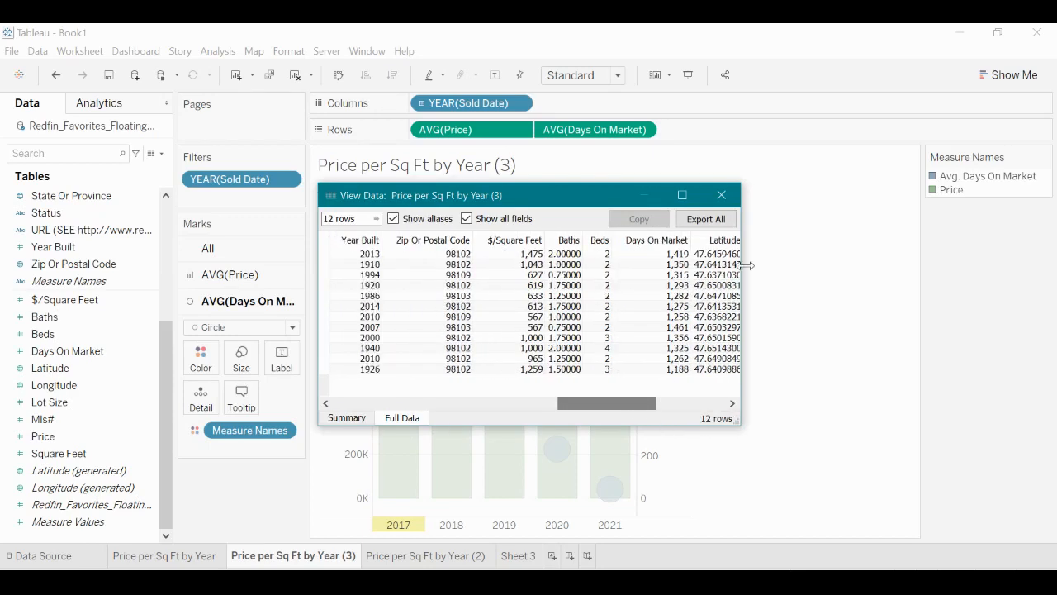
click(721, 197)
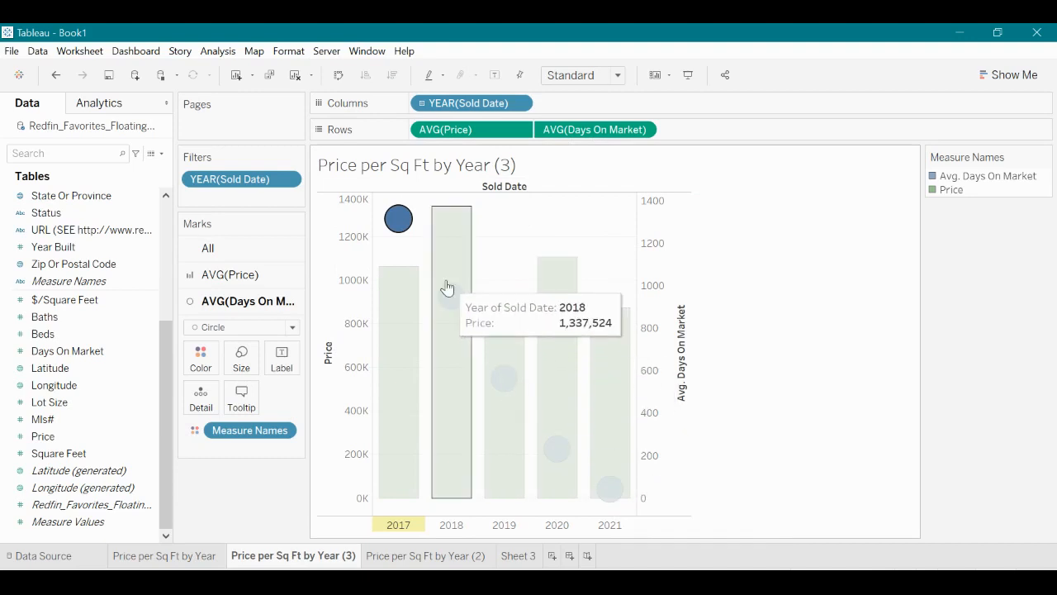
click(712, 472)
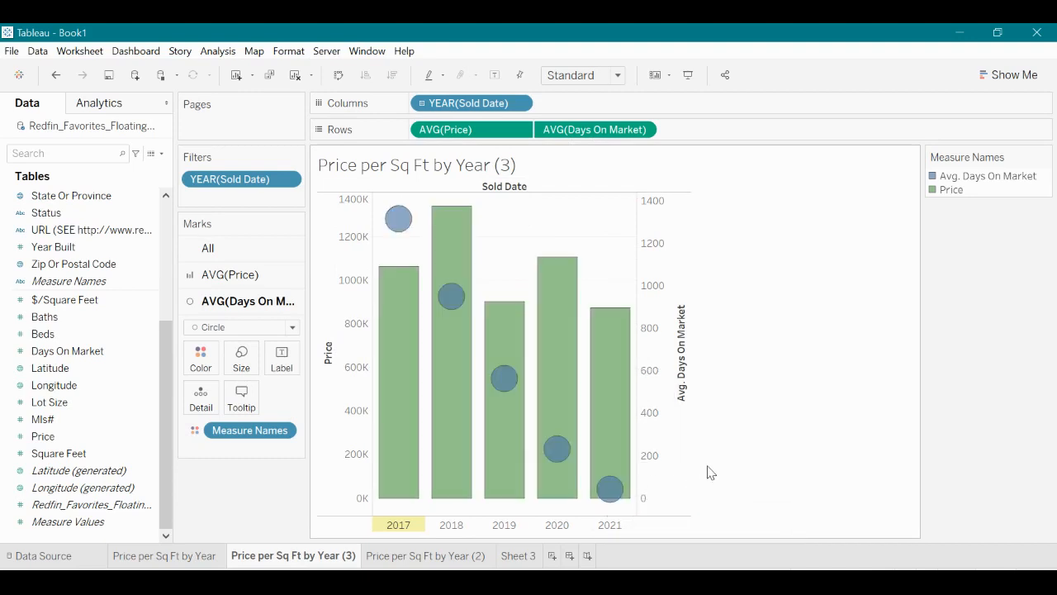
Step: Color the Price per Sq Ft by Year (3) sheet tab red and move it ahead of the other worksheets
right_click(351, 555)
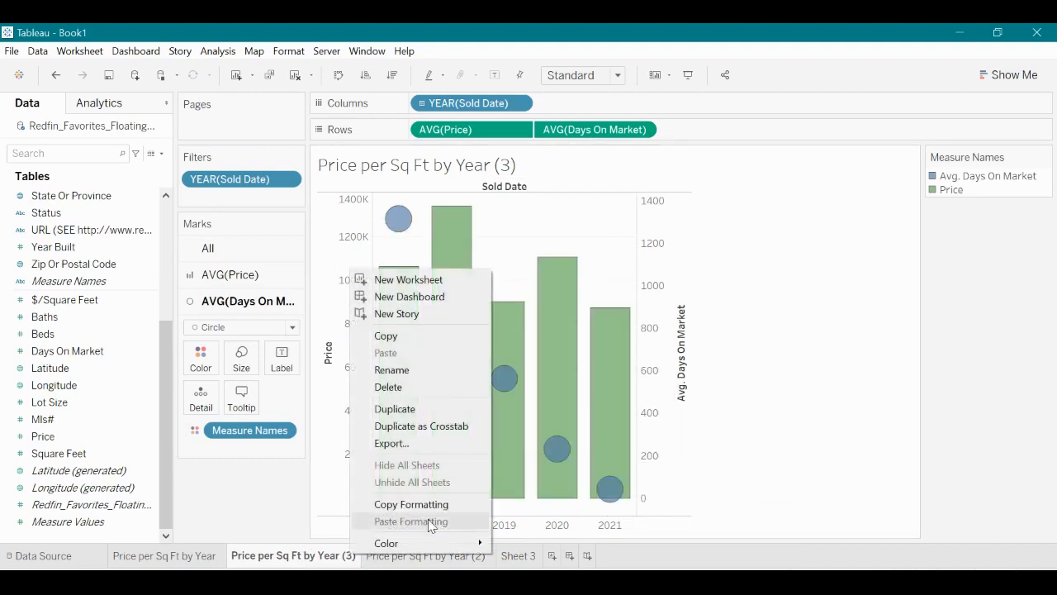
mouse_move(447, 547)
click(520, 522)
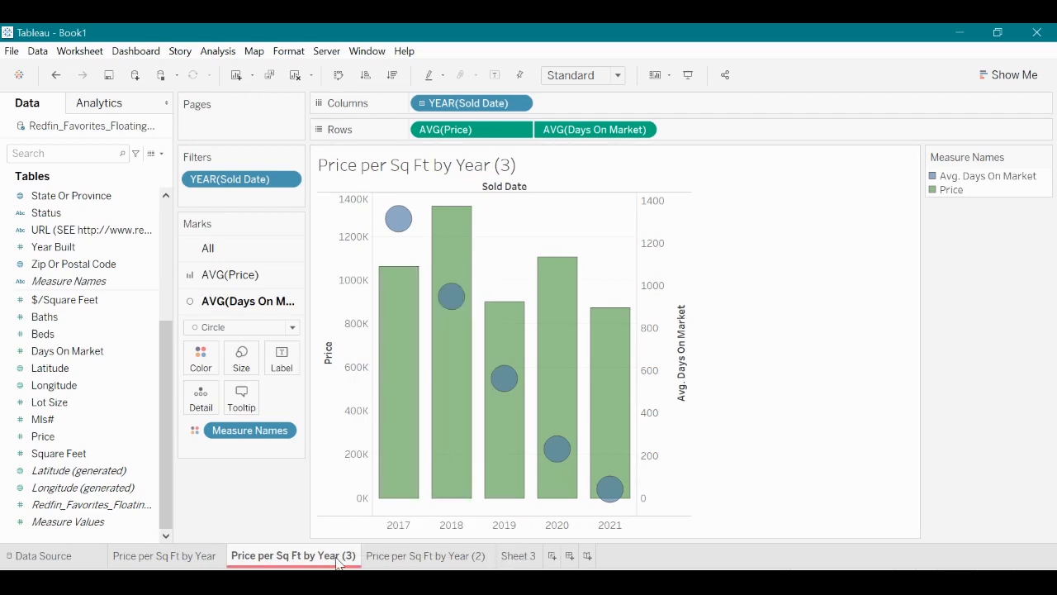
drag(228, 561, 132, 560)
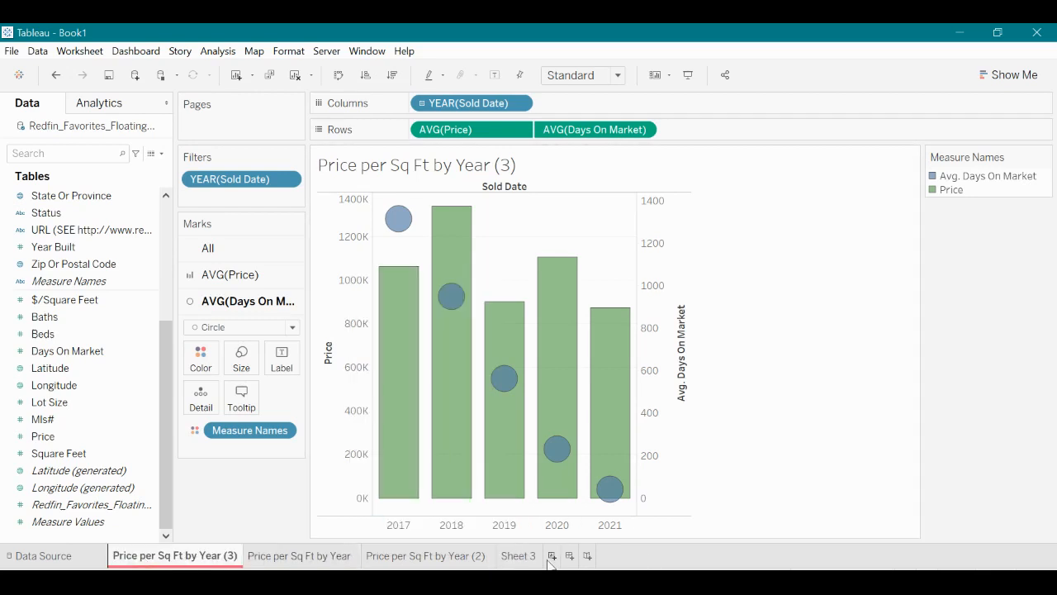
Step: On Sheet 3, place Year Built in Rows and Sold Date by year in Columns
click(519, 555)
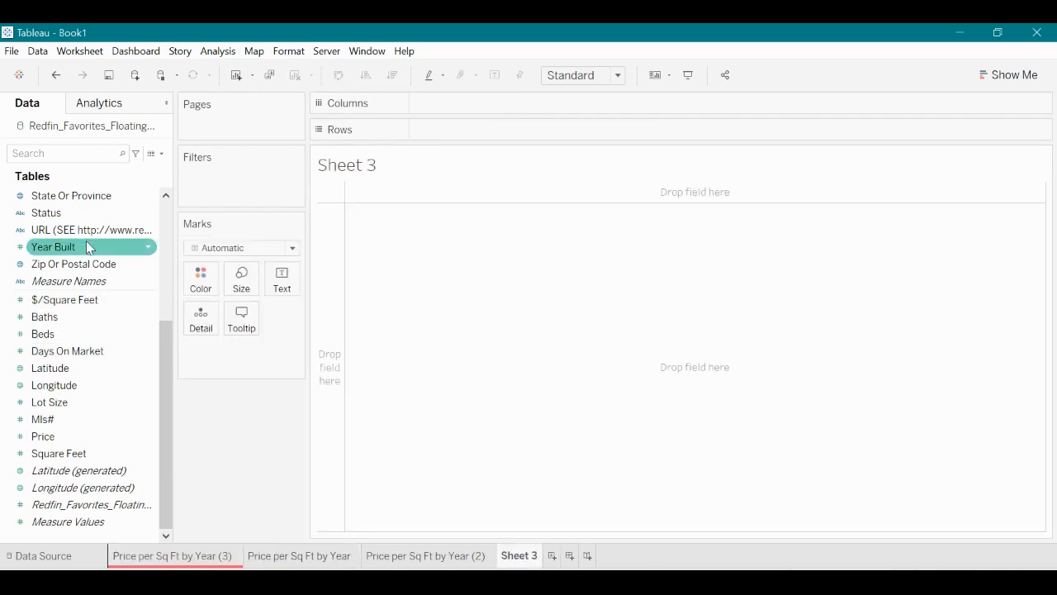
drag(88, 246, 472, 142)
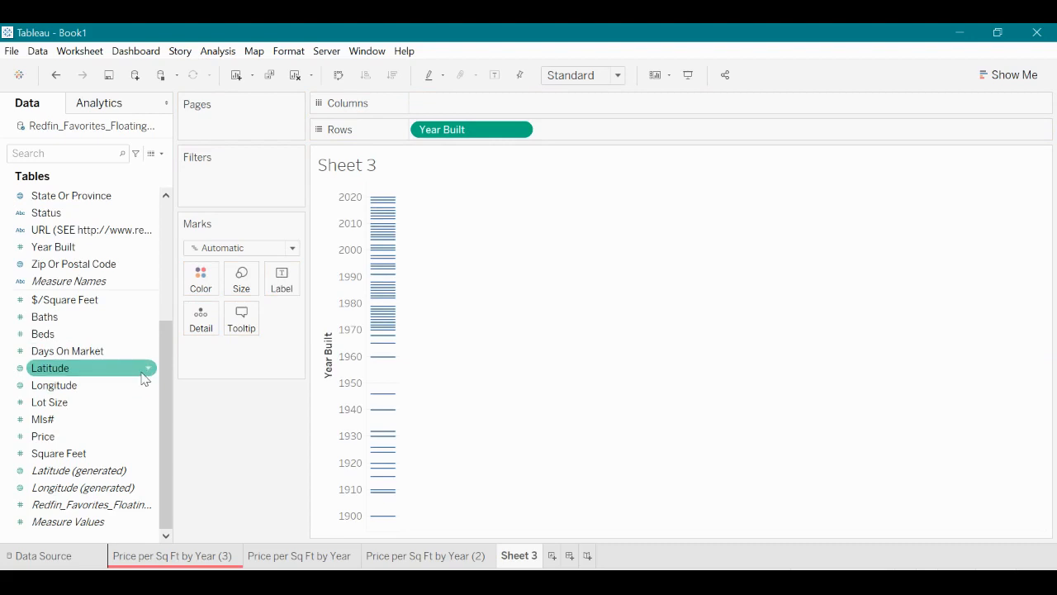
scroll(144, 378, up, 1)
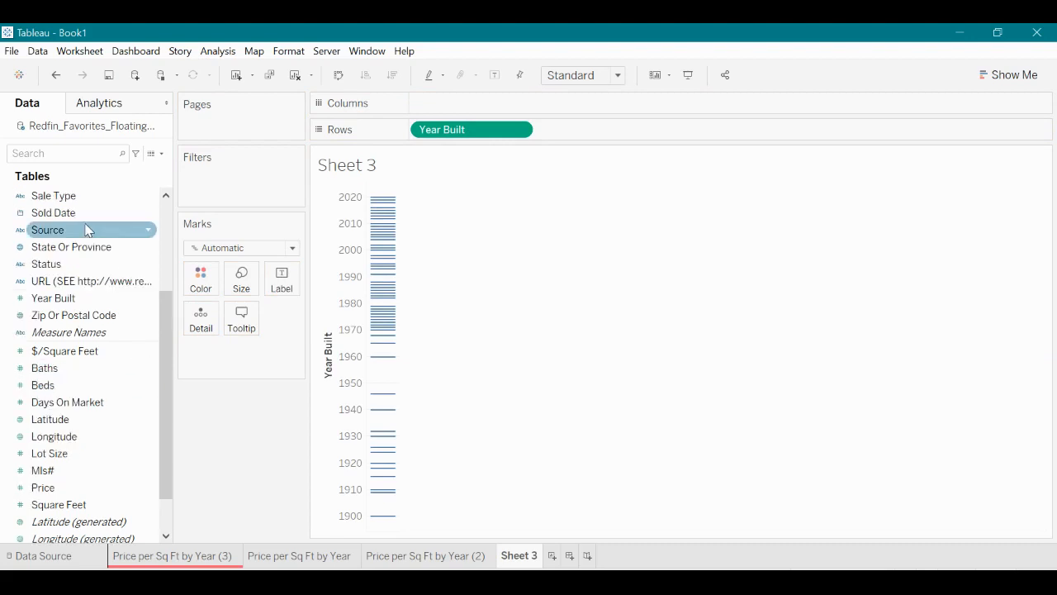
drag(54, 213, 460, 116)
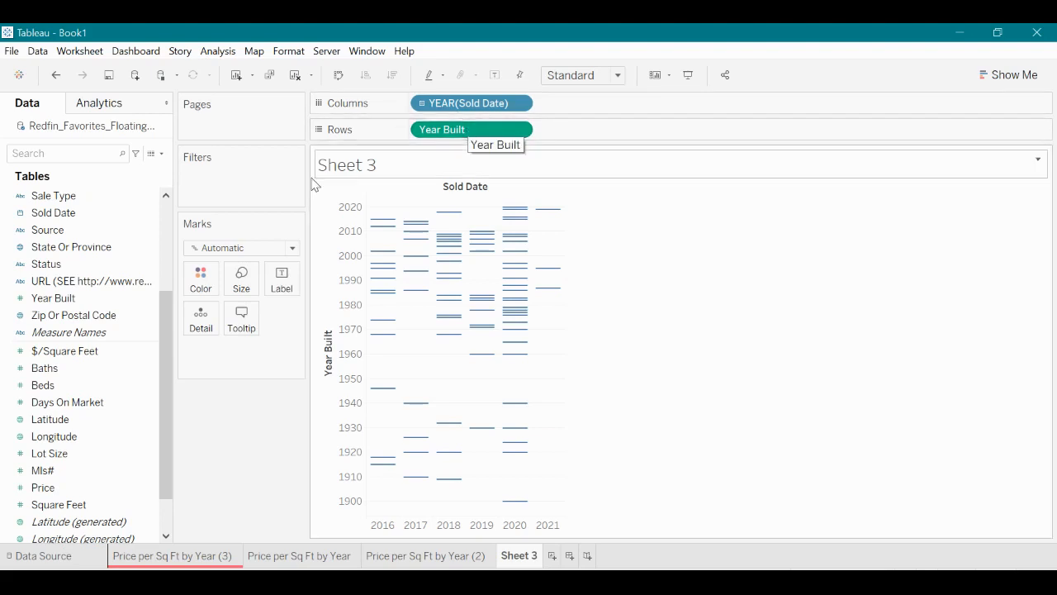
Step: Create a calculated field named Count Unique with the formula COUNTD([Mls#]) and add it to Rows beside Year Built
scroll(69, 339, down, 1)
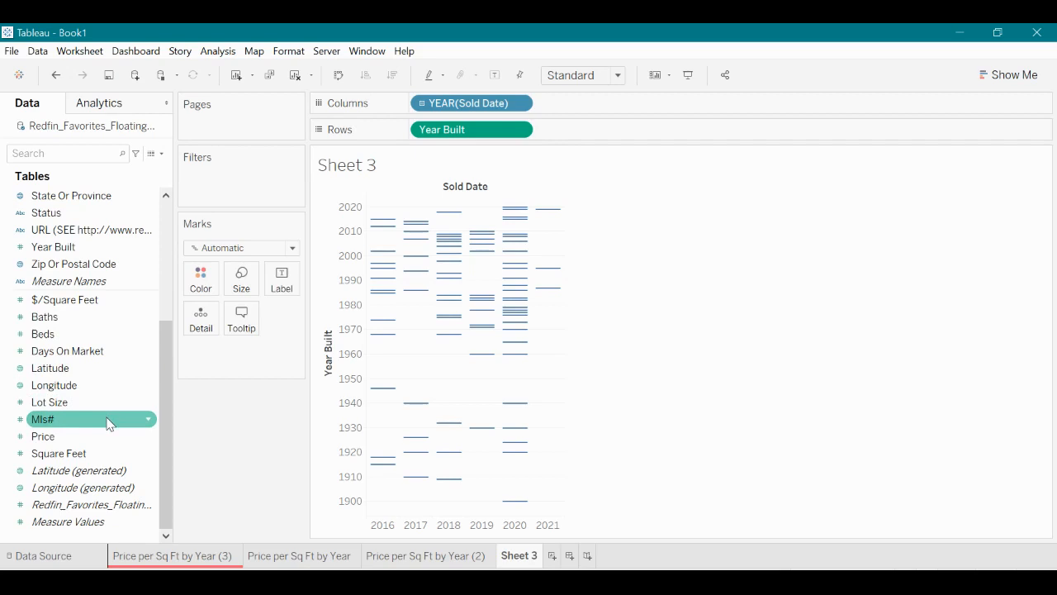
click(155, 153)
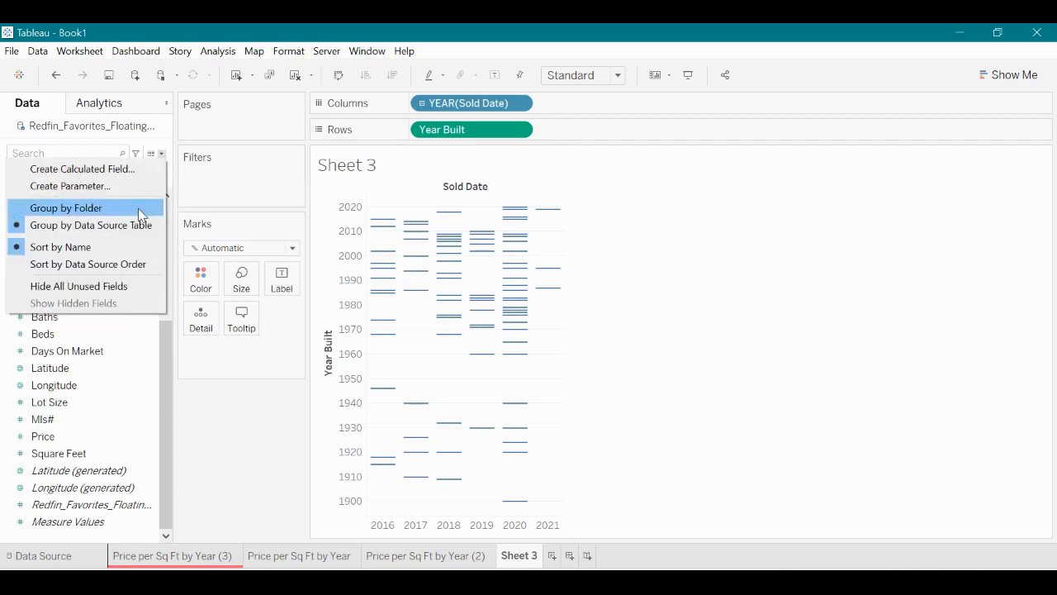
click(118, 171)
text(Count Unique)
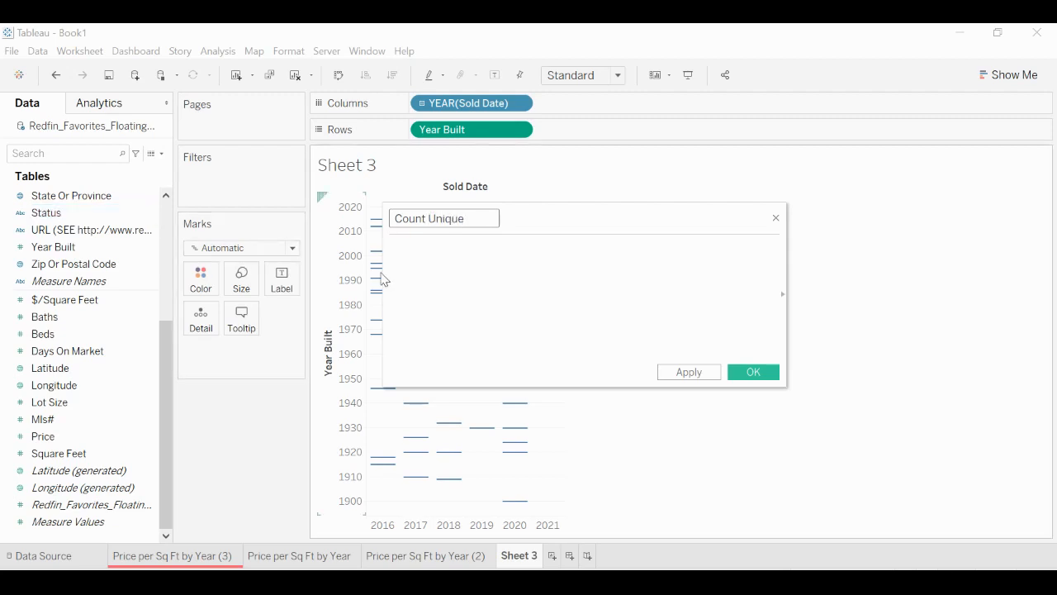
click(541, 302)
text(coun)
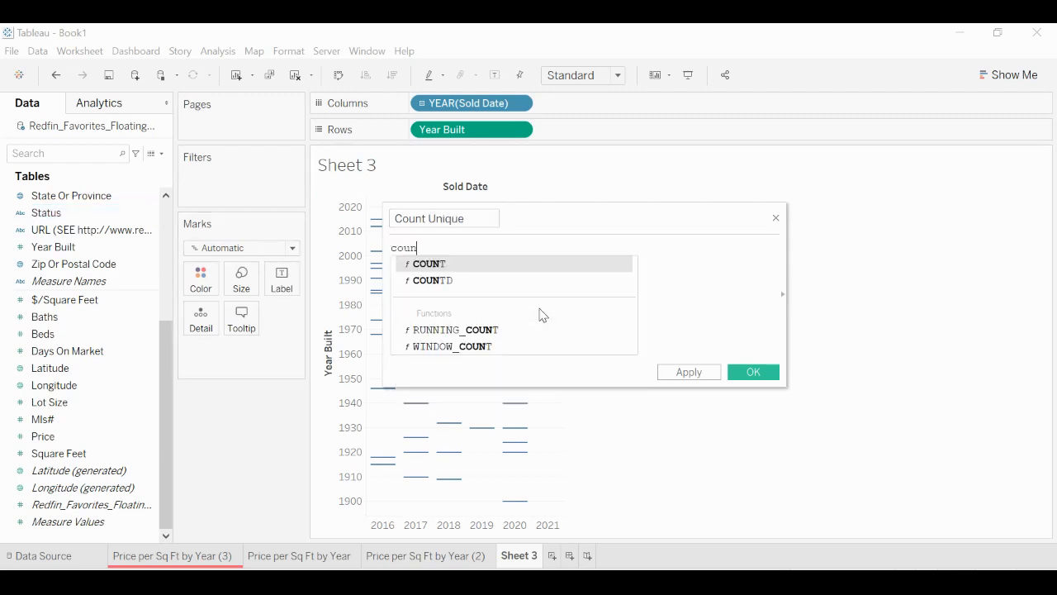
key(Down)
key(Return)
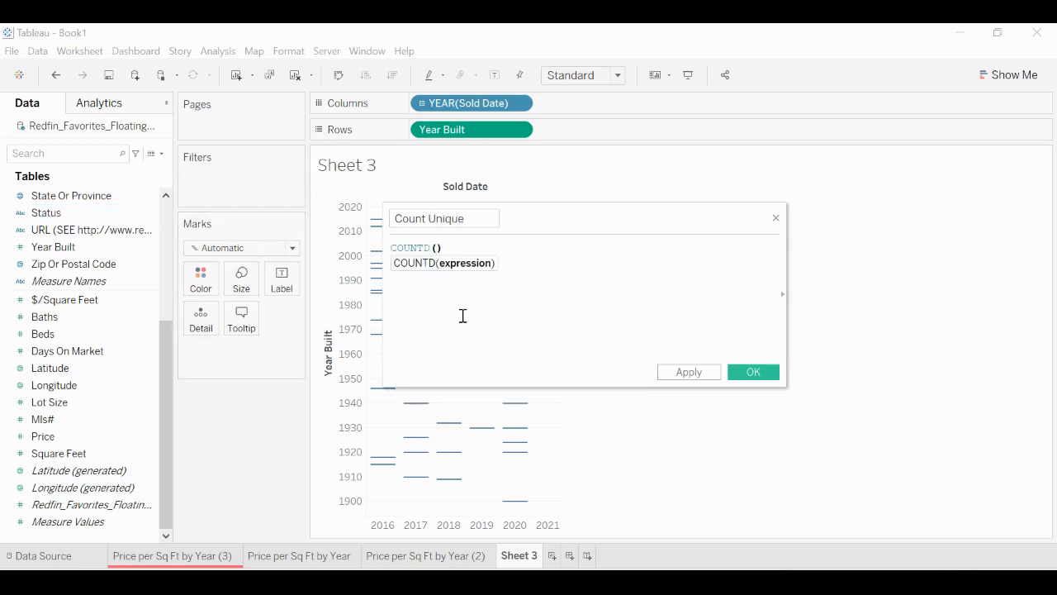
drag(78, 423, 436, 254)
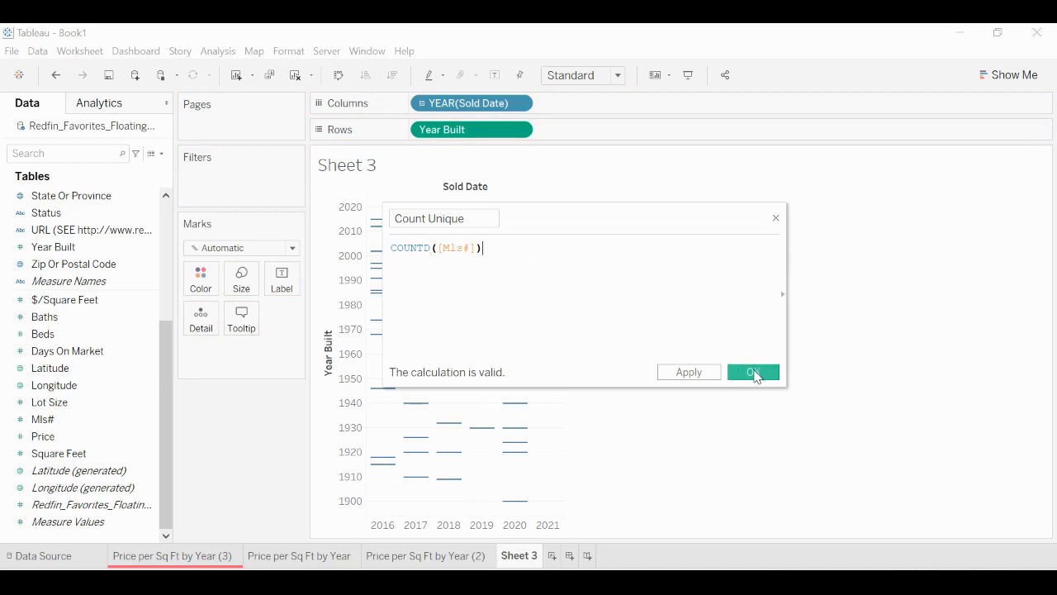
click(754, 372)
drag(75, 356, 613, 144)
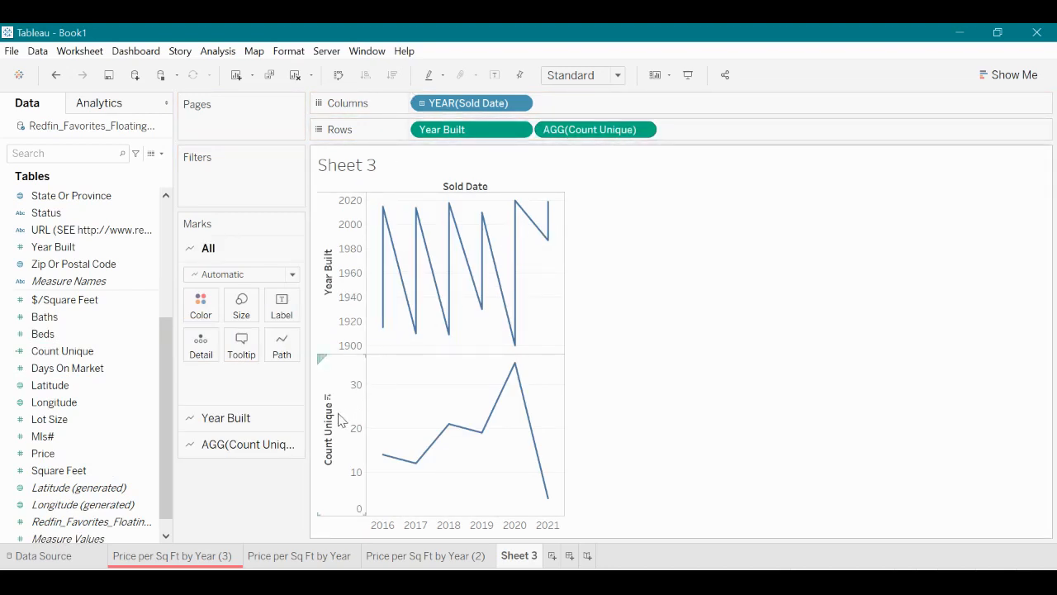
click(446, 130)
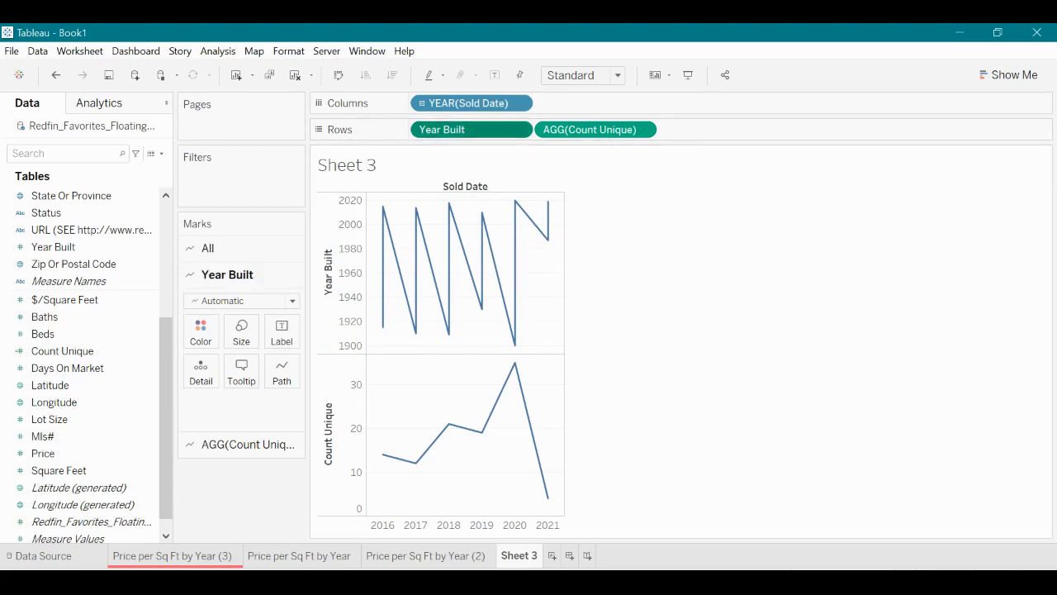
key(alt+Tab)
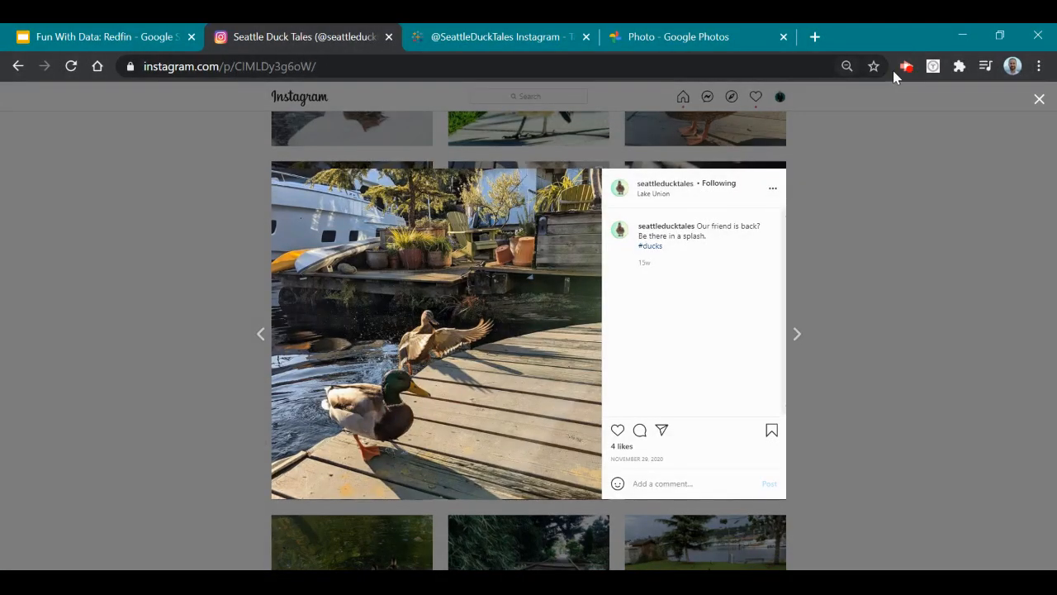
click(905, 68)
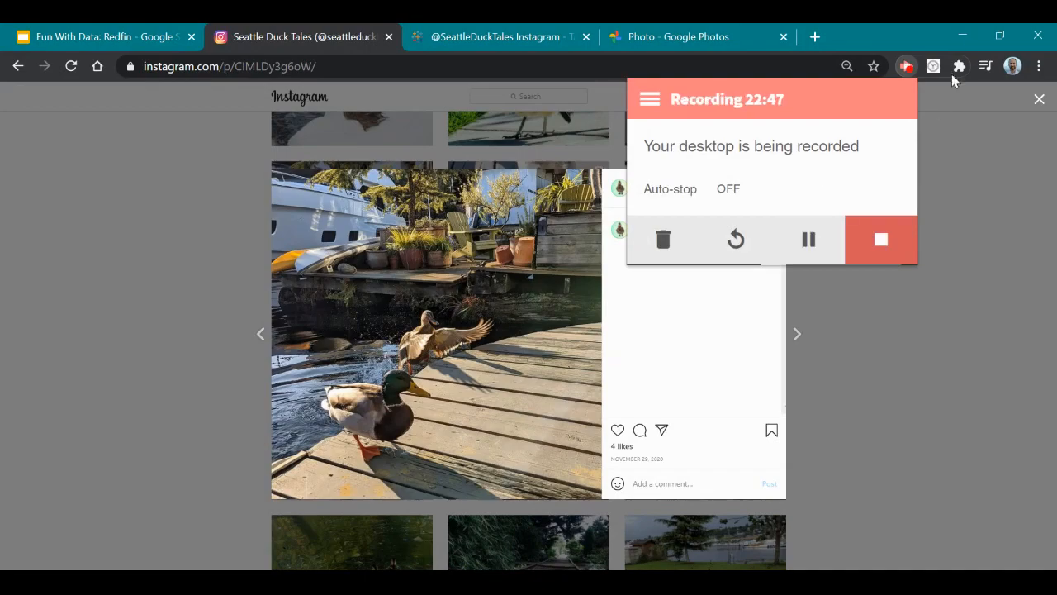
click(974, 36)
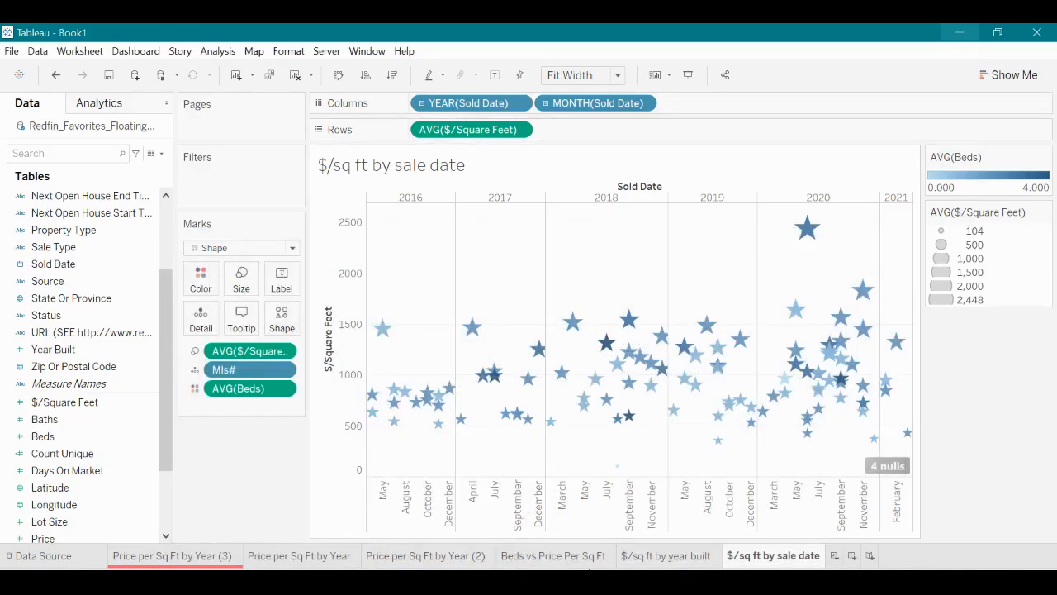
Step: Review the Price per Sq Ft by Year (2) and Beds vs Price Per Sq Ft sheets, examining the latter's 2017 beds and $/Square Feet values
click(557, 558)
click(457, 559)
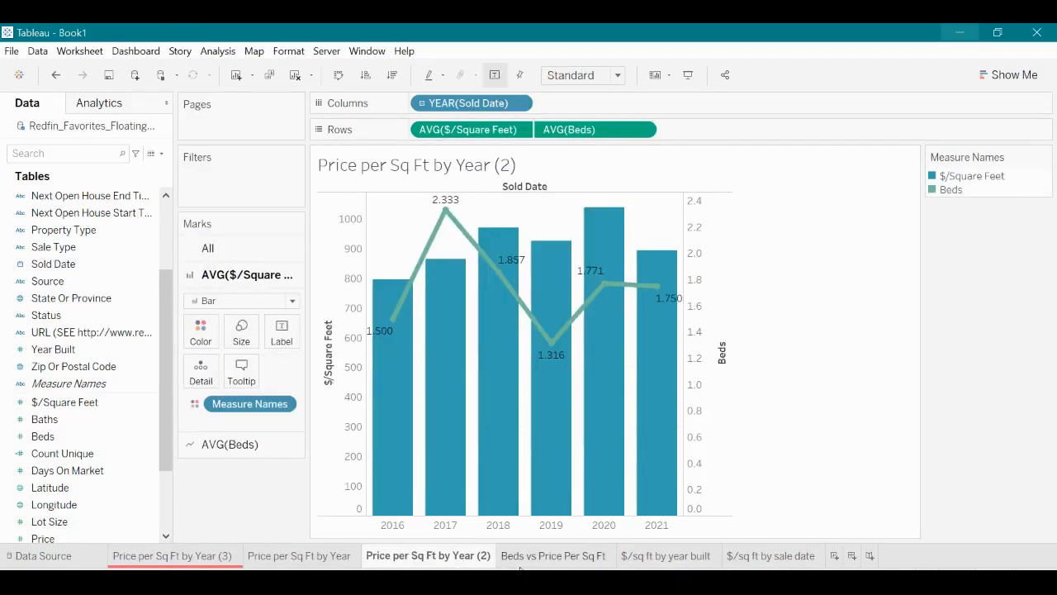
click(547, 558)
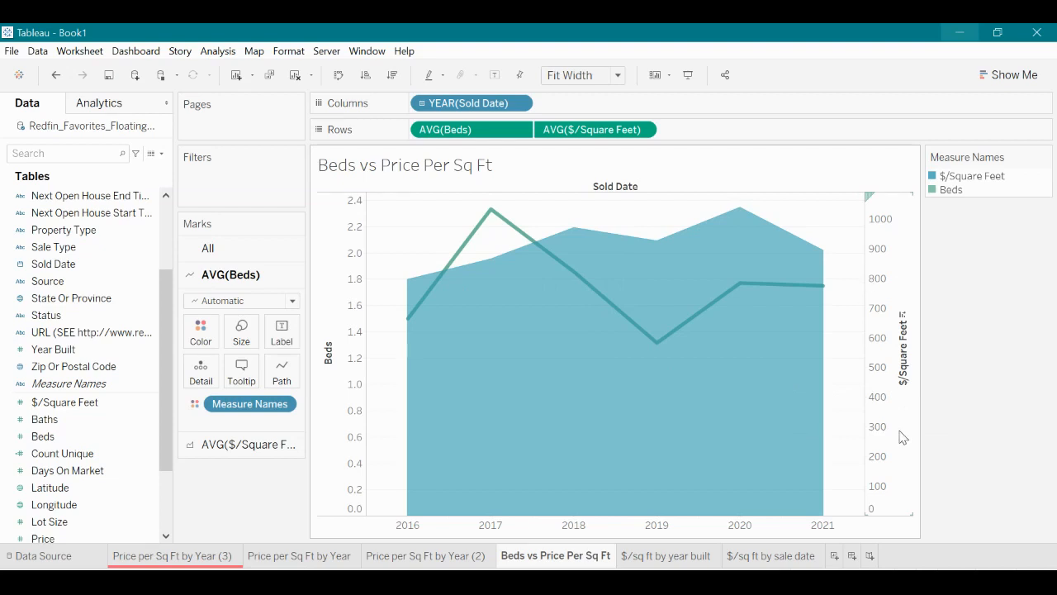
mouse_move(491, 215)
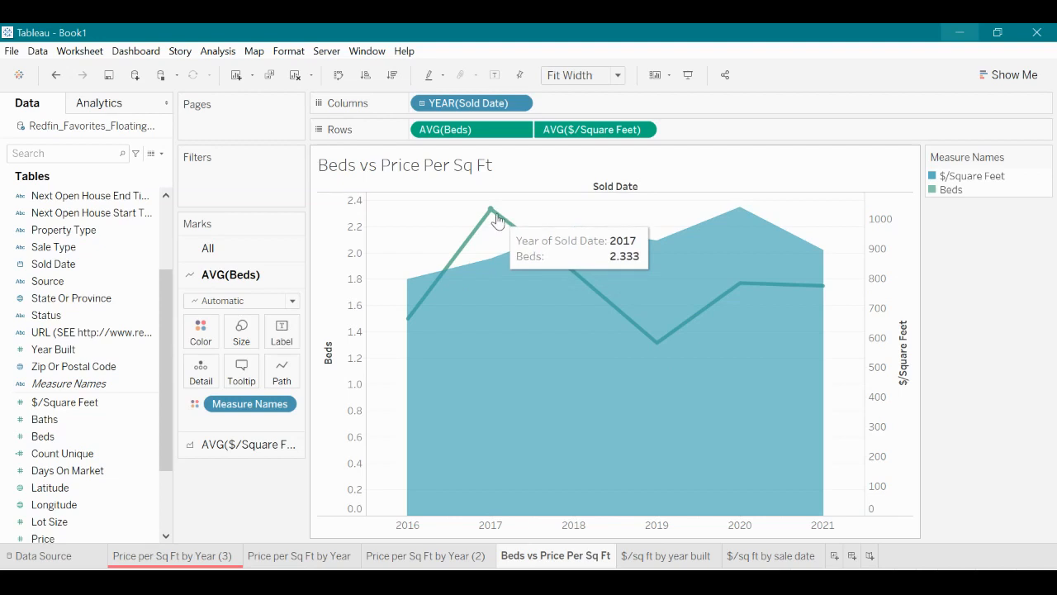
mouse_move(509, 254)
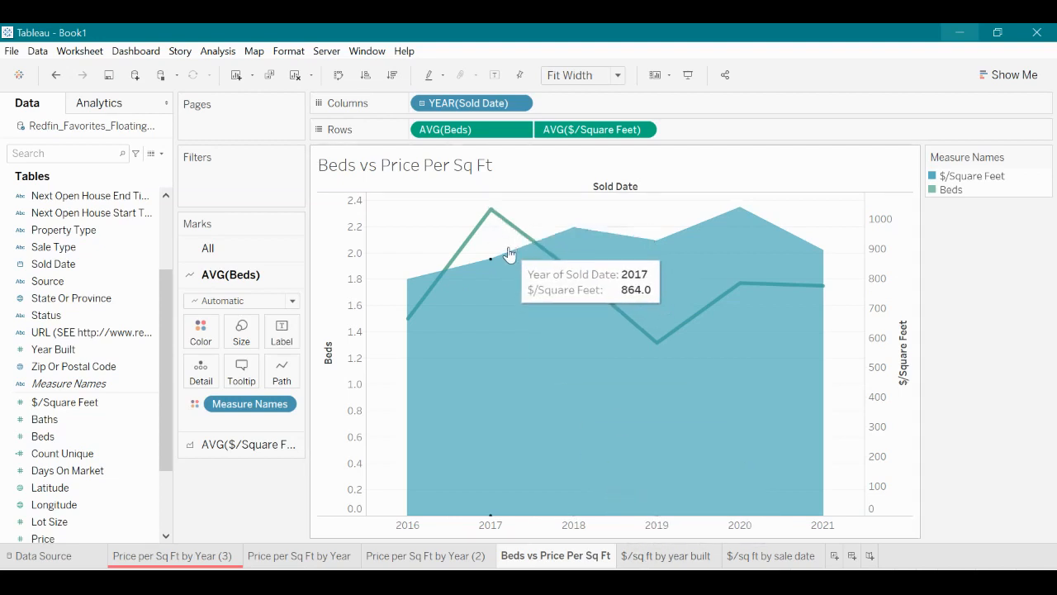
Step: On the $/sq ft by year built sheet, add a filter on years of Sold Date with all years from 2016 to 2021 selected
click(666, 559)
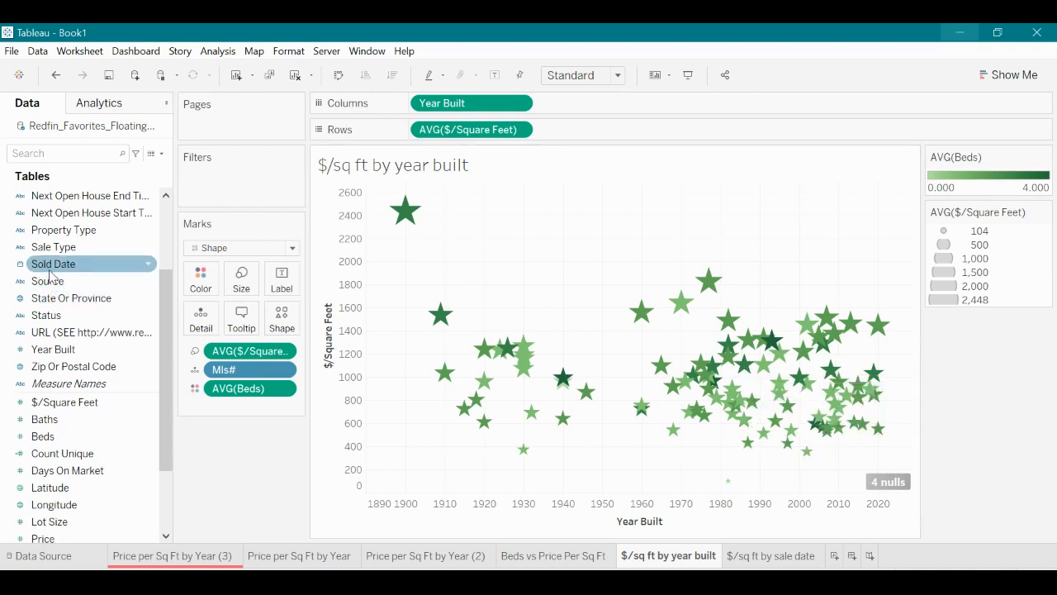
drag(49, 271, 213, 200)
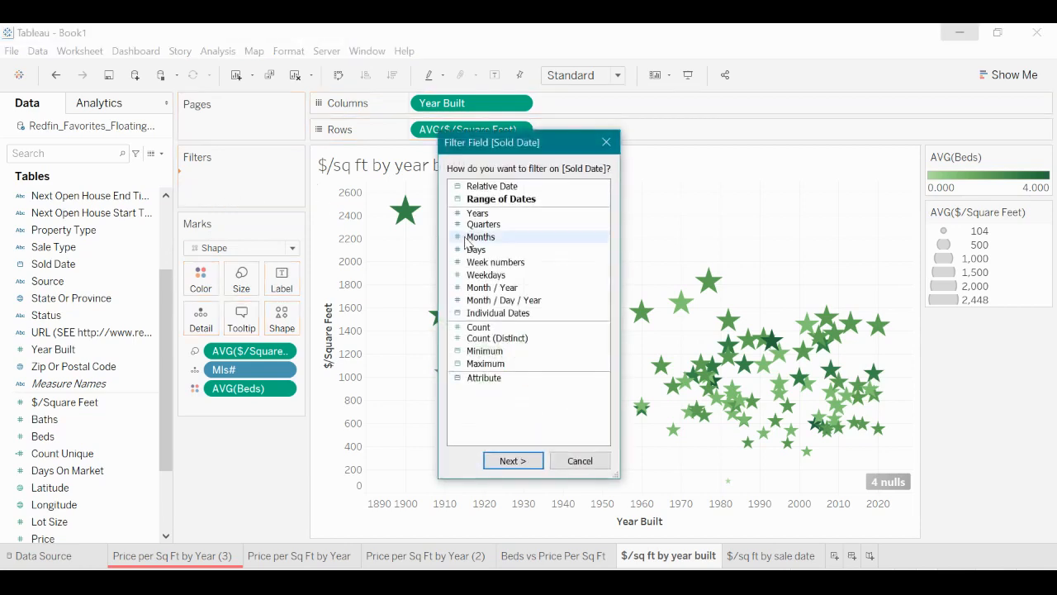
click(512, 460)
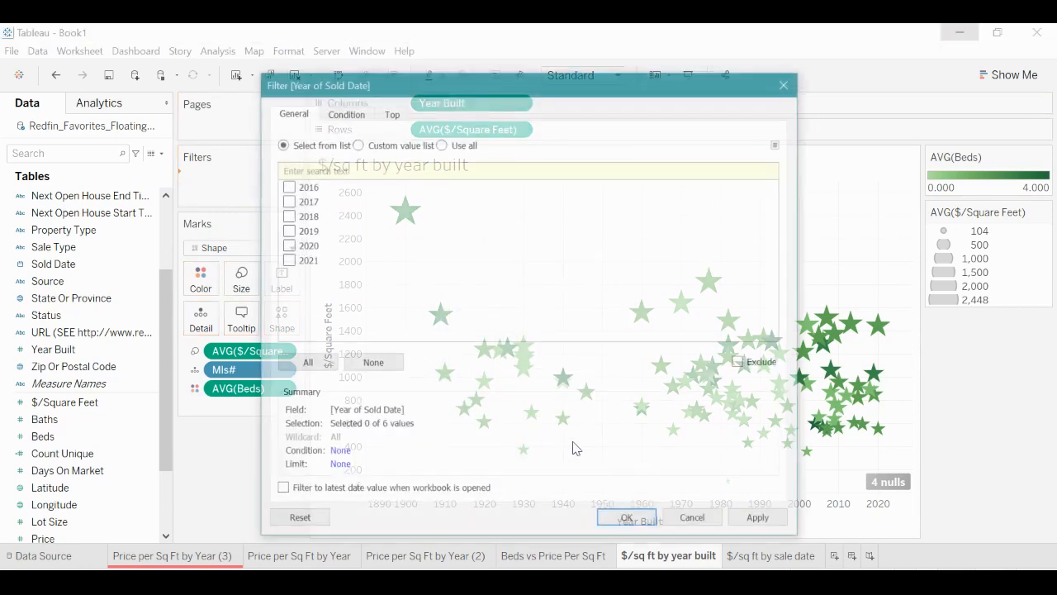
click(321, 365)
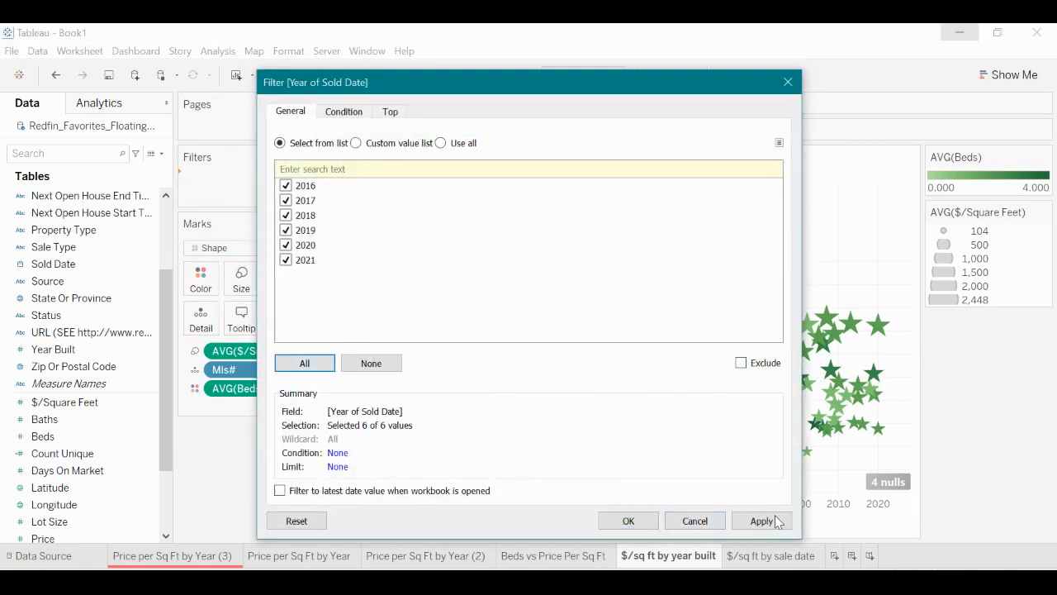
click(762, 520)
click(629, 521)
Step: Show the Sold Date year filter as a control beside the $/sq ft by year built chart
right_click(254, 180)
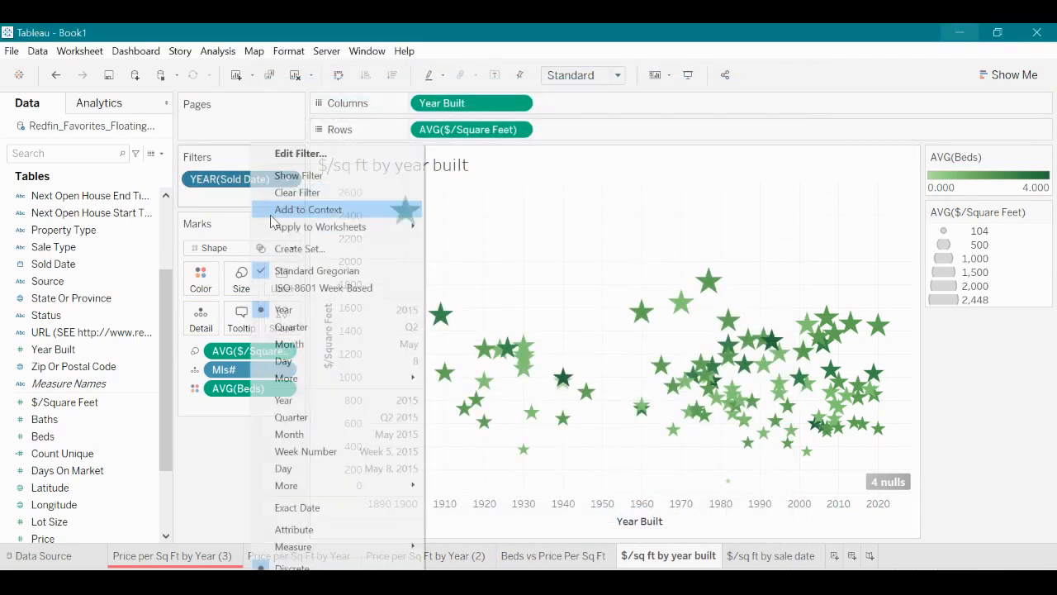
click(350, 177)
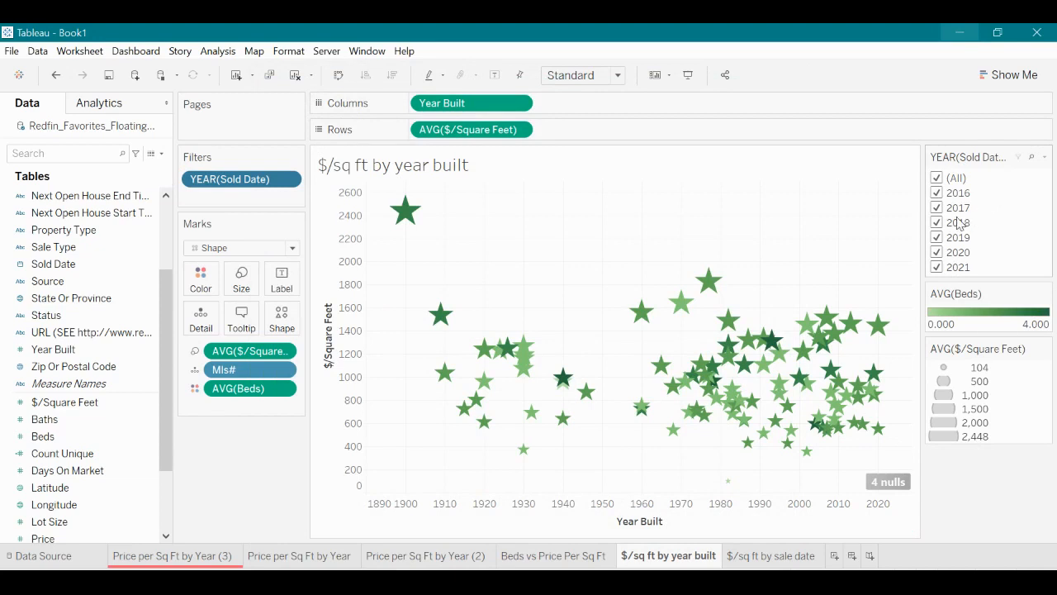
Step: View the full underlying data row of the sale built in 1900, then close the data window and clear the mark selection
mouse_move(417, 209)
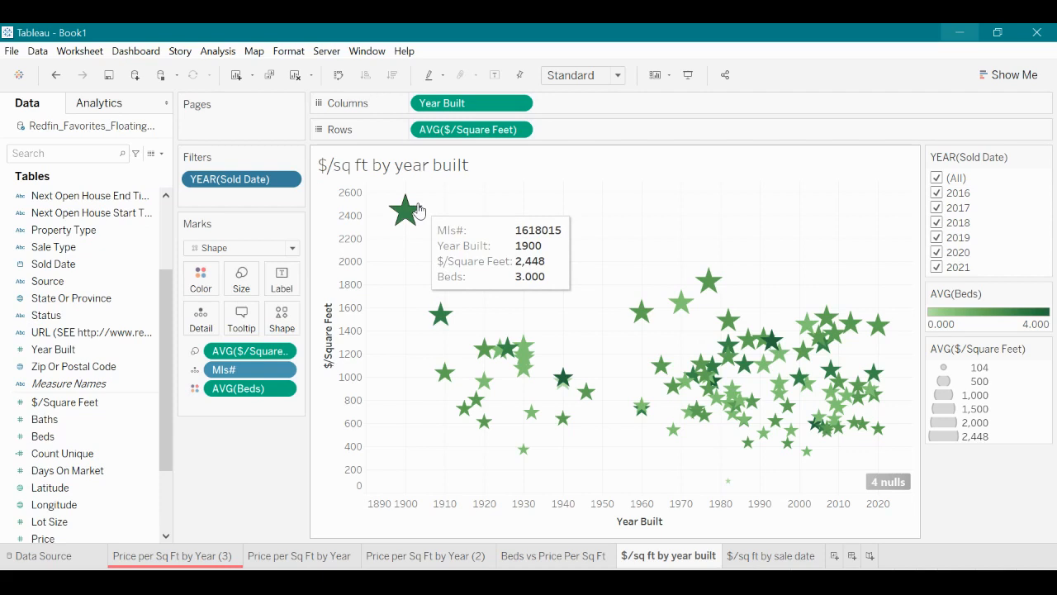
click(410, 213)
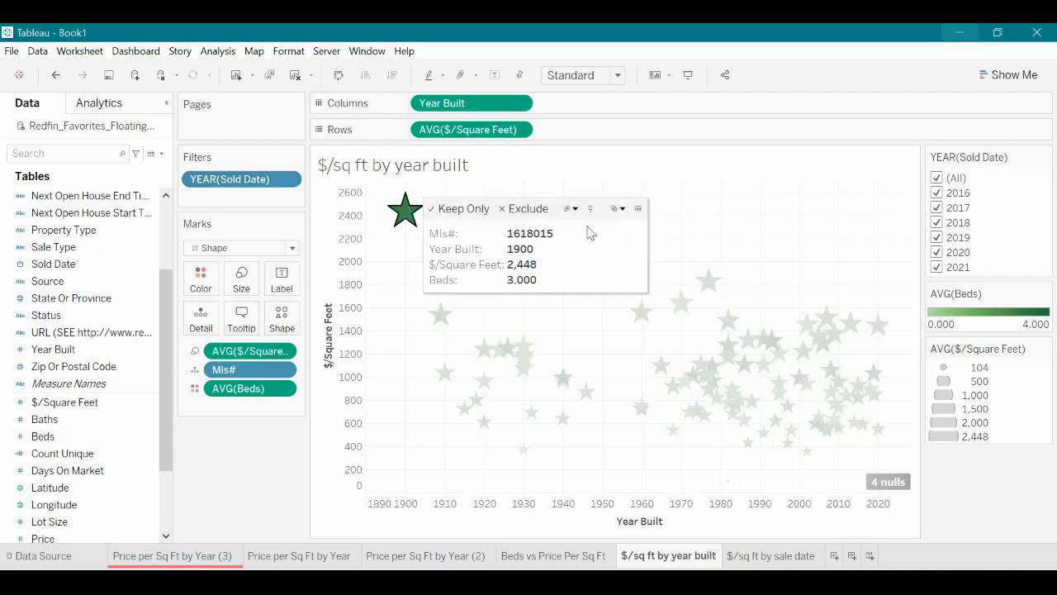
click(638, 210)
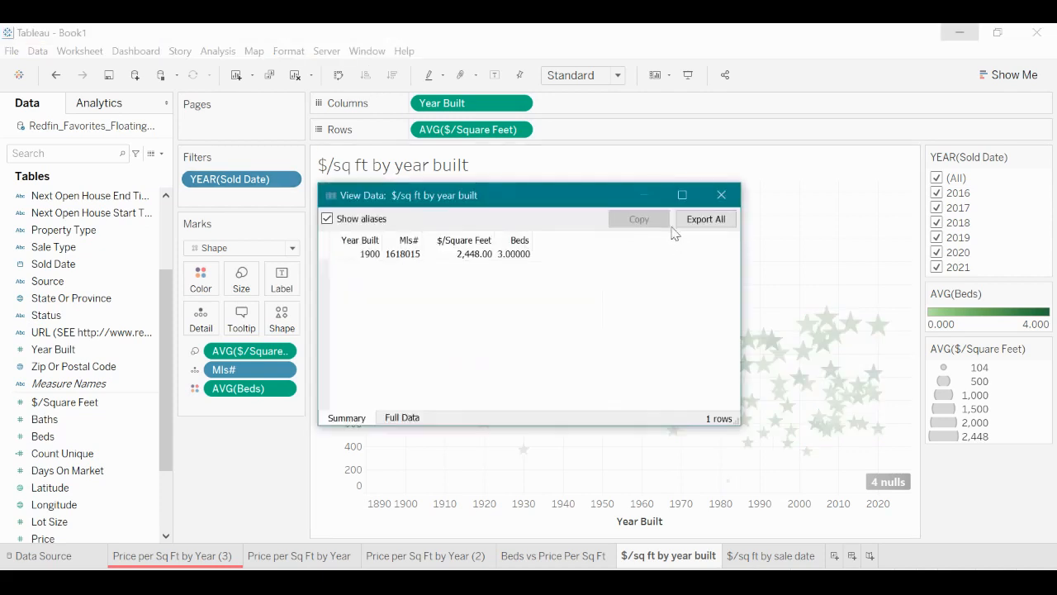
click(413, 416)
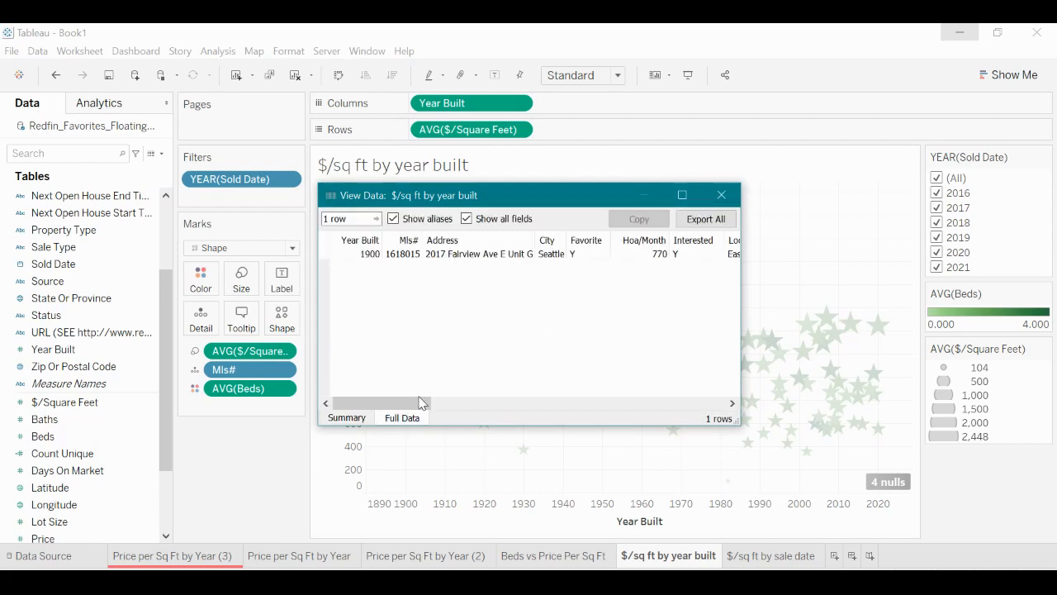
mouse_move(421, 402)
mouse_down()
mouse_move(700, 413)
mouse_move(421, 402)
mouse_up()
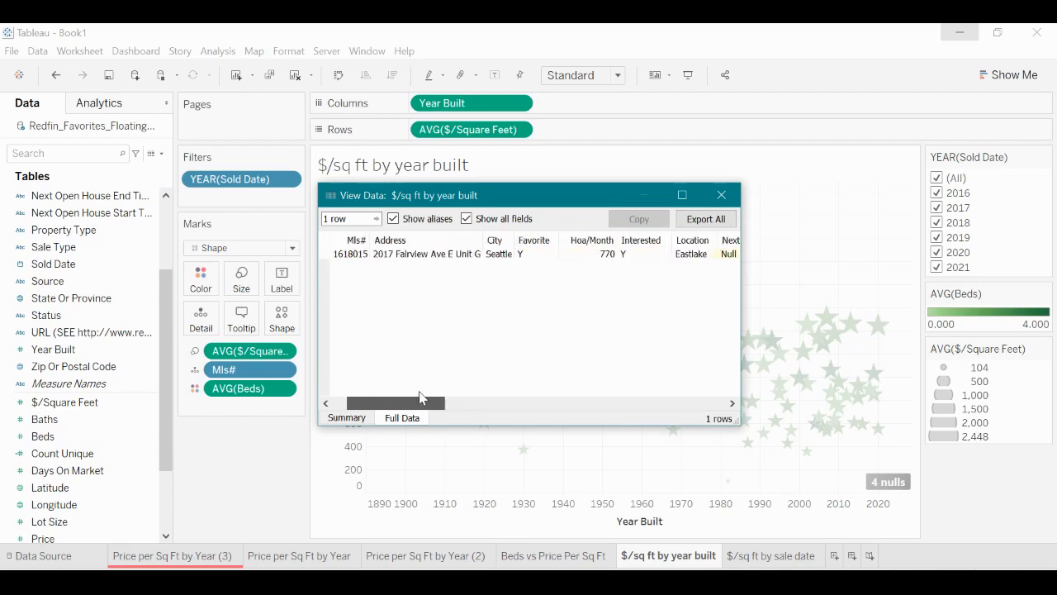
key(Escape)
click(571, 248)
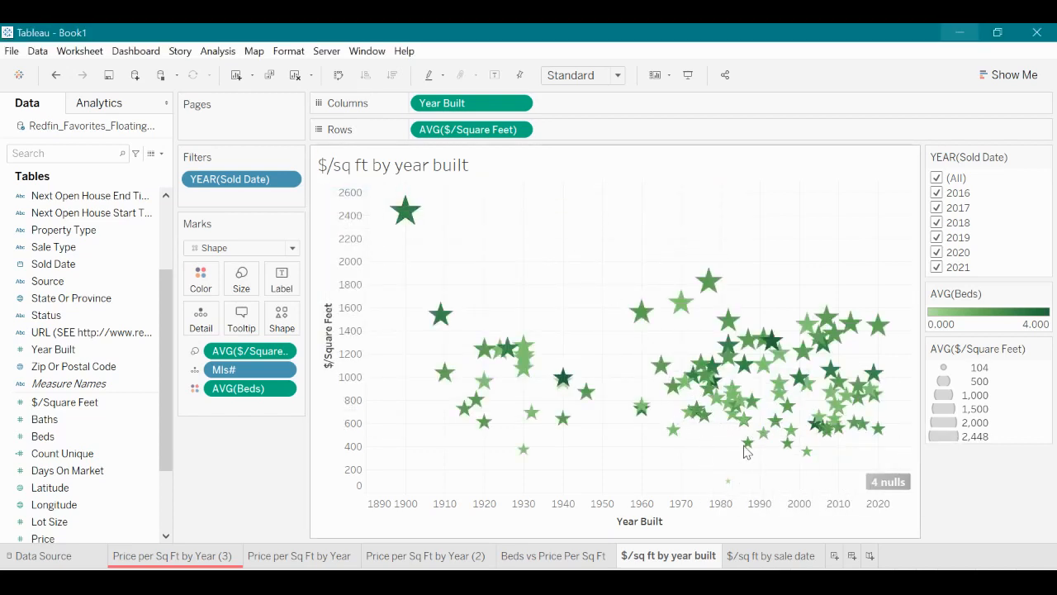
Step: Examine the details of the high-priced marks built between 1970 and 2020 on the $/sq ft by year built chart
mouse_move(850, 322)
mouse_move(710, 285)
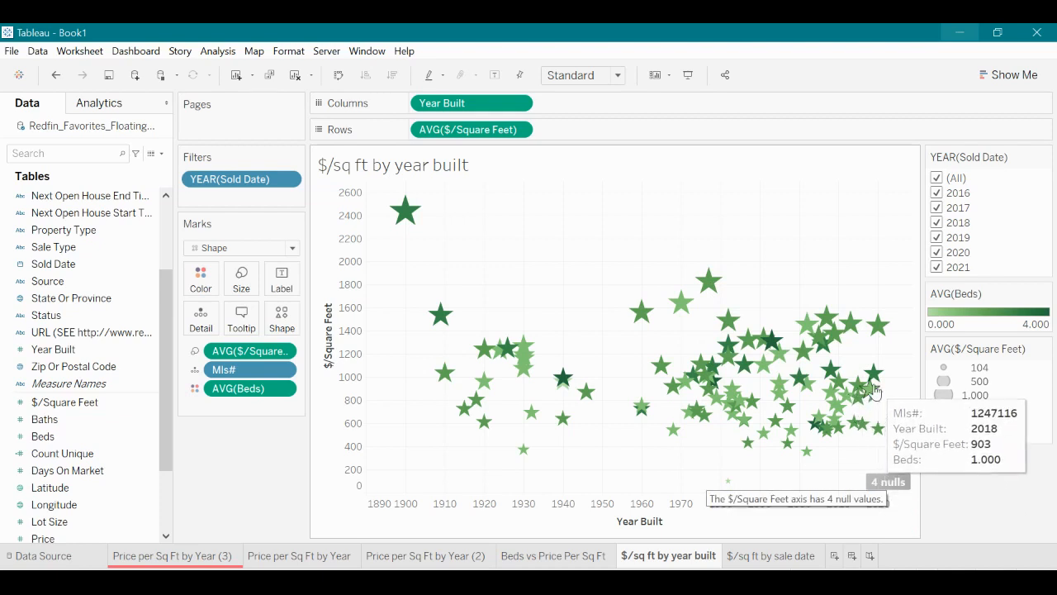
mouse_move(879, 341)
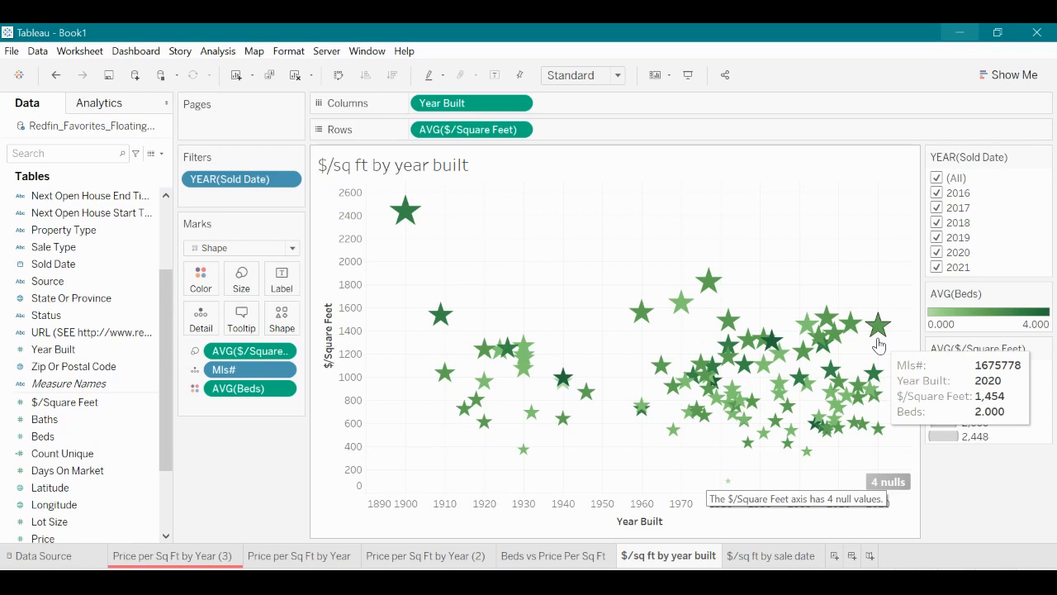
mouse_move(758, 345)
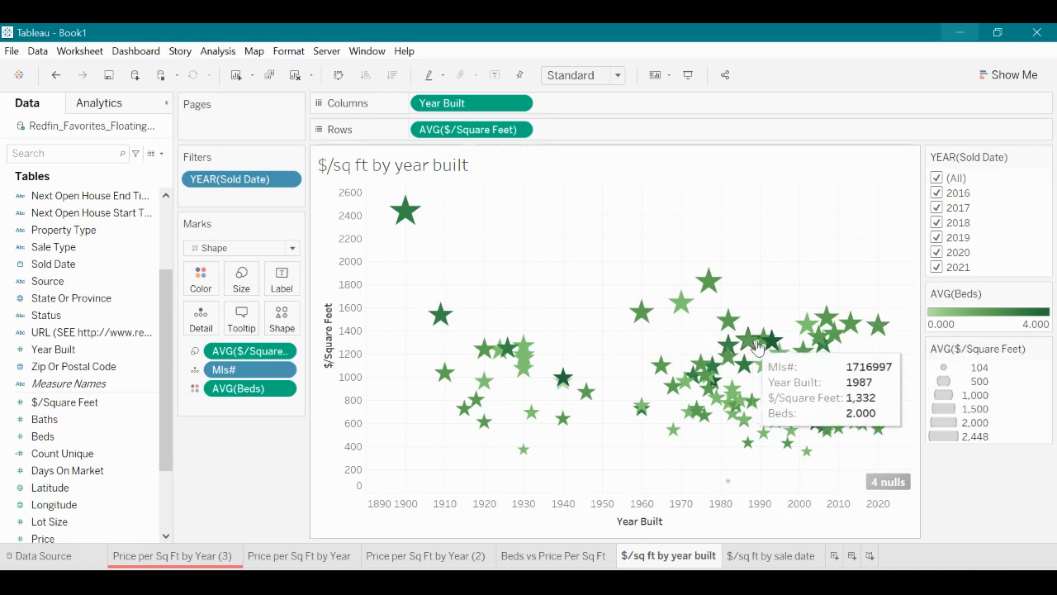
mouse_move(708, 284)
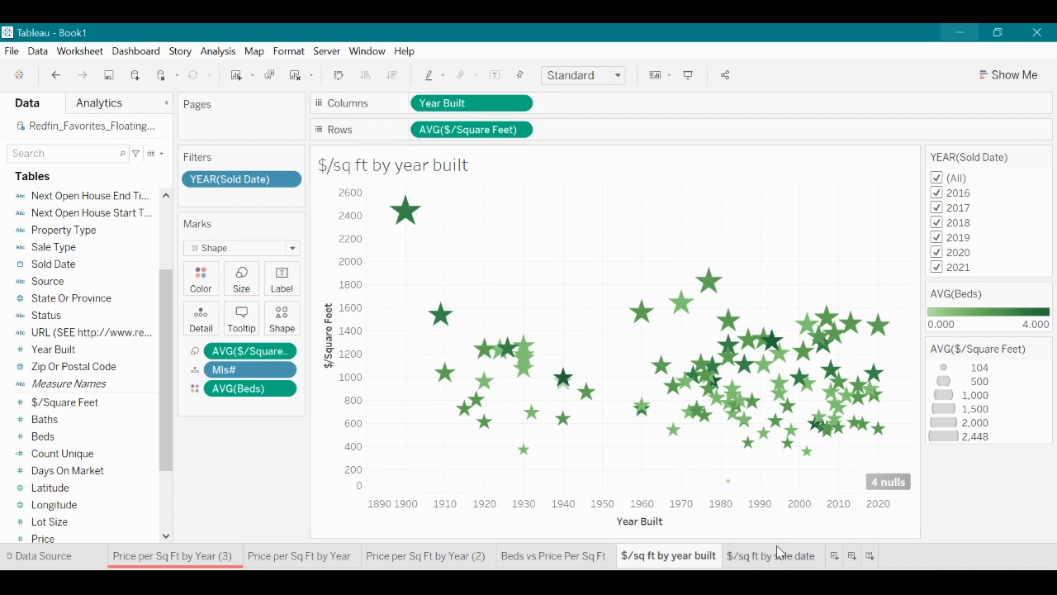
Step: Go to the $/sq ft by sale date sheet and examine the beds and price per square foot of the 2016 sales
mouse_move(777, 551)
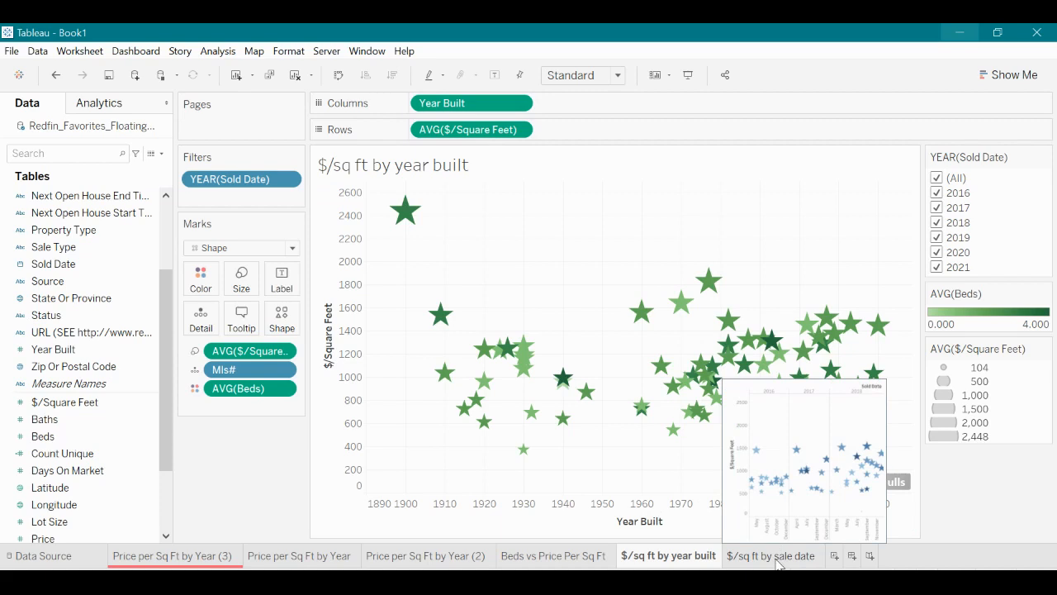
click(777, 562)
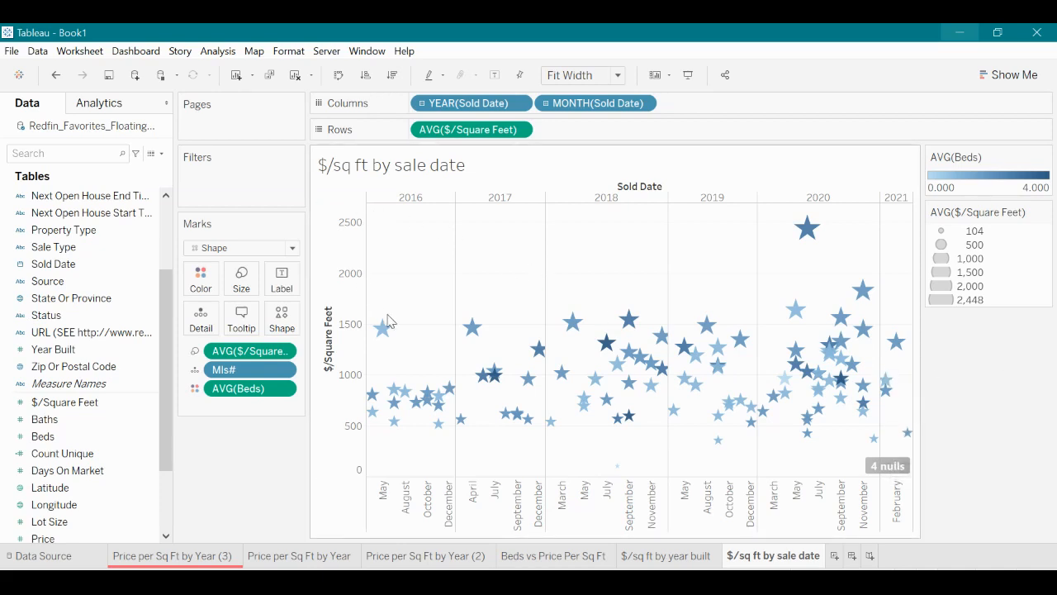
mouse_move(389, 334)
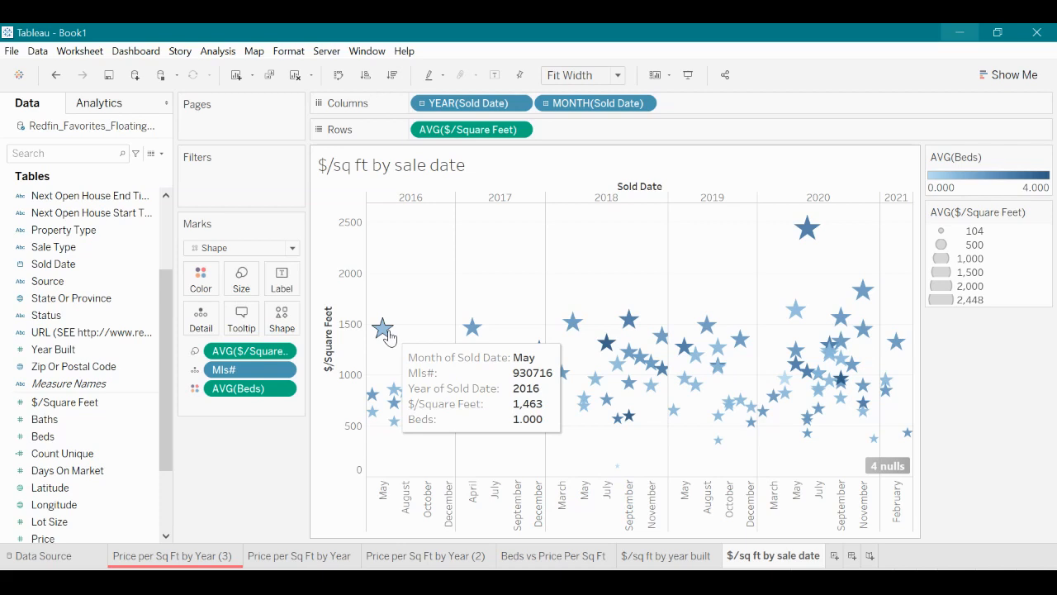
click(388, 331)
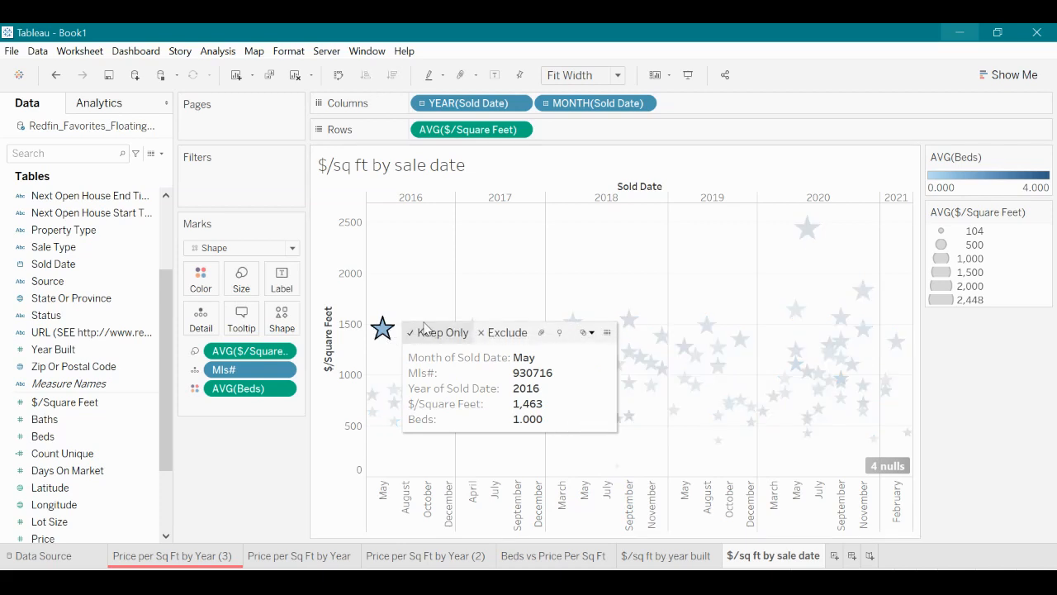
click(436, 291)
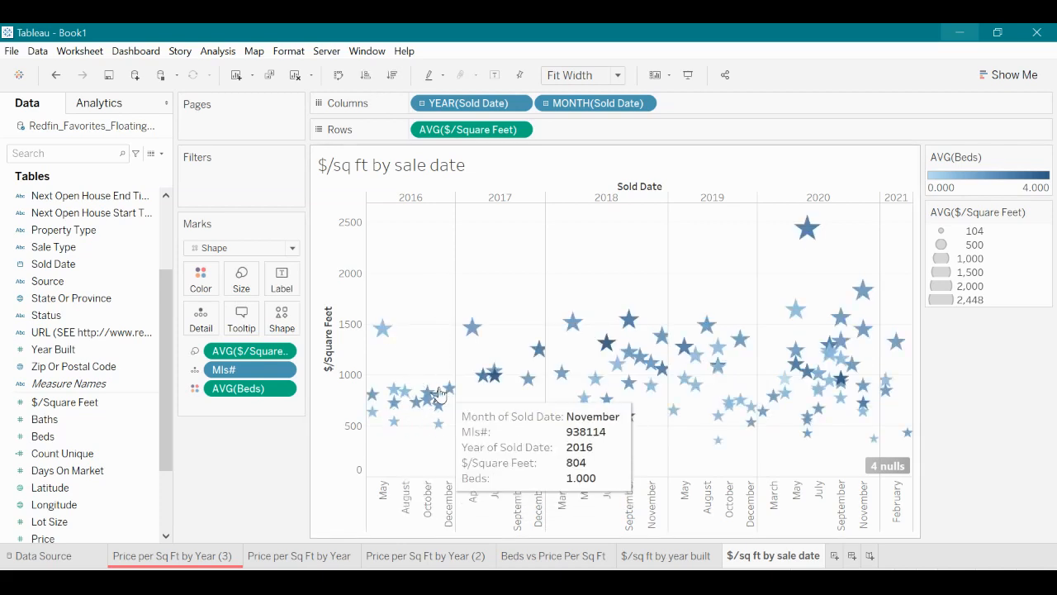
mouse_move(437, 433)
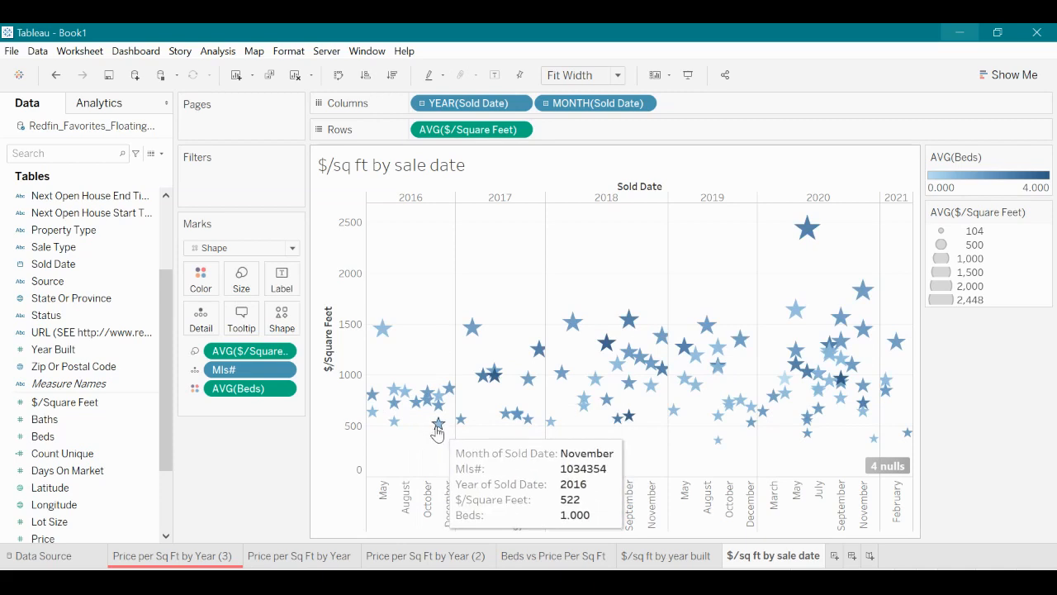
mouse_move(444, 414)
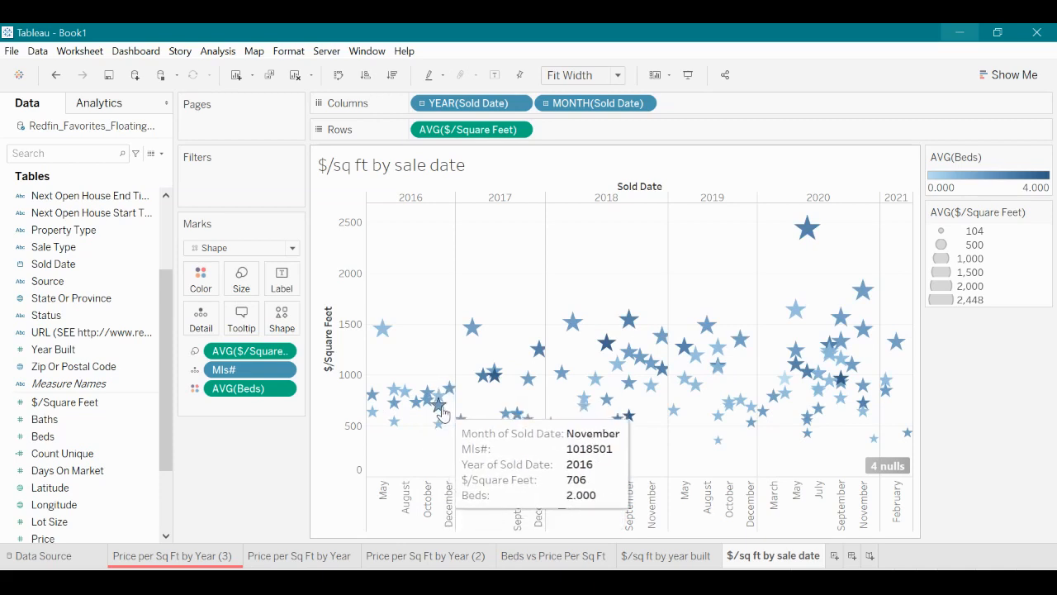
mouse_move(420, 400)
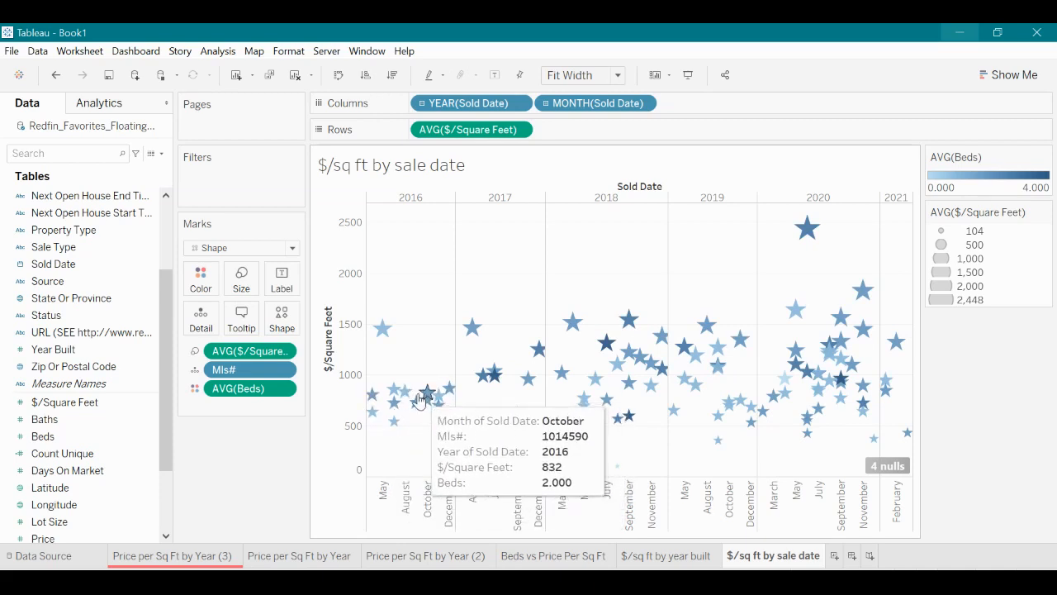
Step: Compare the price per square foot of the sales from 2017 through 2020 on the sale date chart
mouse_move(393, 337)
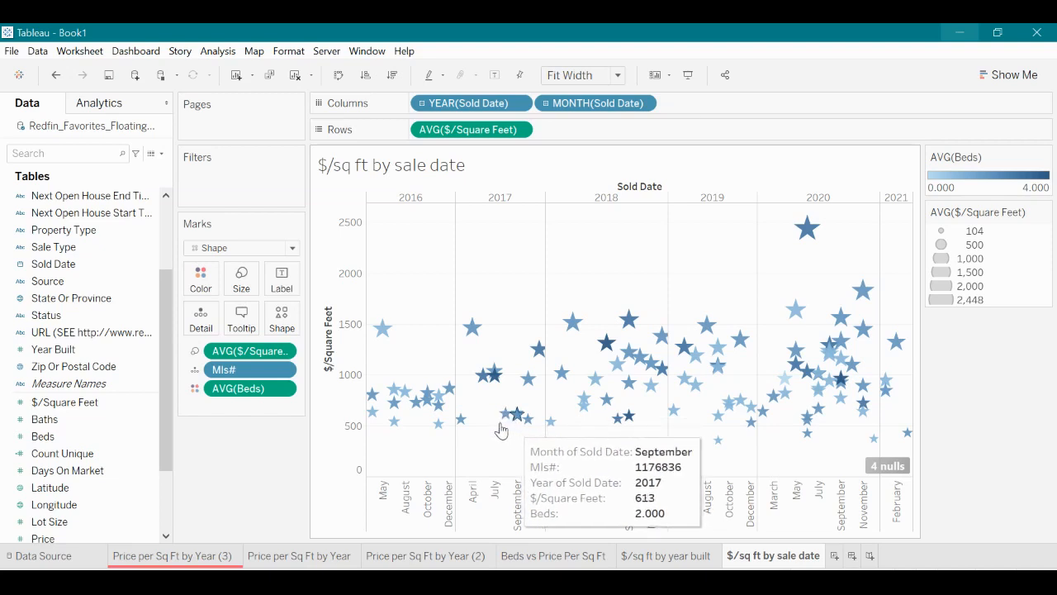
mouse_move(527, 427)
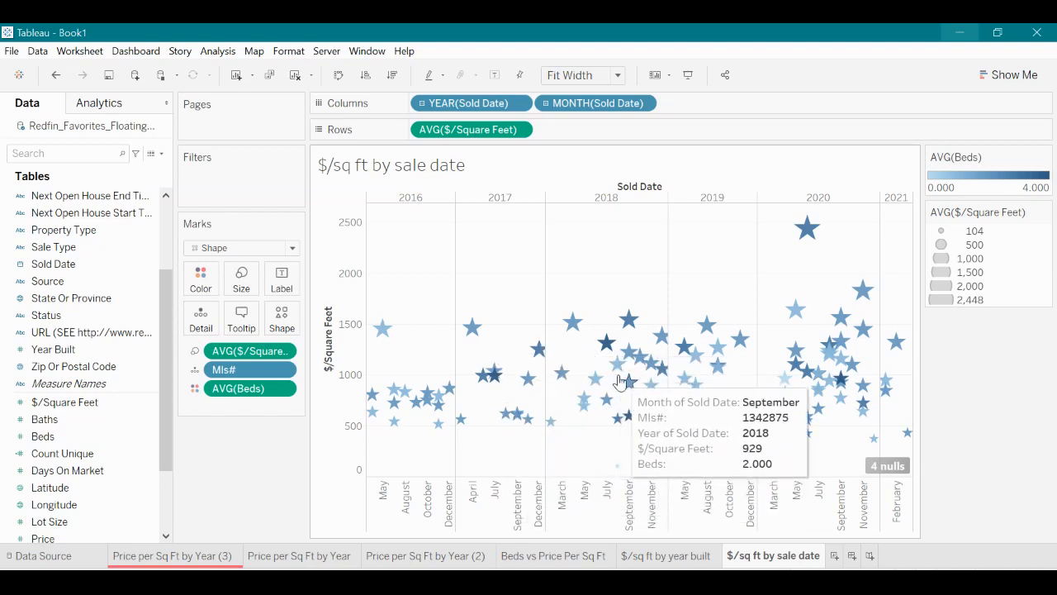
mouse_move(653, 334)
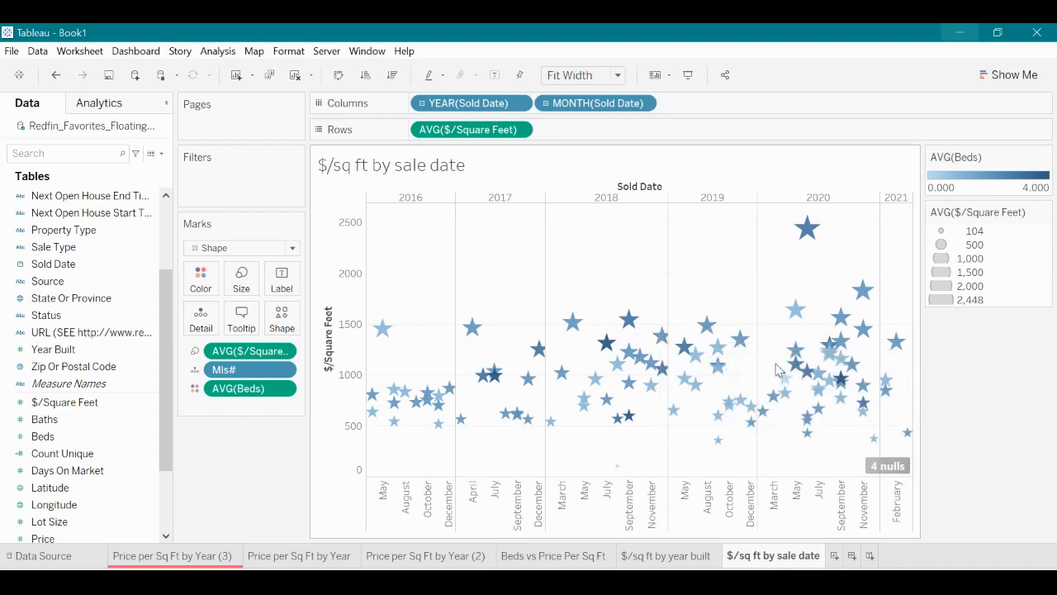
mouse_move(814, 366)
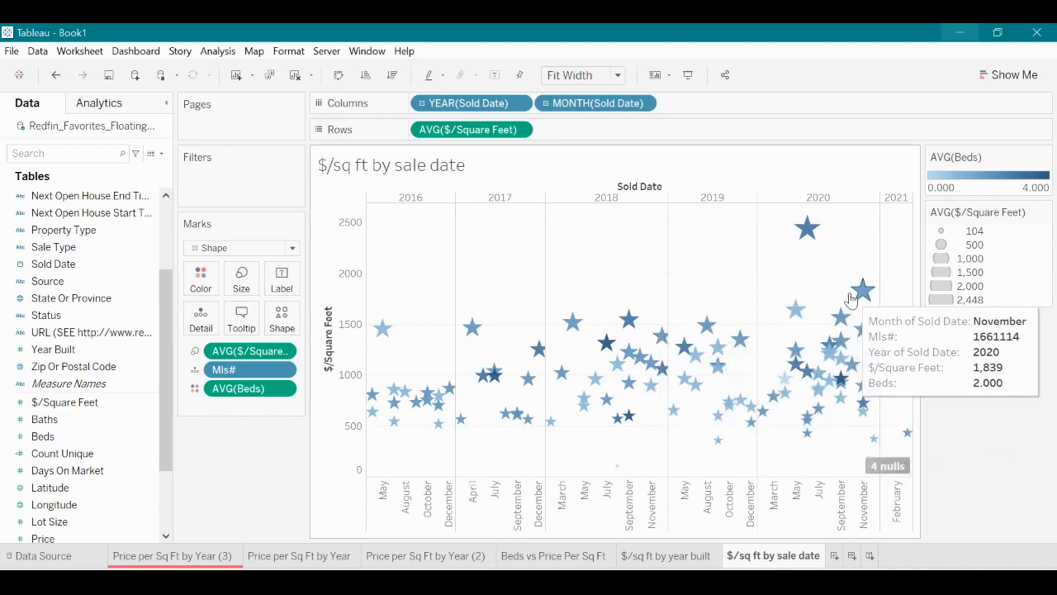
mouse_move(803, 240)
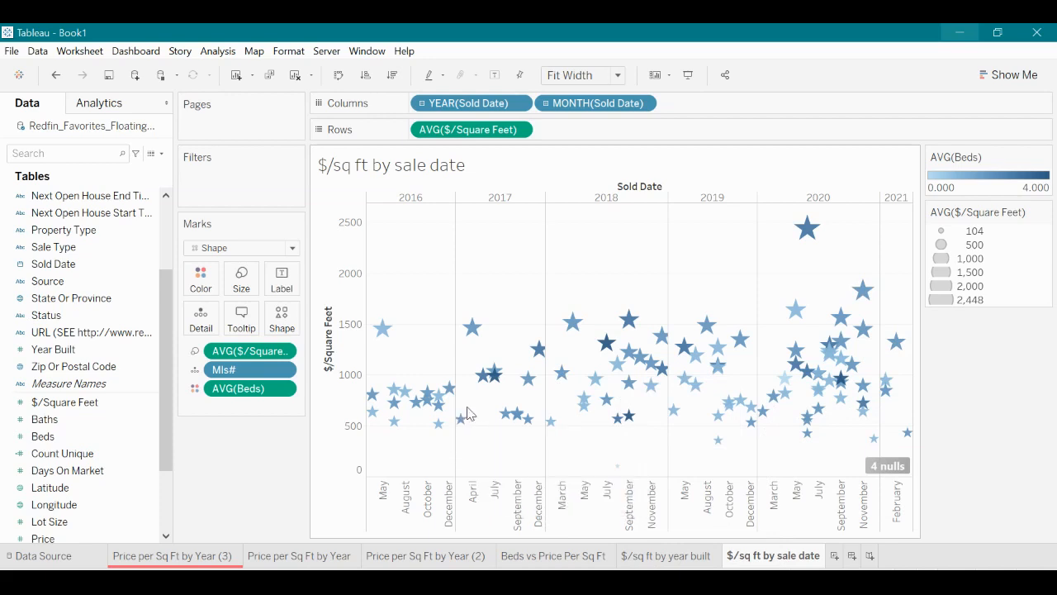
mouse_move(486, 328)
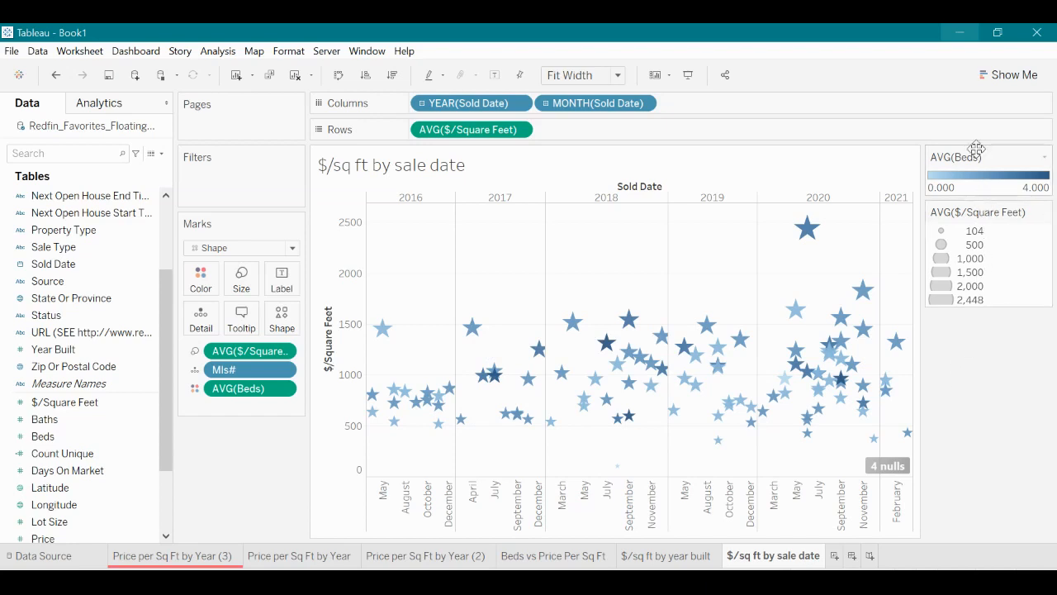
Step: Switch to the Redfin_Map workbook and look over its generated Latitude and Longitude fields
click(959, 33)
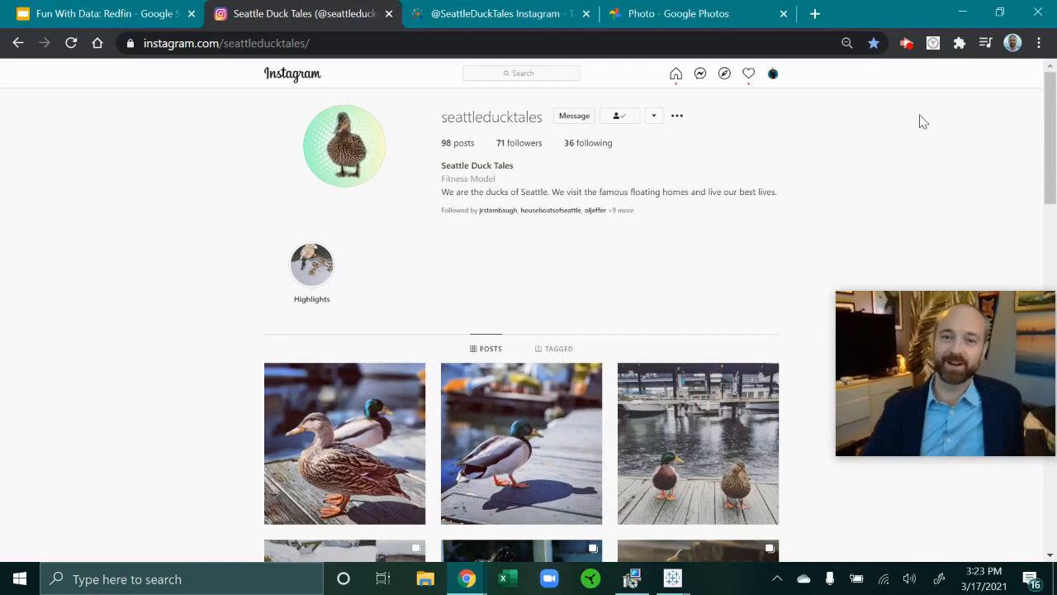
click(961, 17)
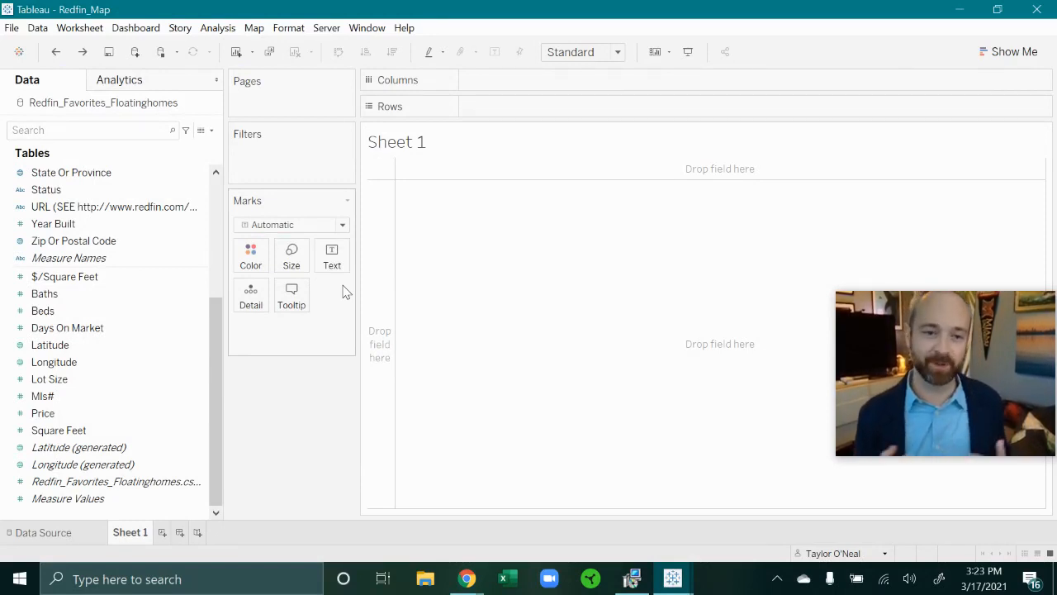
click(164, 350)
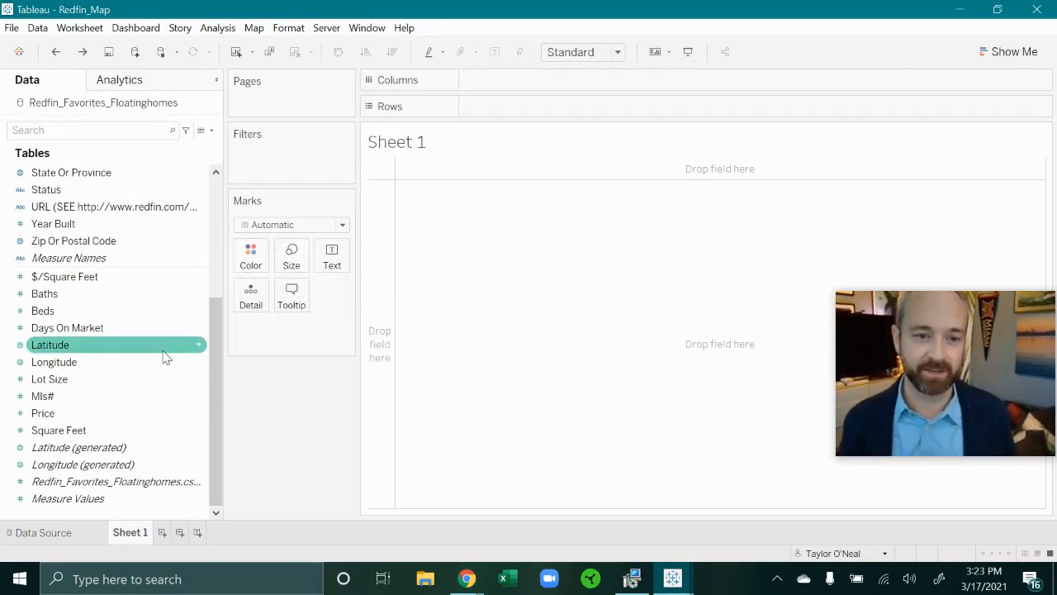
click(196, 333)
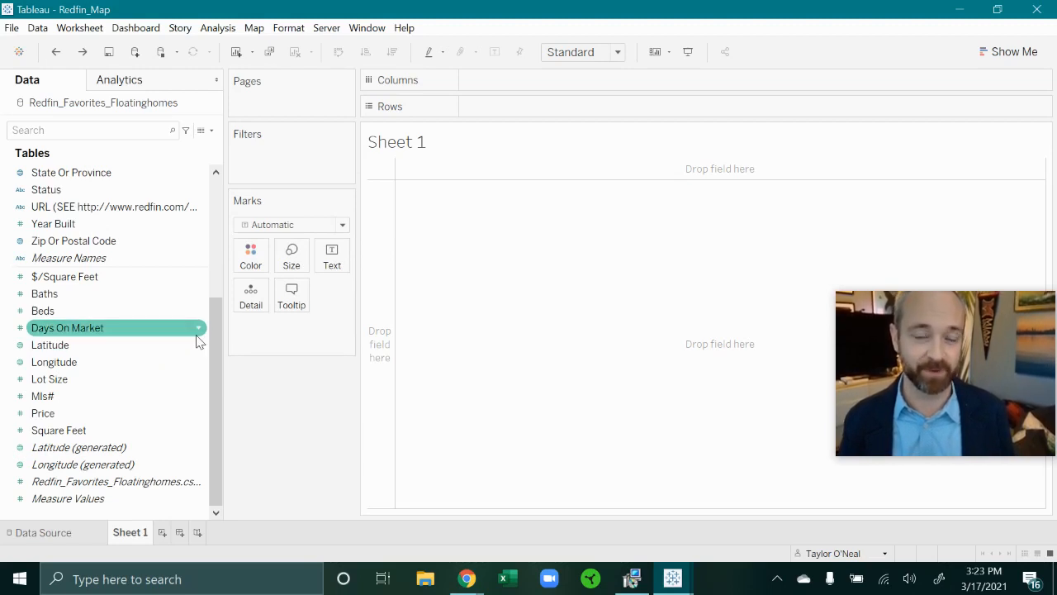
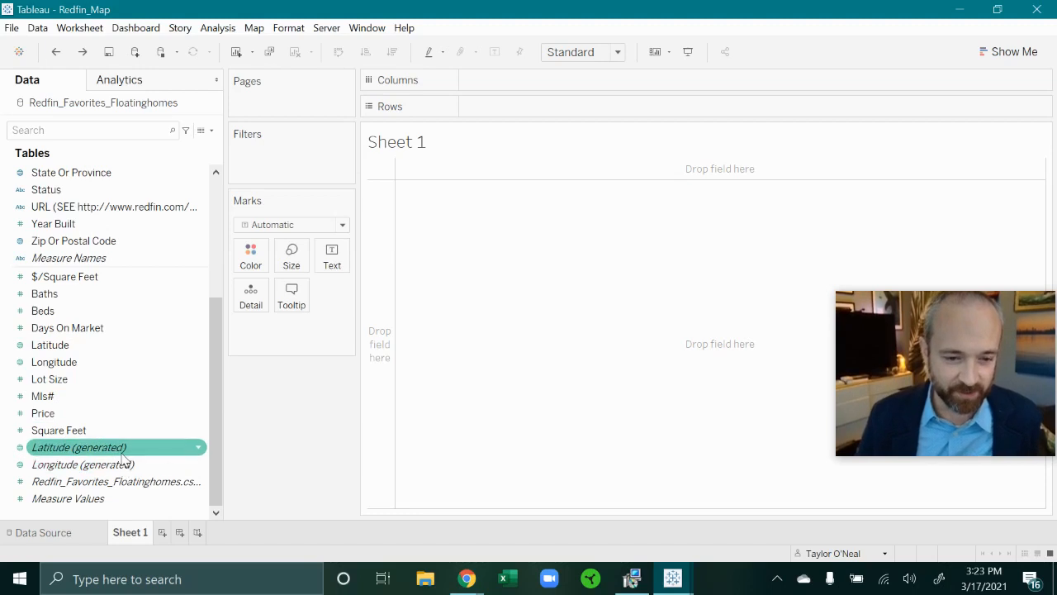
click(121, 450)
click(123, 469)
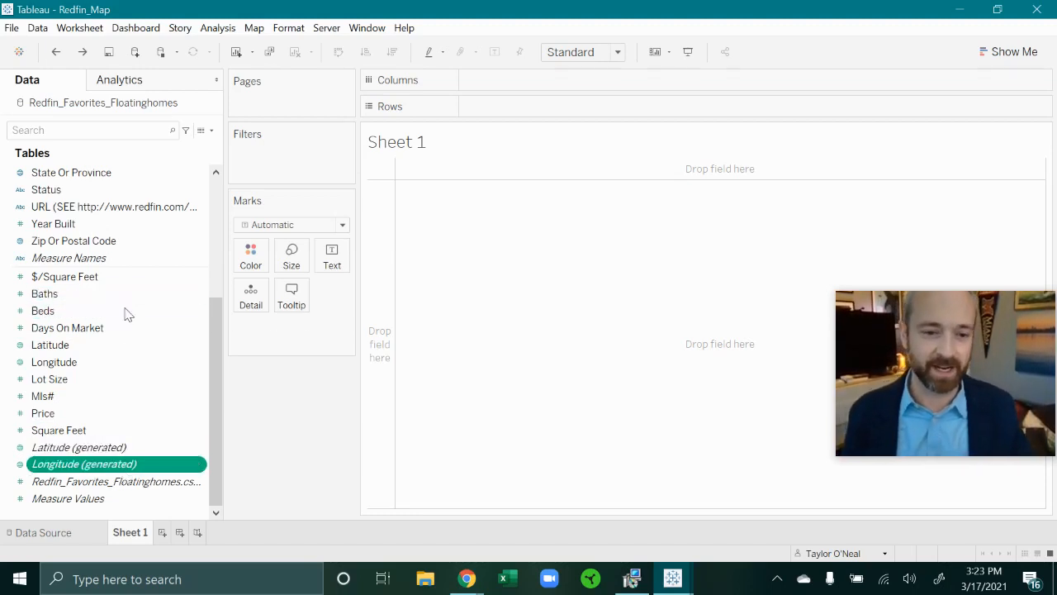
Step: Convert the Latitude and Longitude fields from measures to dimensions
click(119, 346)
ctrl+click(119, 363)
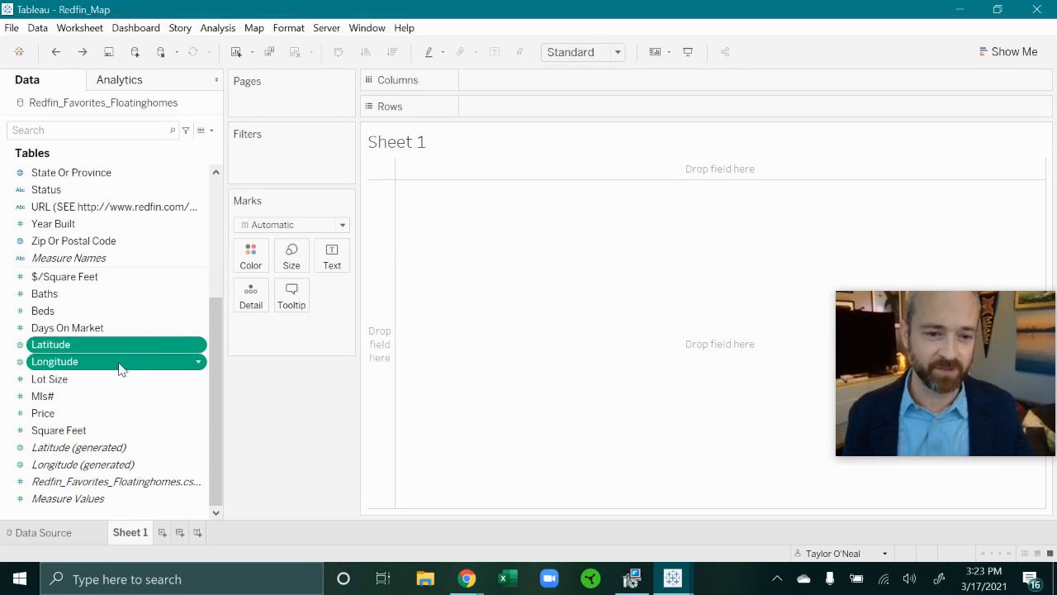
scroll(120, 369, up, 1)
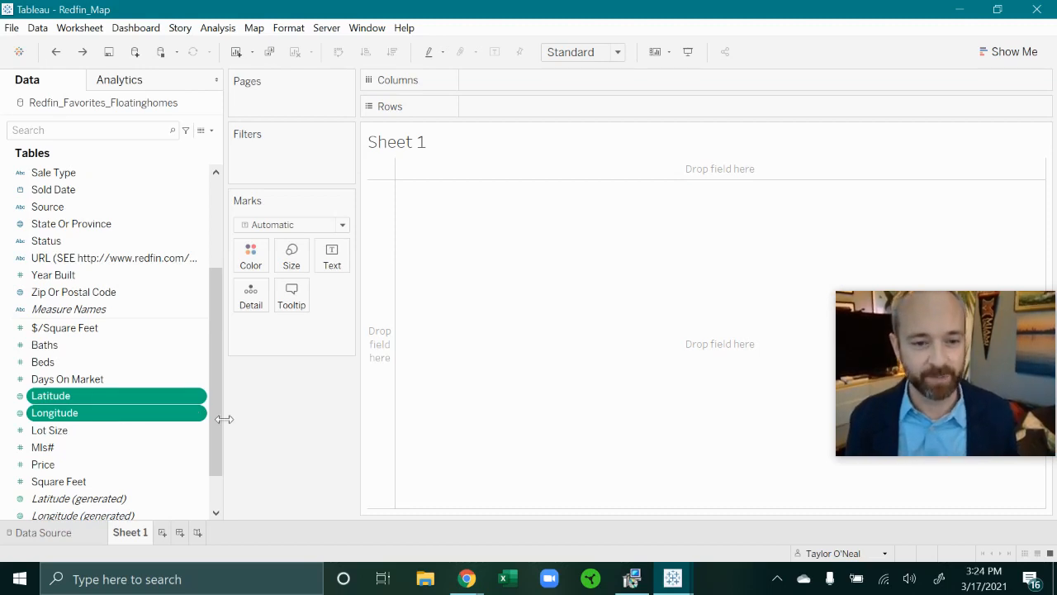
scroll(124, 413, up, 1)
right_click(98, 458)
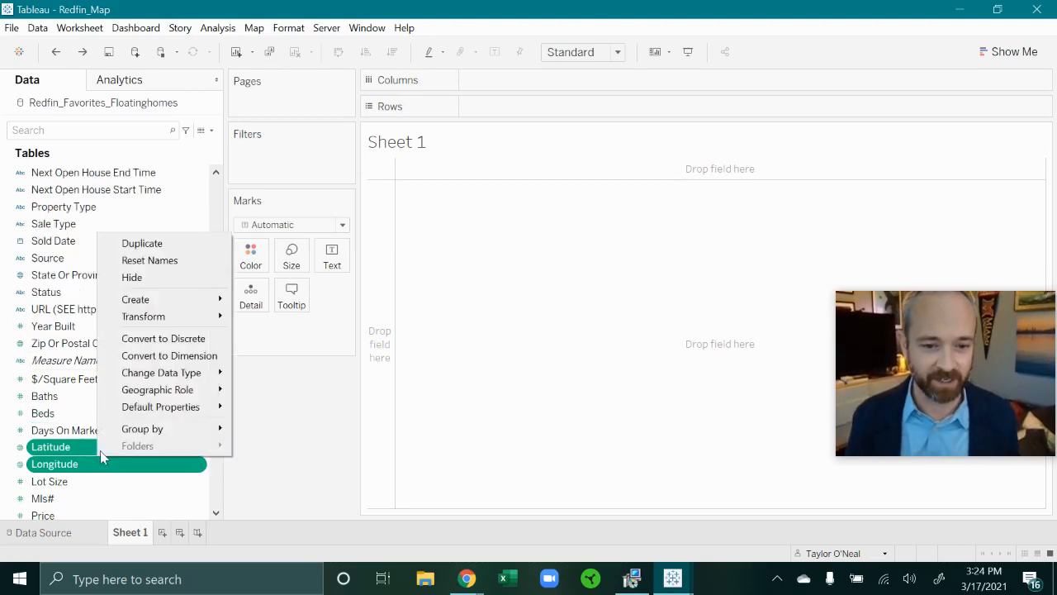
click(170, 357)
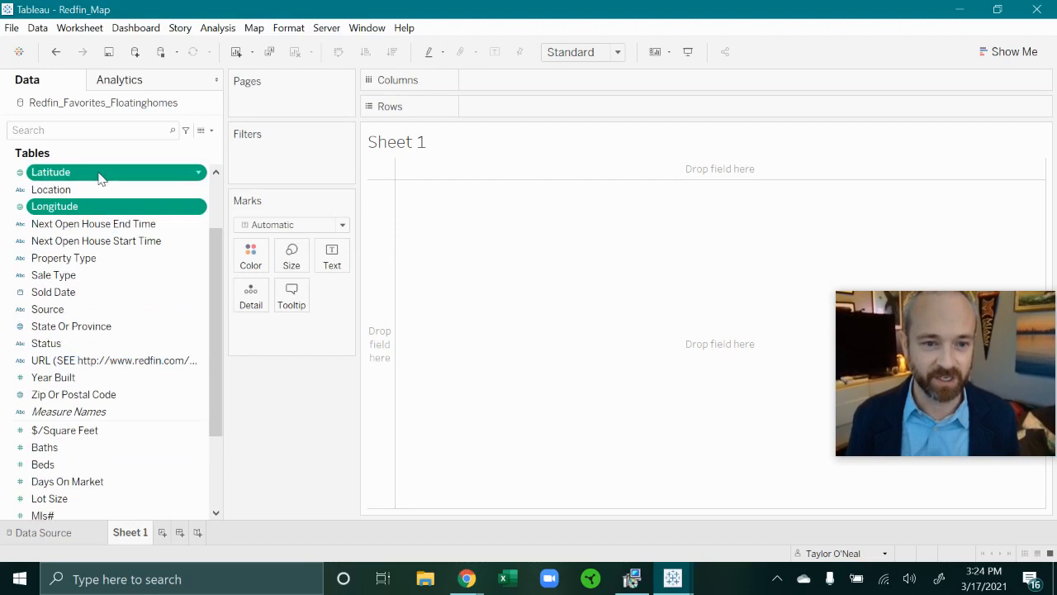
Step: Plot the houseboat sales on a map by adding Latitude and Longitude as detail, and look over their locations around the lake
mouse_move(102, 174)
mouse_down()
mouse_move(267, 224)
mouse_move(273, 298)
mouse_move(253, 297)
mouse_up()
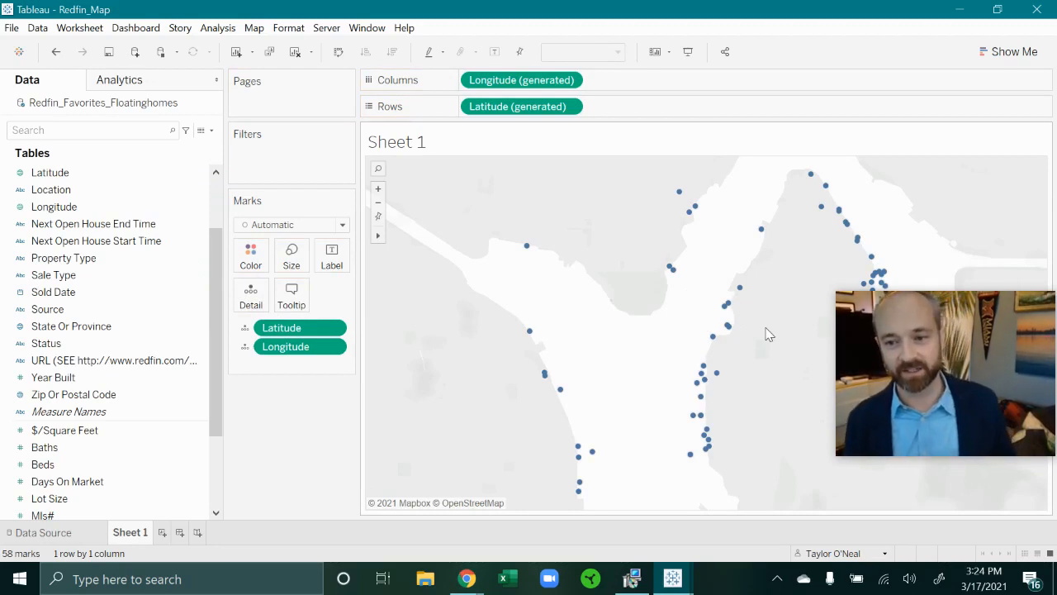
drag(851, 345, 846, 416)
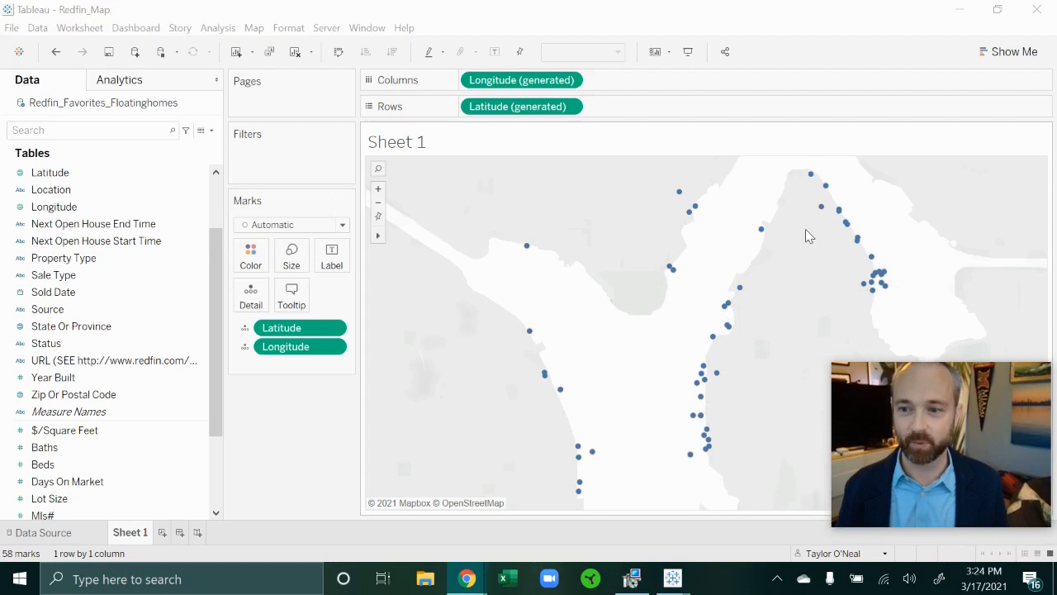
mouse_move(676, 272)
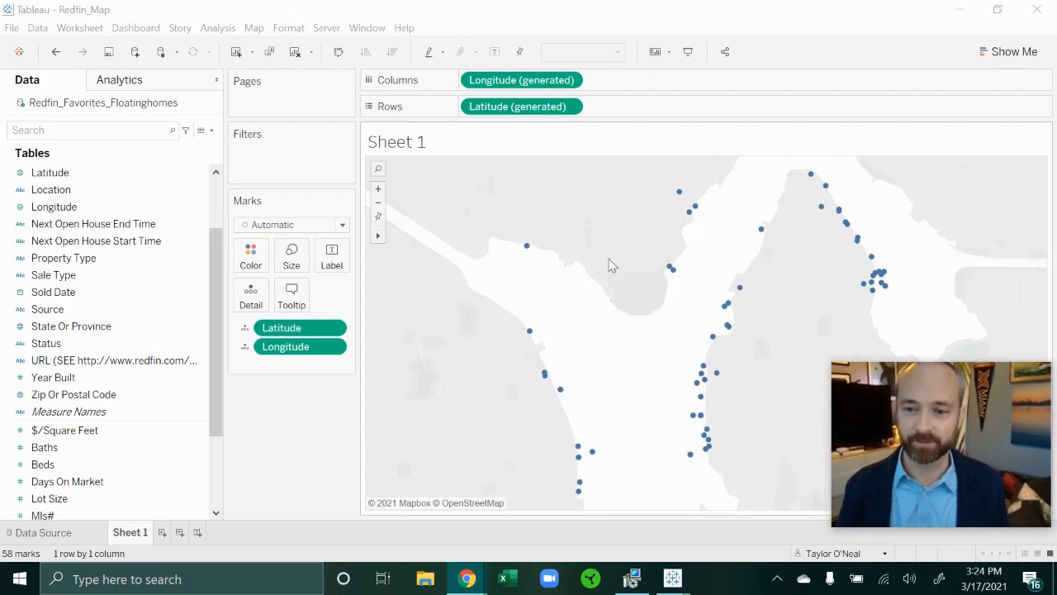
mouse_move(527, 252)
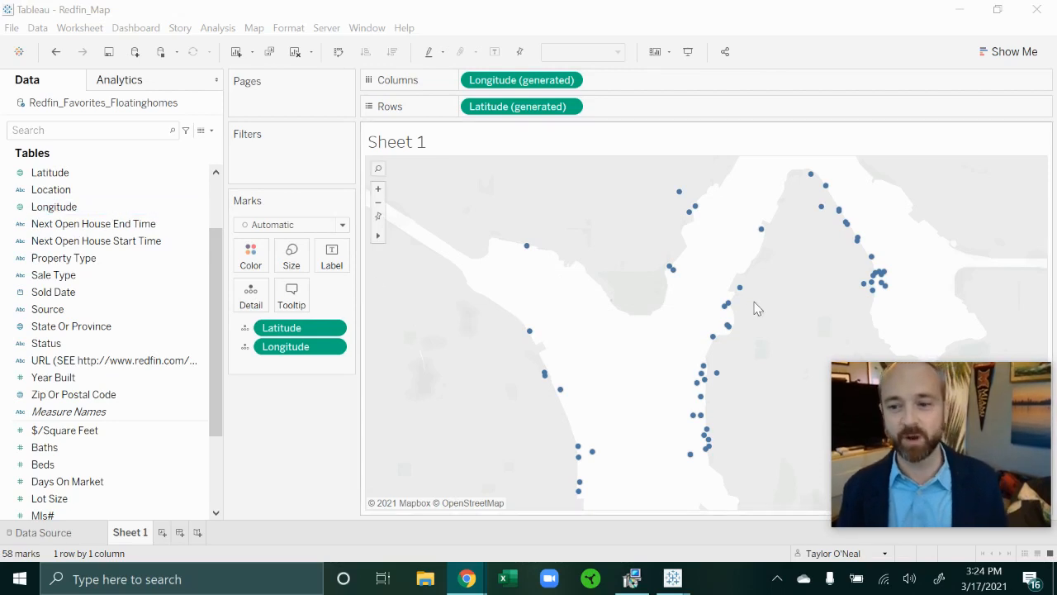
mouse_move(727, 307)
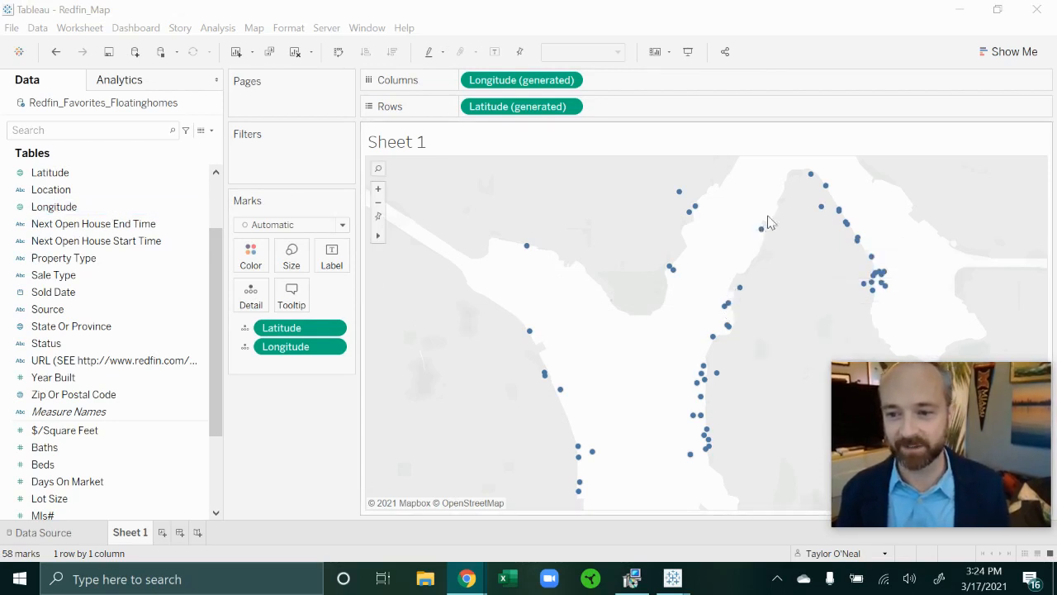
Step: Size the map marks by $/Square Feet and enlarge the overall mark size well beyond the middle of its range
click(122, 344)
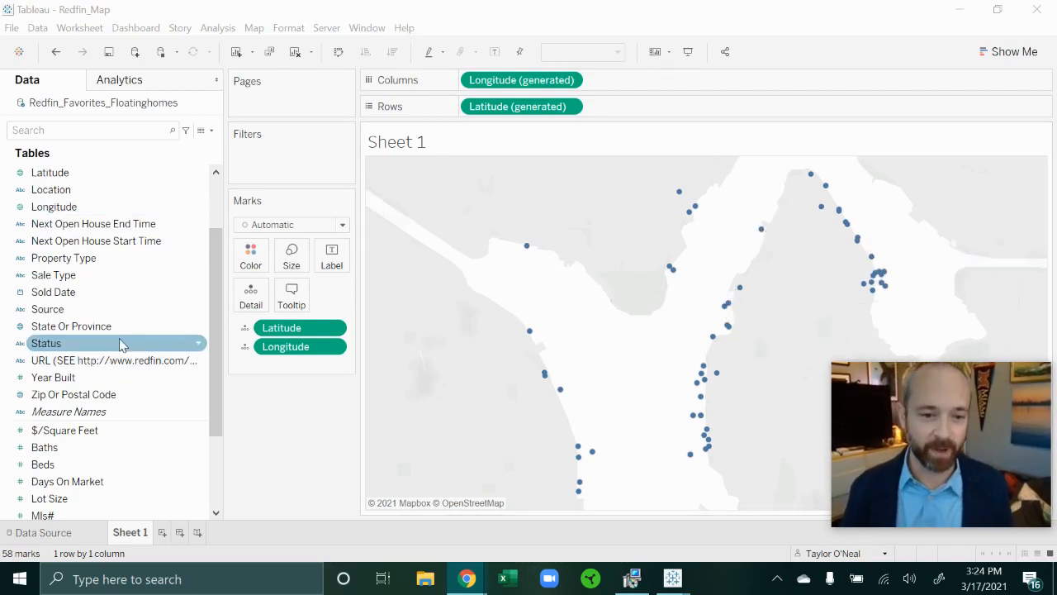
scroll(121, 345, down, 2)
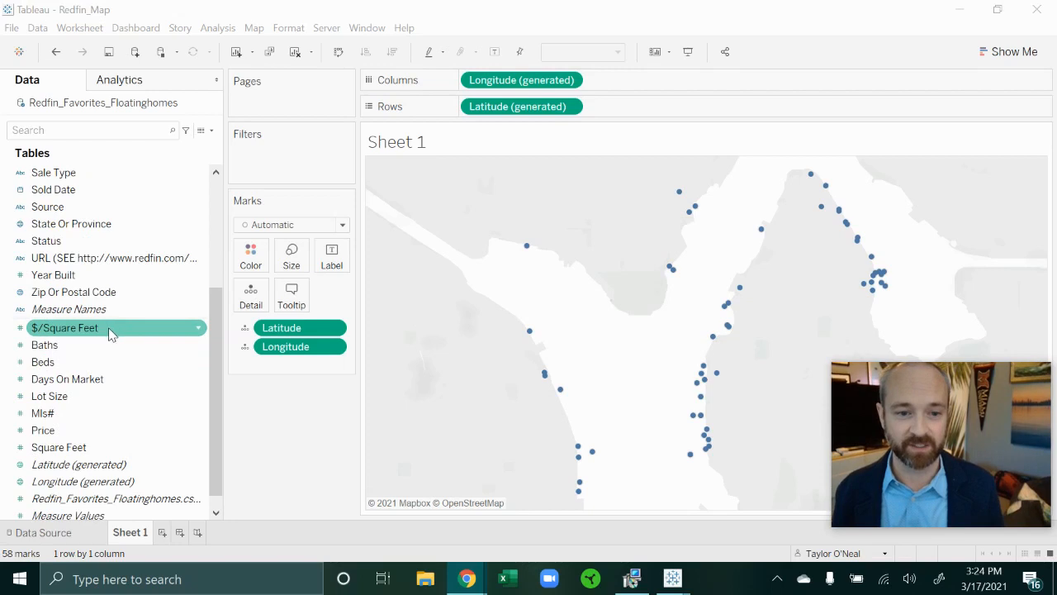
click(111, 333)
drag(112, 332, 290, 261)
click(291, 256)
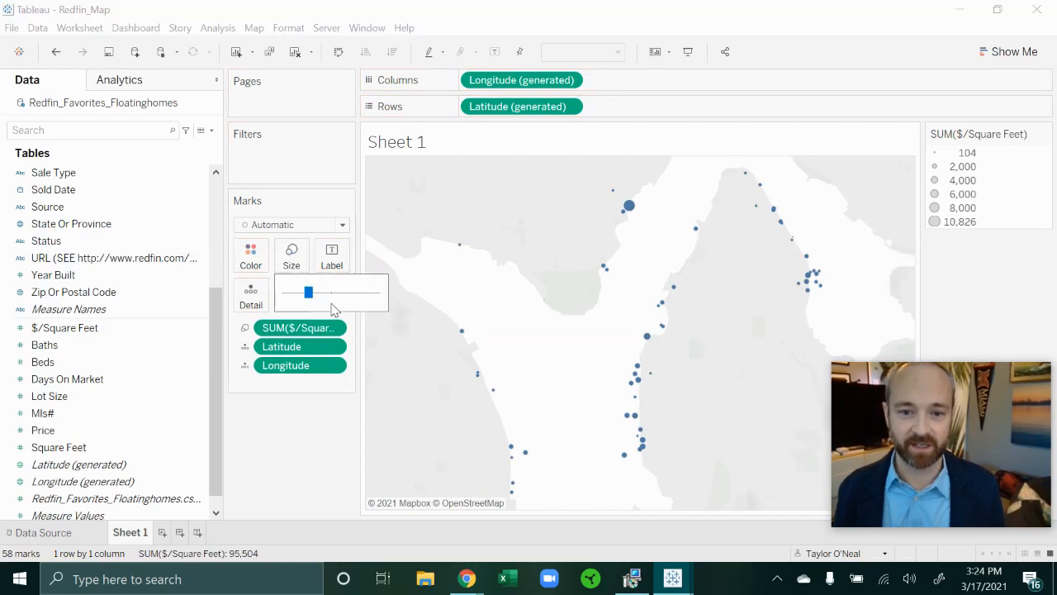
drag(324, 294, 346, 294)
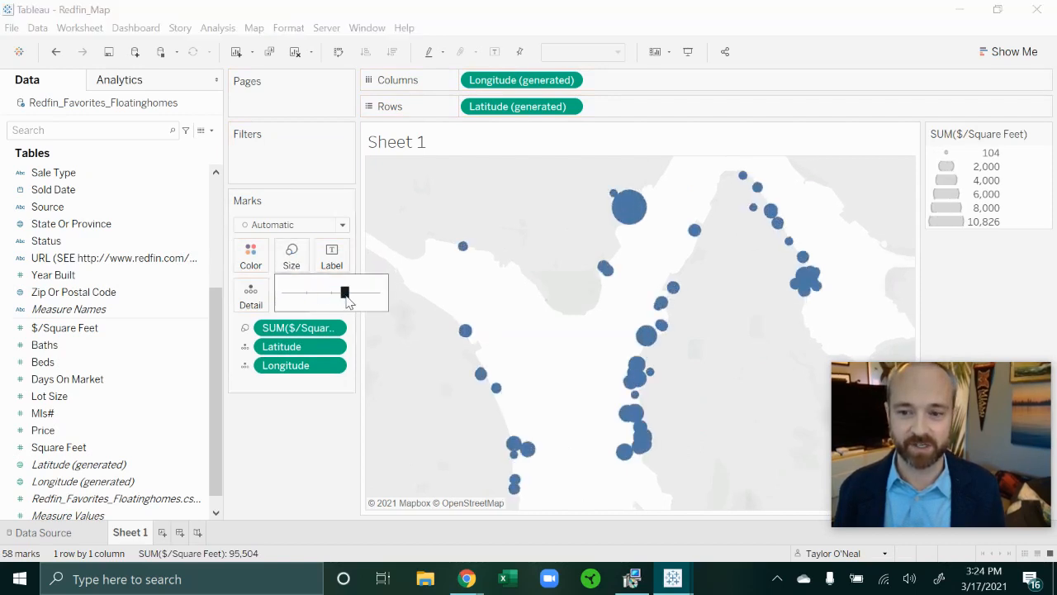
Step: Set the opacity of the map marks to 70%
click(251, 256)
click(308, 432)
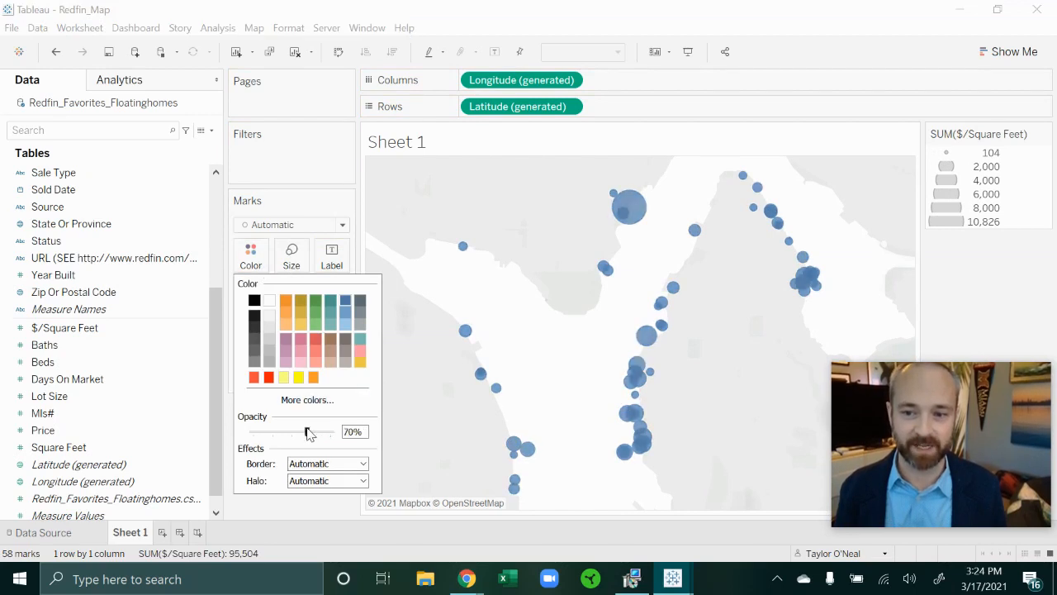
mouse_move(625, 220)
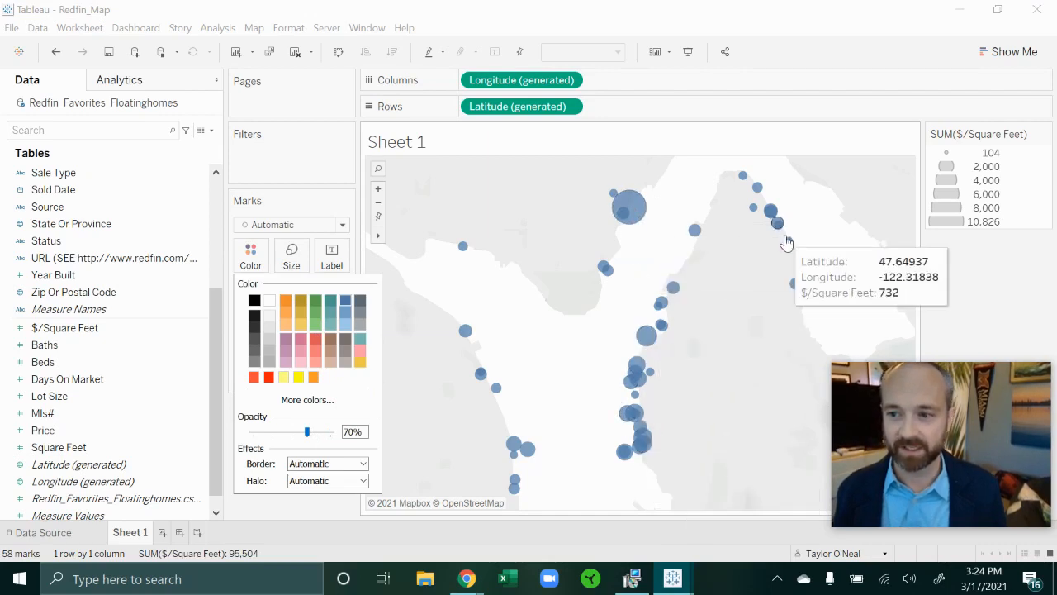
click(300, 506)
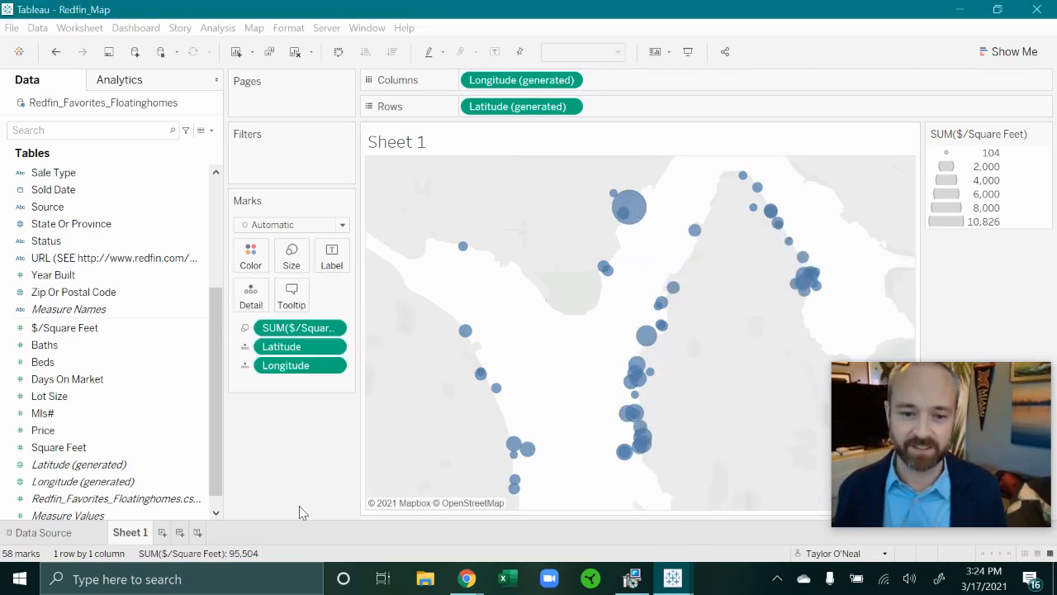
Step: Change the aggregation of the $/Square Feet size field to AVG
double_click(298, 328)
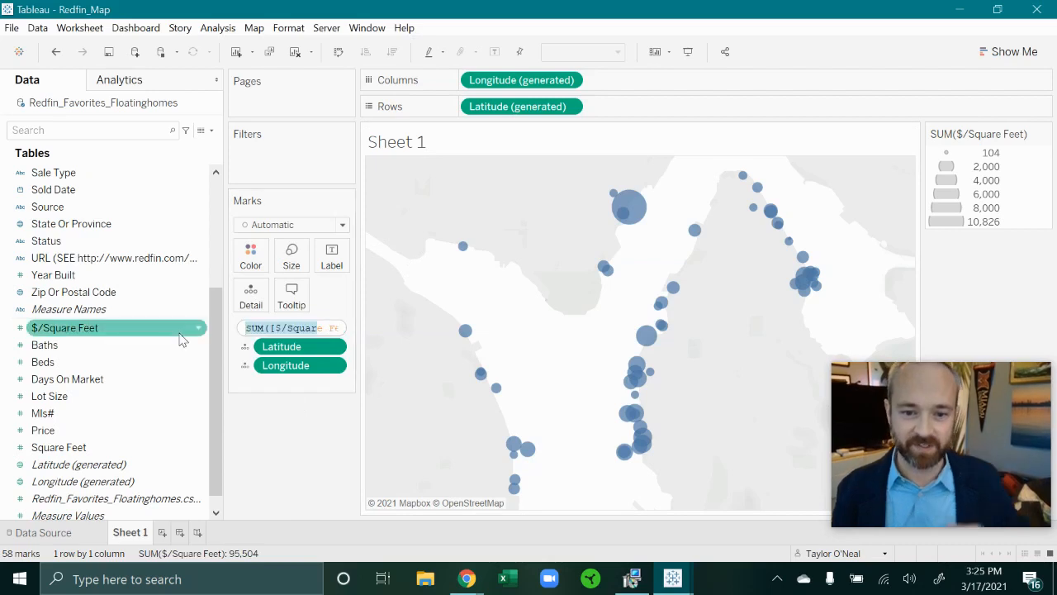
text(AVG)
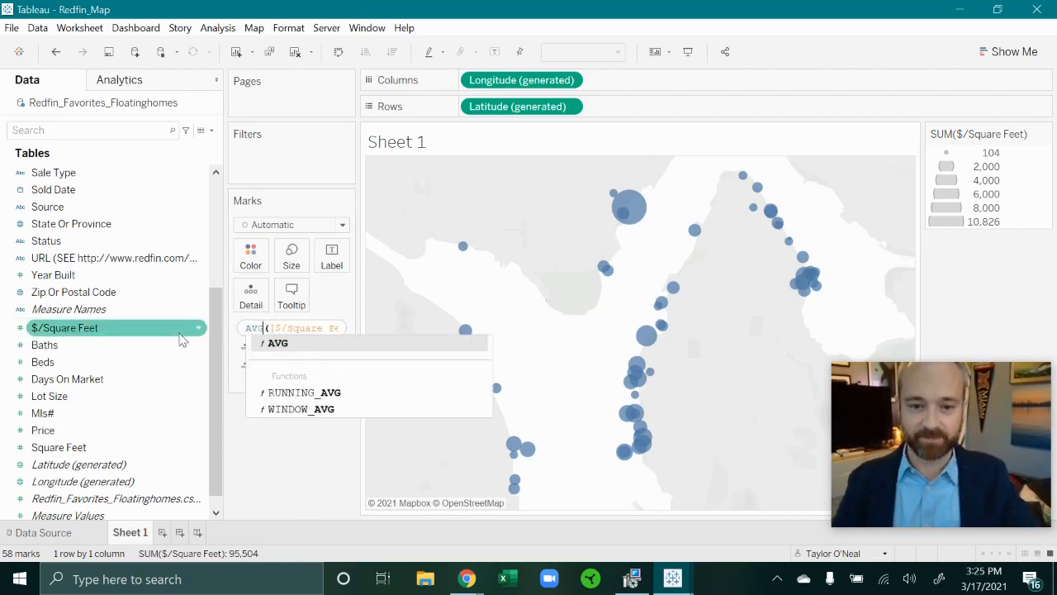
key(Return)
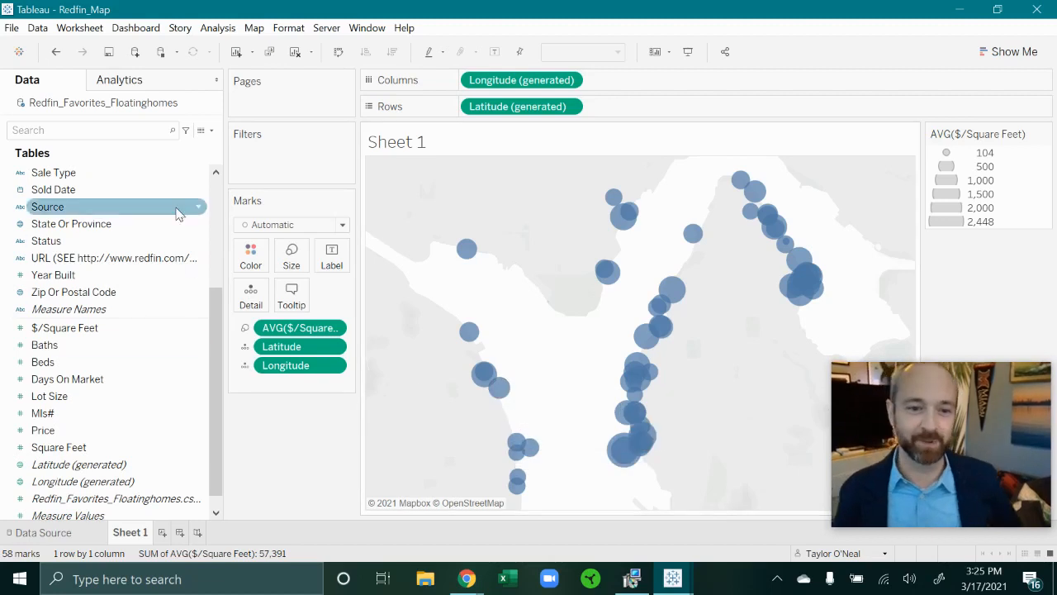
Step: Page the map by year of Sold Date and play the pages from 2016 through 2021
drag(160, 202, 319, 110)
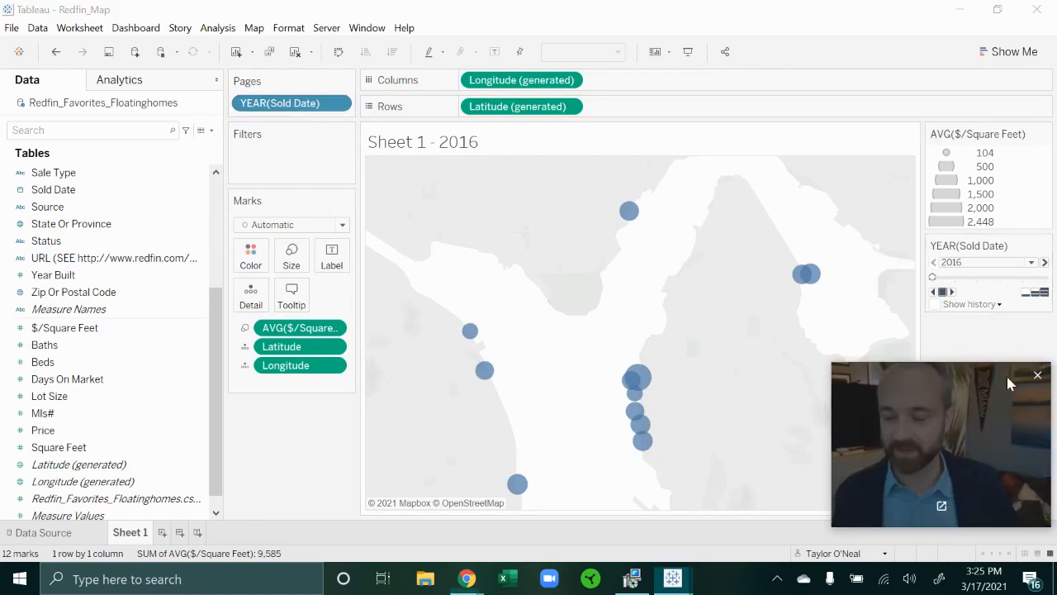
drag(1010, 384, 236, 389)
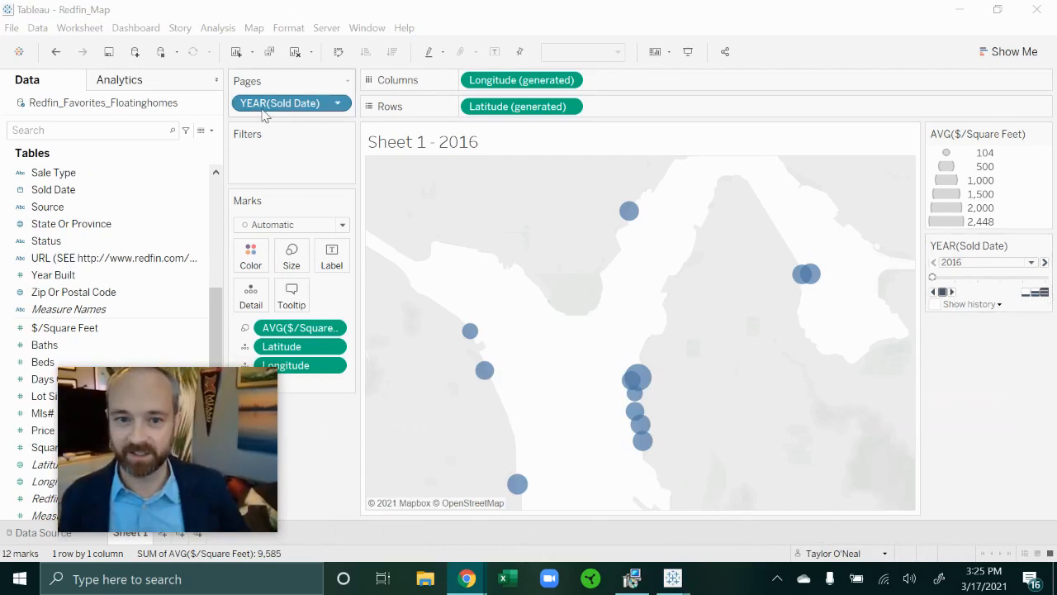
mouse_move(820, 286)
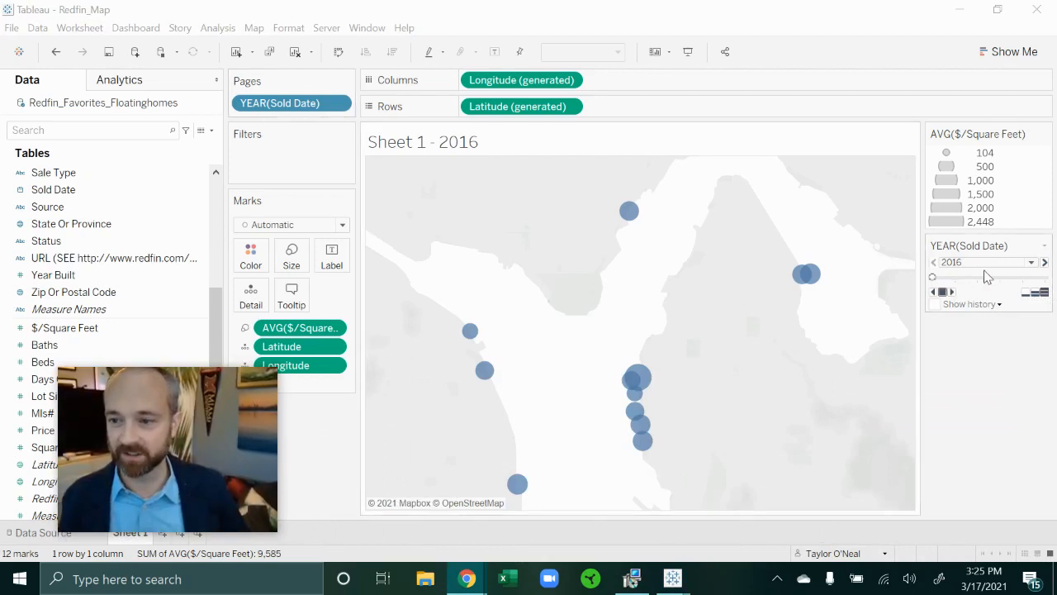
click(952, 293)
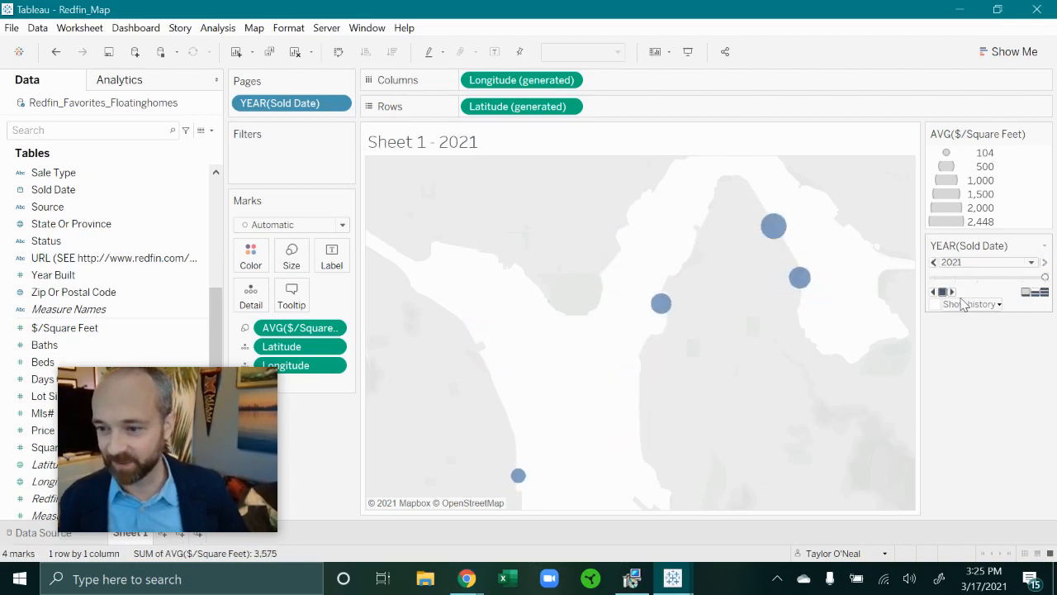
Step: Turn on history for the Sold Date pages and set it to show both marks and trails
click(968, 305)
click(936, 304)
click(971, 305)
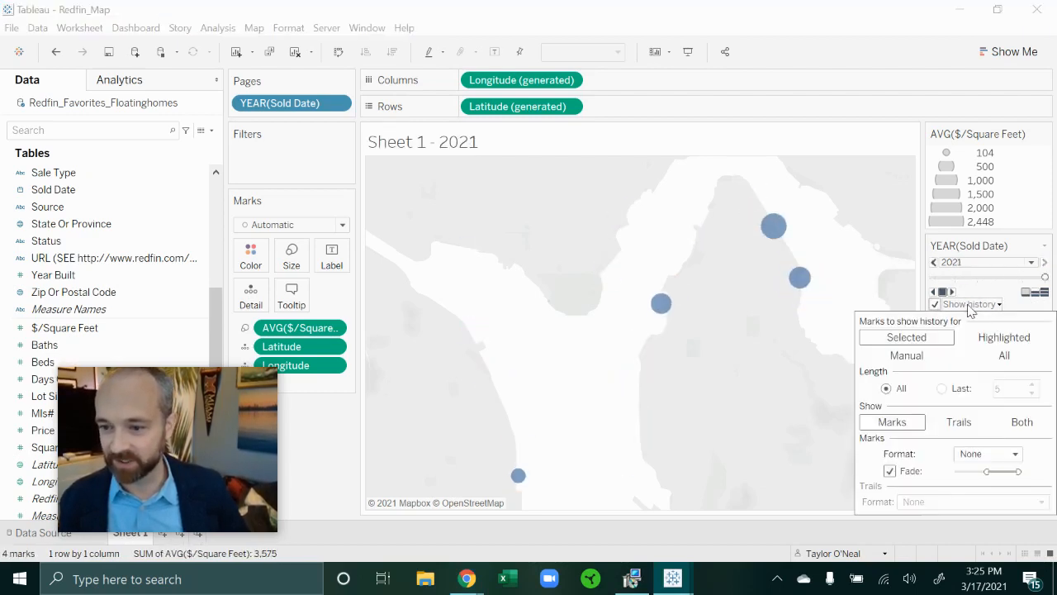
click(956, 428)
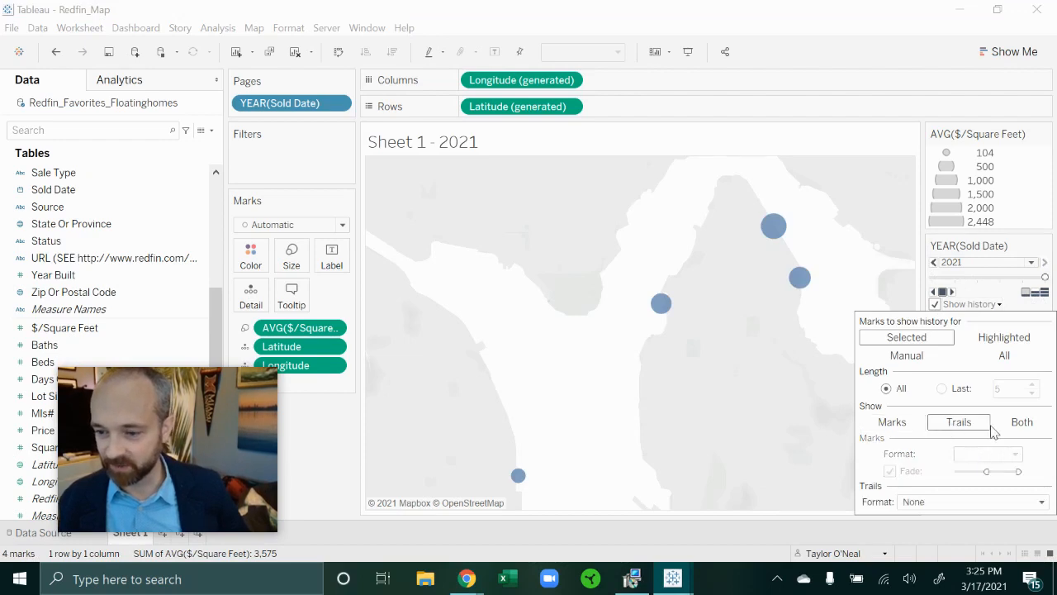
click(1016, 424)
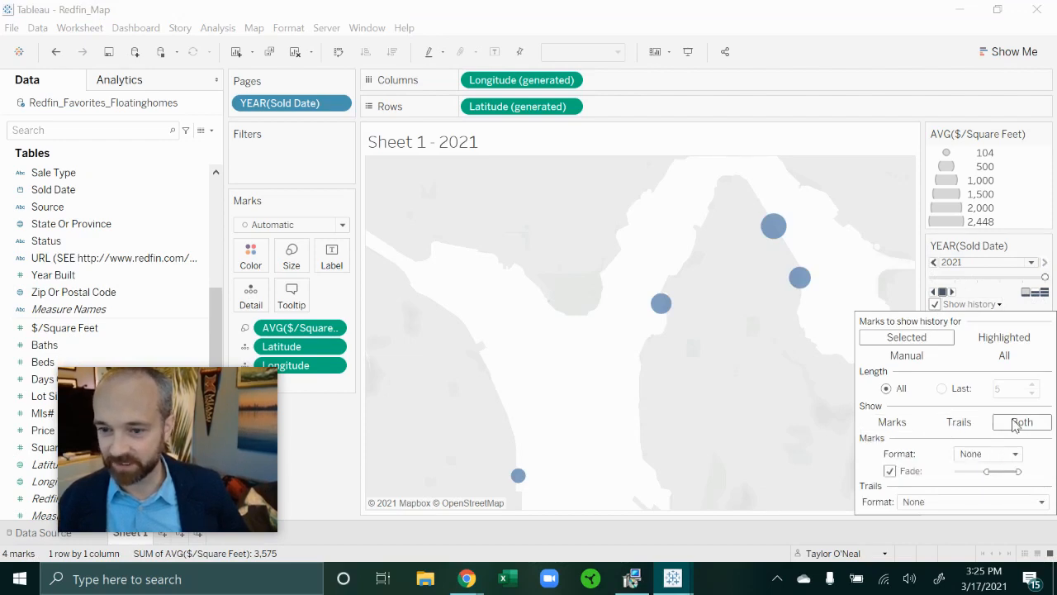
click(922, 133)
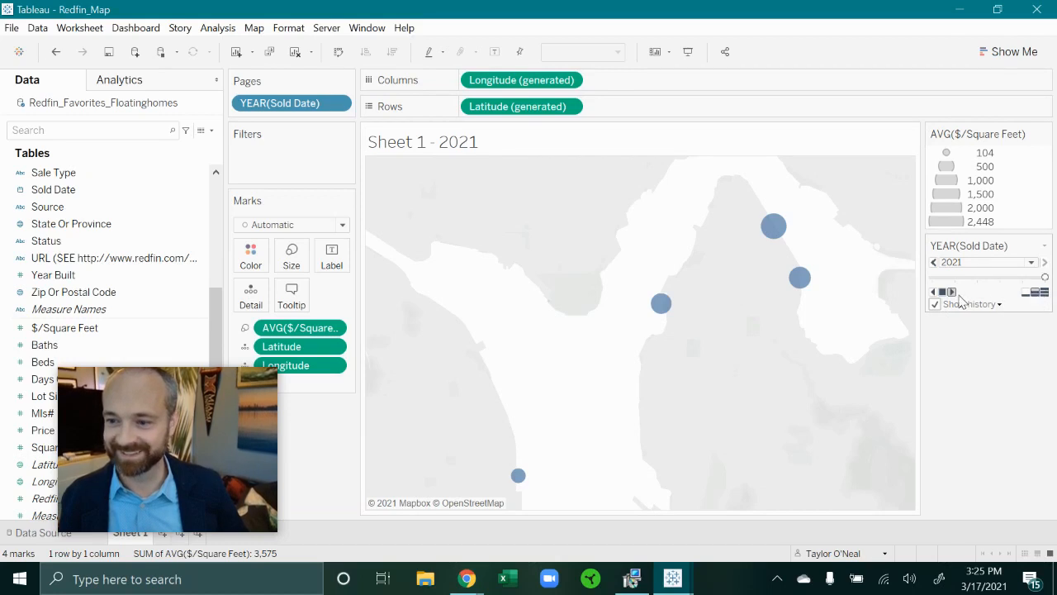
Step: Step the map back year by year to the 2017 sales and forward again to 2021 to compare the locations
click(933, 262)
click(934, 262)
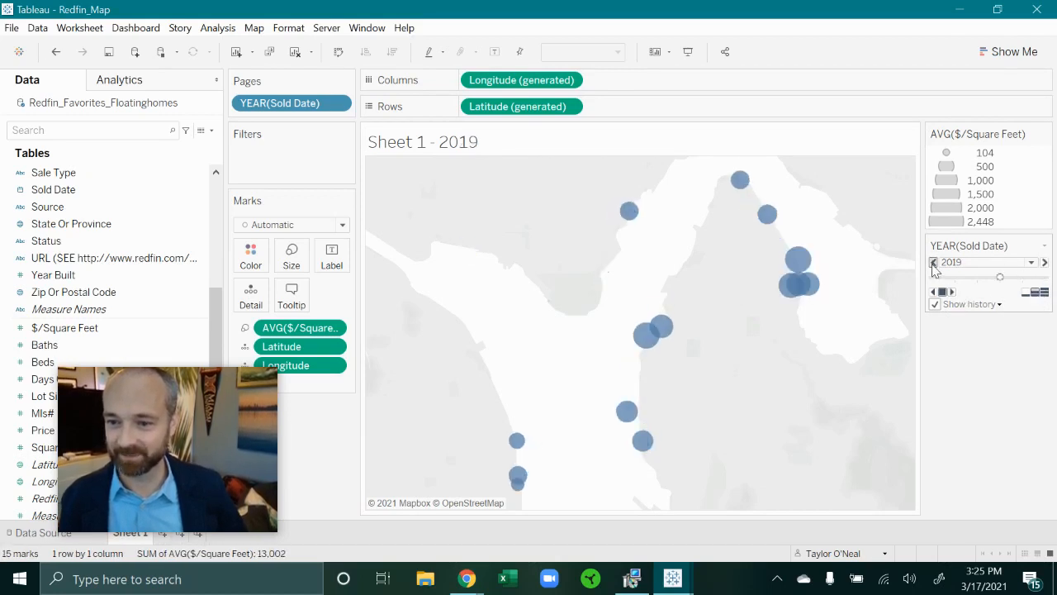
click(933, 262)
click(933, 262)
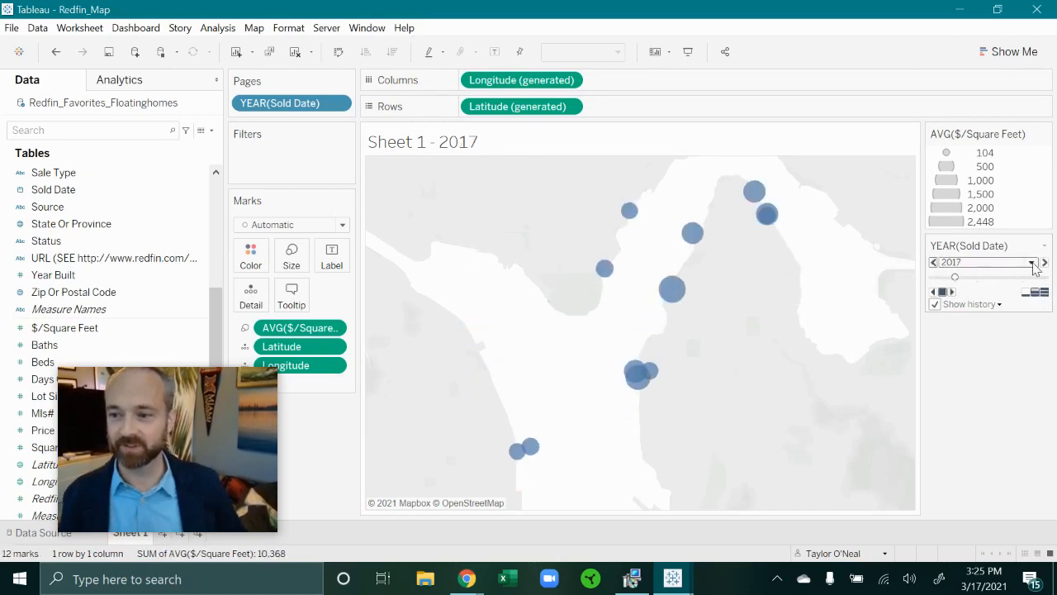
click(1044, 262)
click(1044, 262)
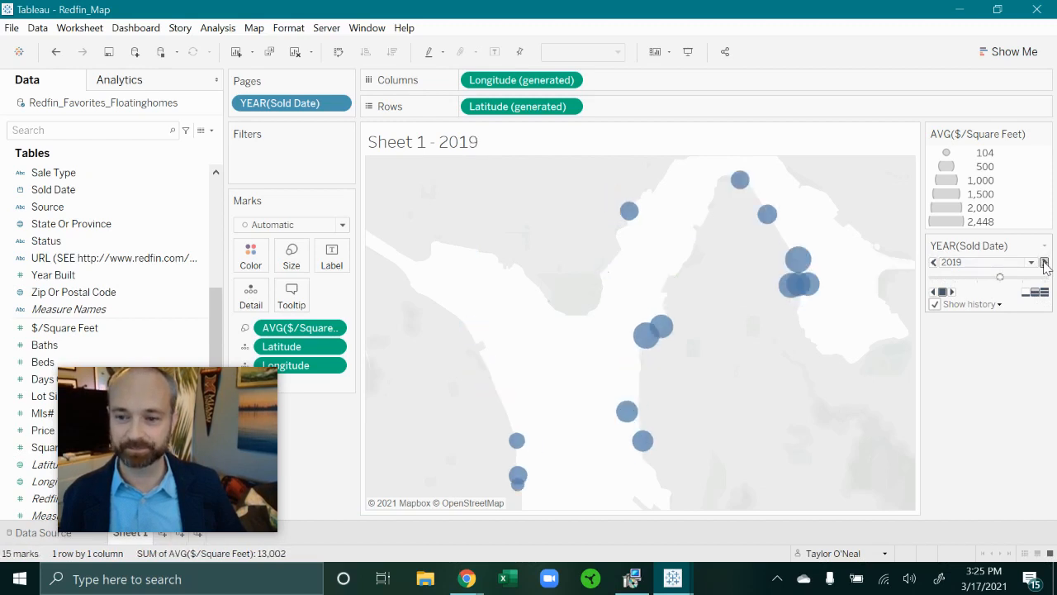
click(1044, 261)
click(1044, 262)
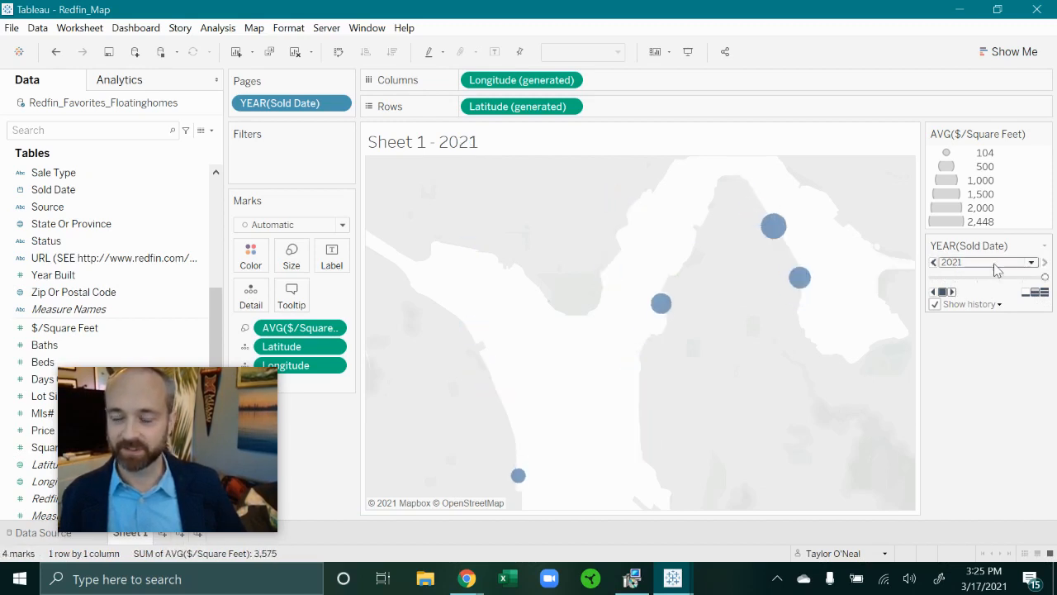
Step: Set the map page to 2020 and examine the average price per square foot of individual sales
click(934, 262)
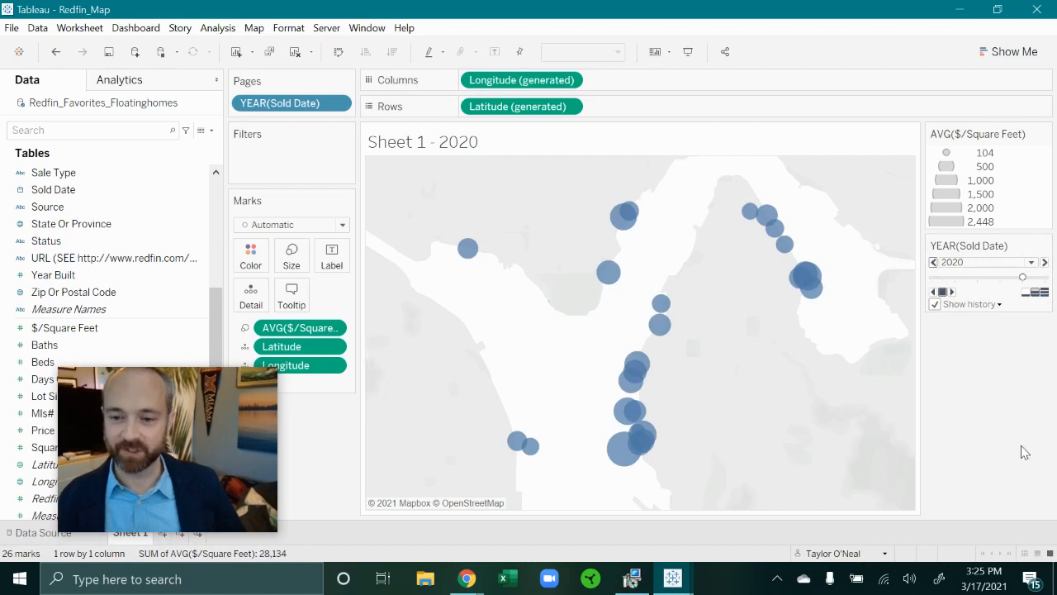
mouse_move(629, 222)
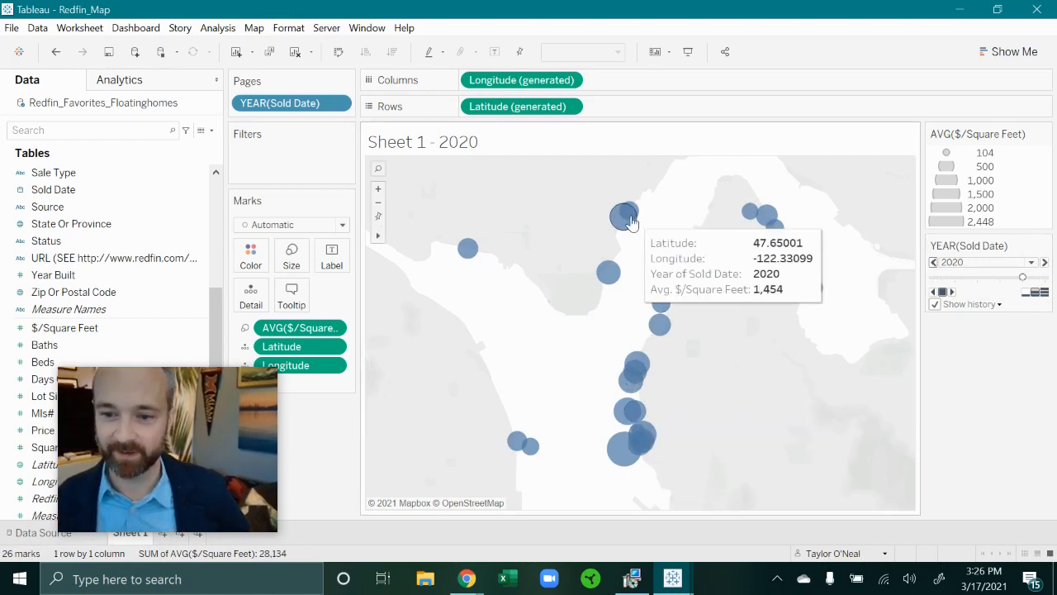
mouse_move(531, 451)
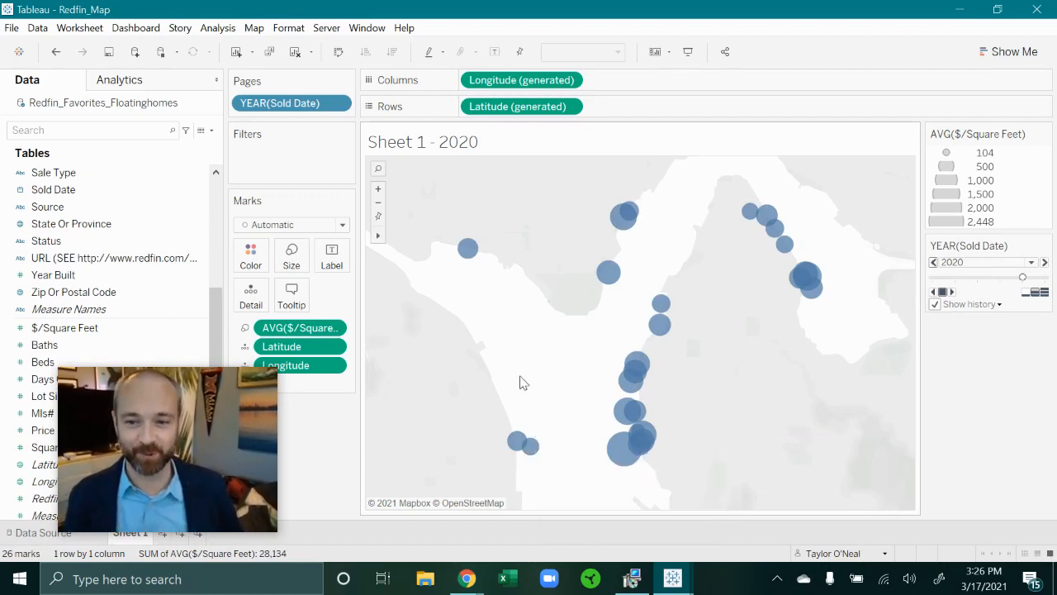
Step: Recolor the map marks green
click(250, 256)
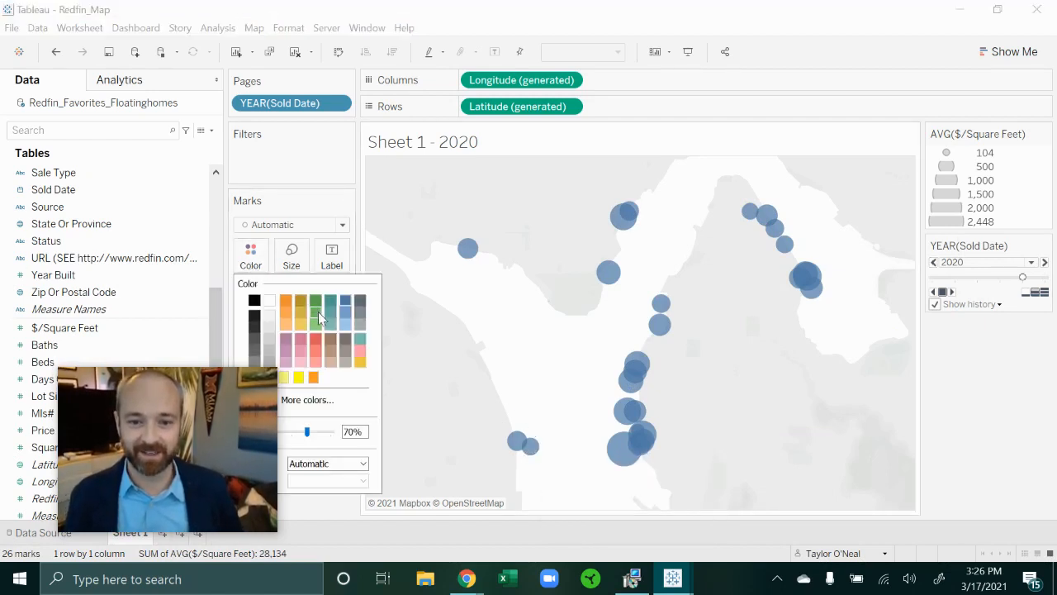
click(318, 311)
click(990, 400)
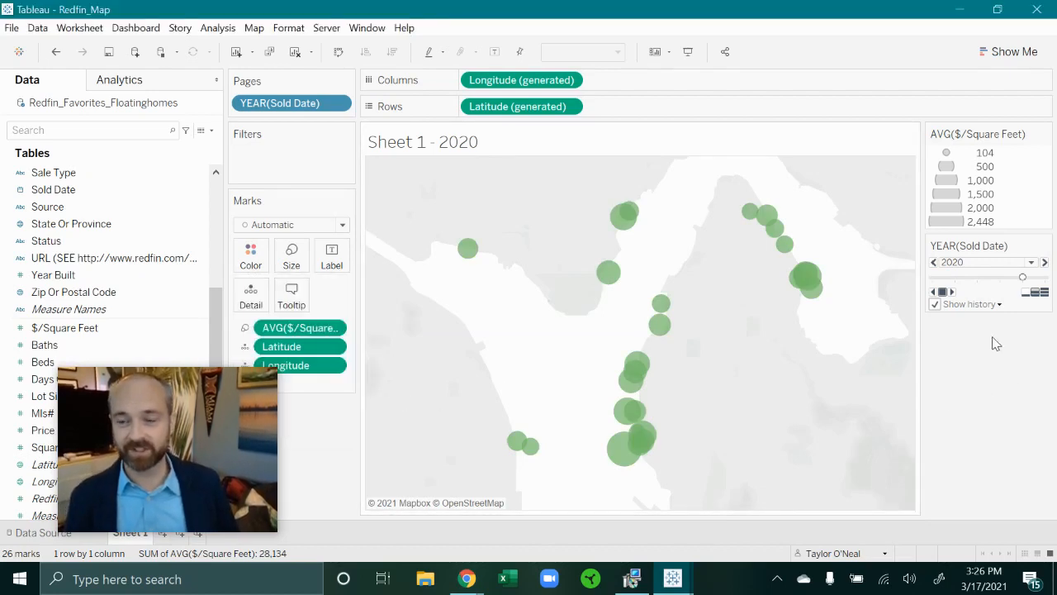
Step: Minimize the Redfin_Map and Book2 workbooks to return to the Chrome browser
click(959, 10)
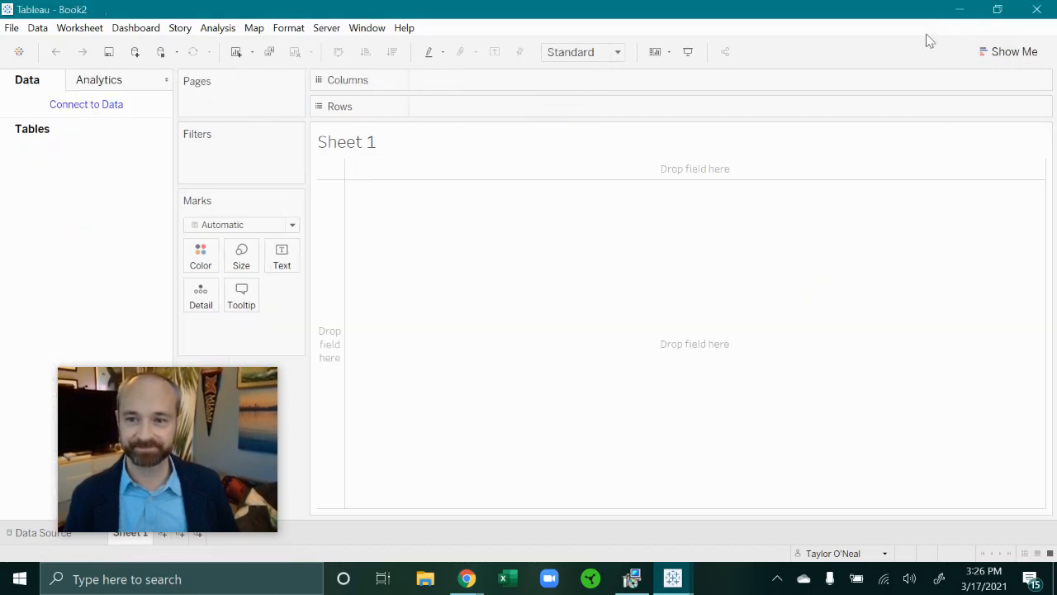
click(960, 10)
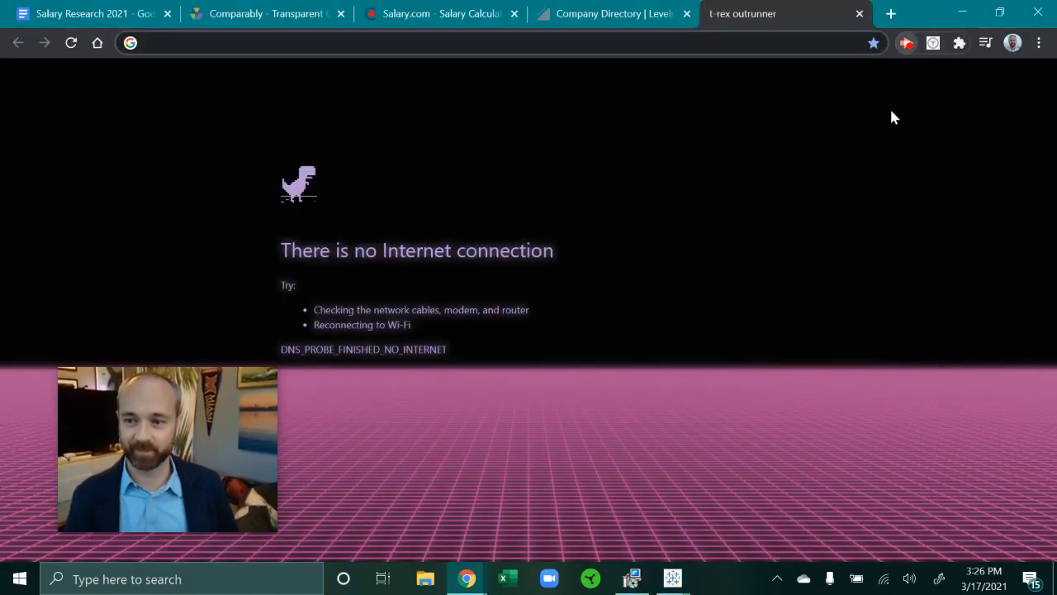